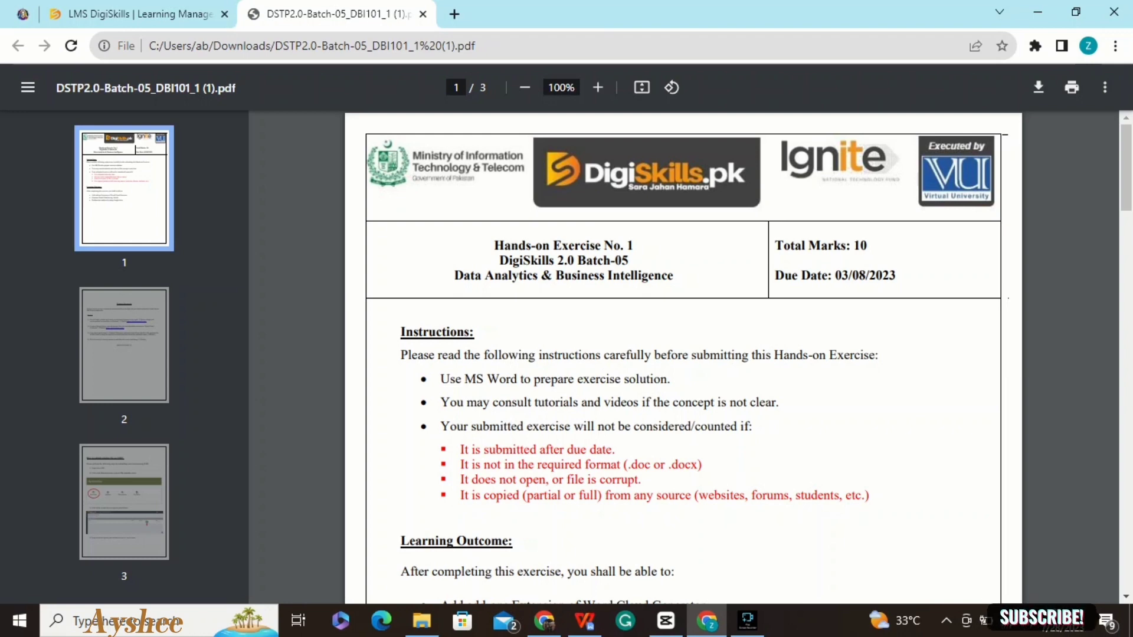
Step: Open the Google Scholar link given in task 1 of the exercise PDF's problem statement in a new browser tab
scroll(683, 358, down, 3)
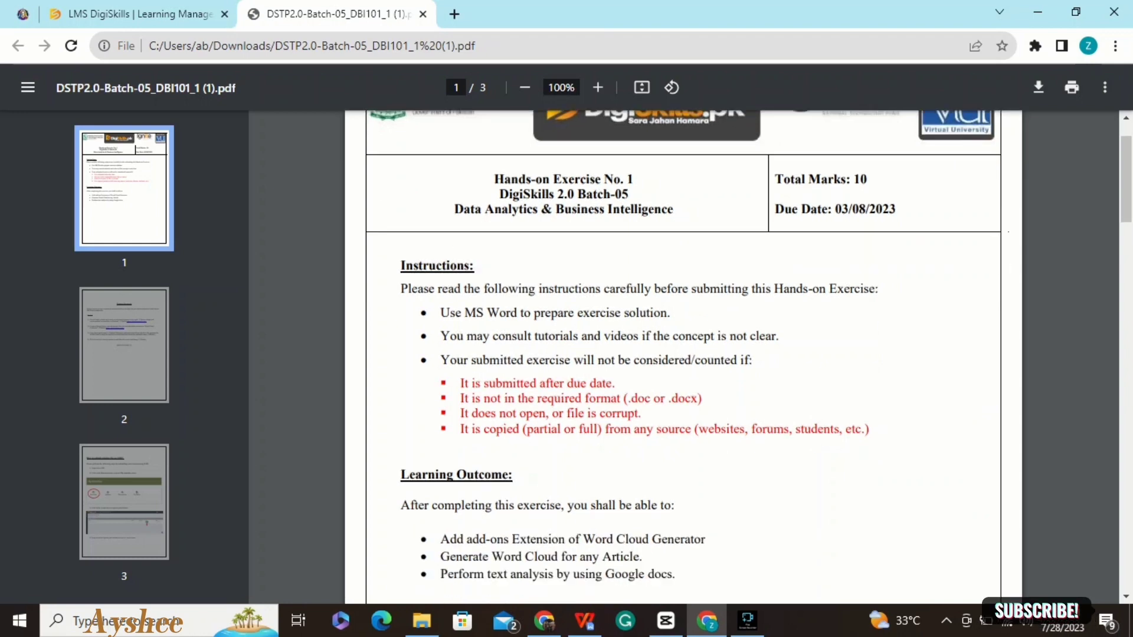
scroll(682, 358, down, 1)
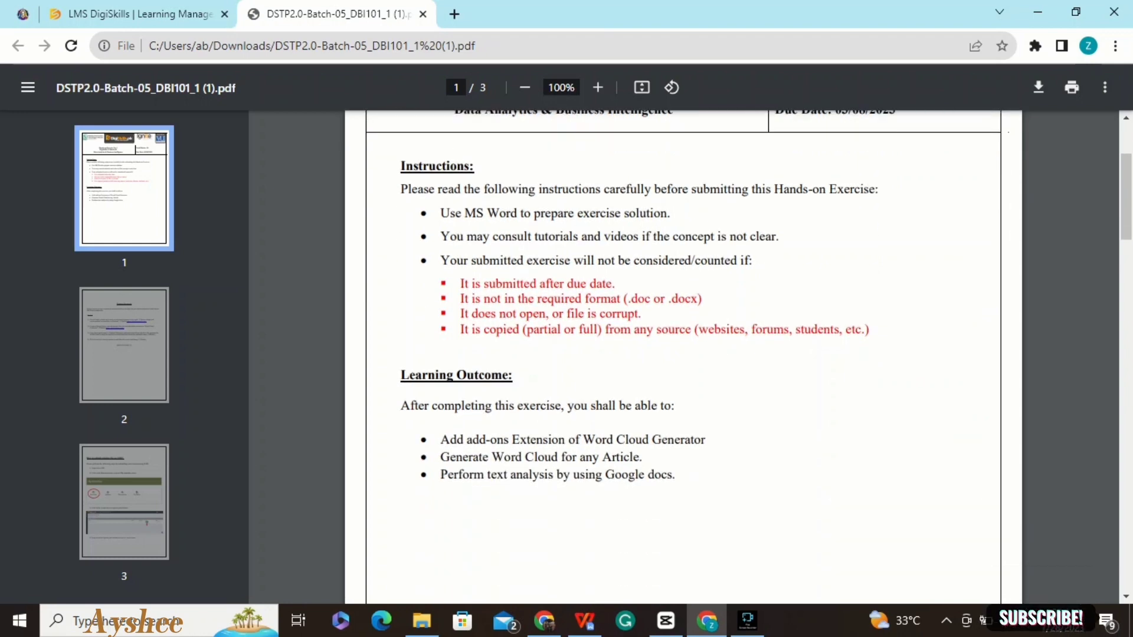
scroll(683, 357, down, 3)
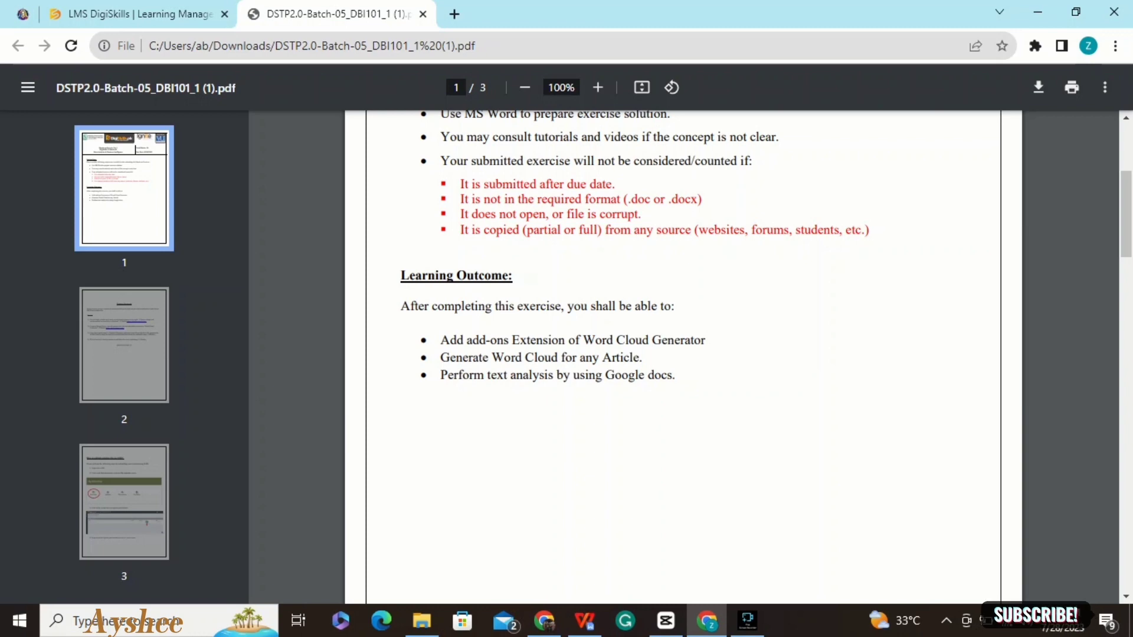
scroll(683, 354, down, 4)
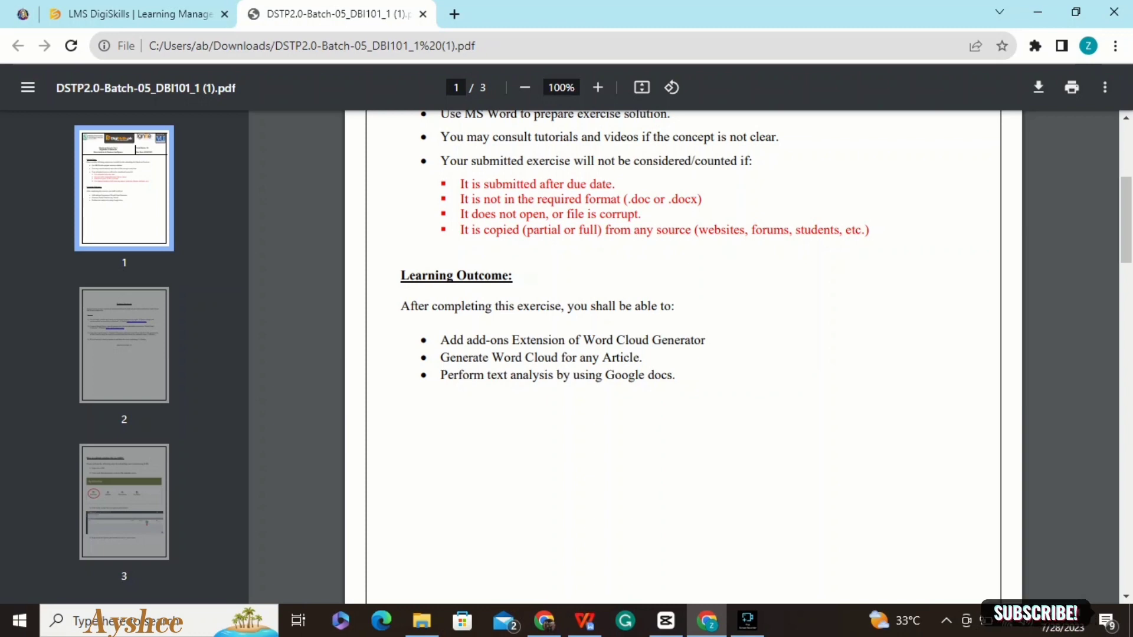
scroll(683, 354, down, 6)
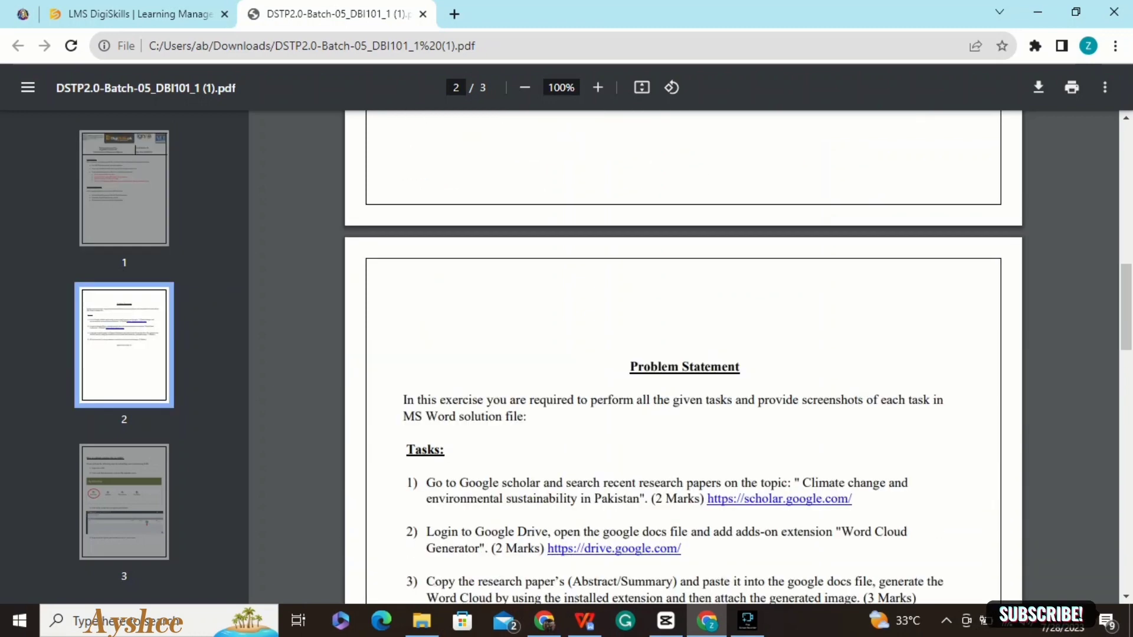
scroll(682, 354, down, 1)
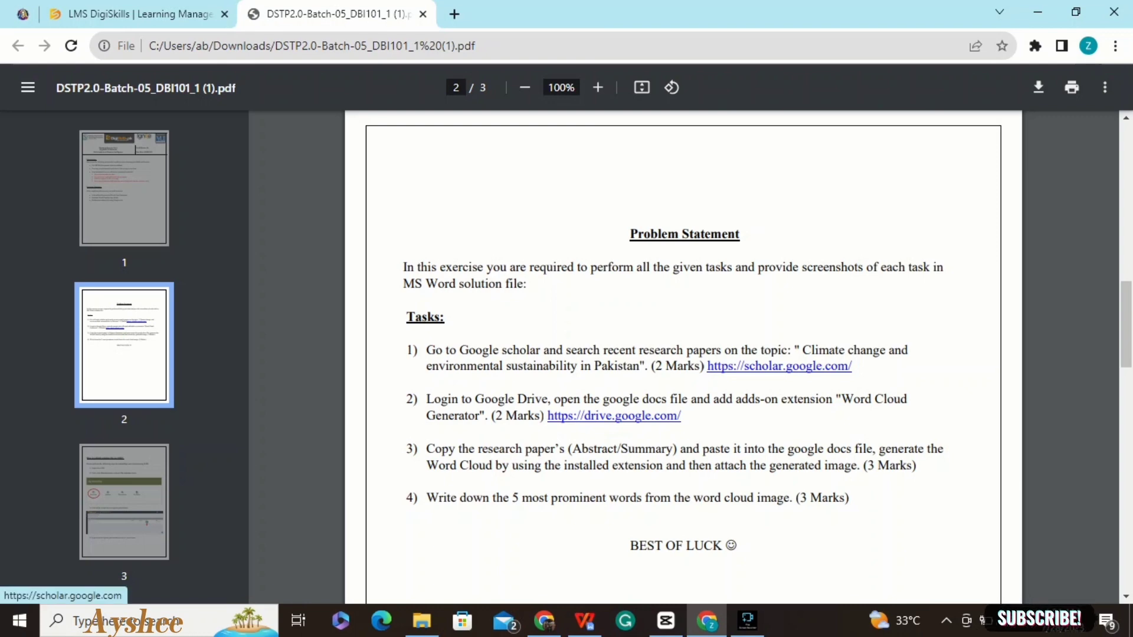
right_click(762, 365)
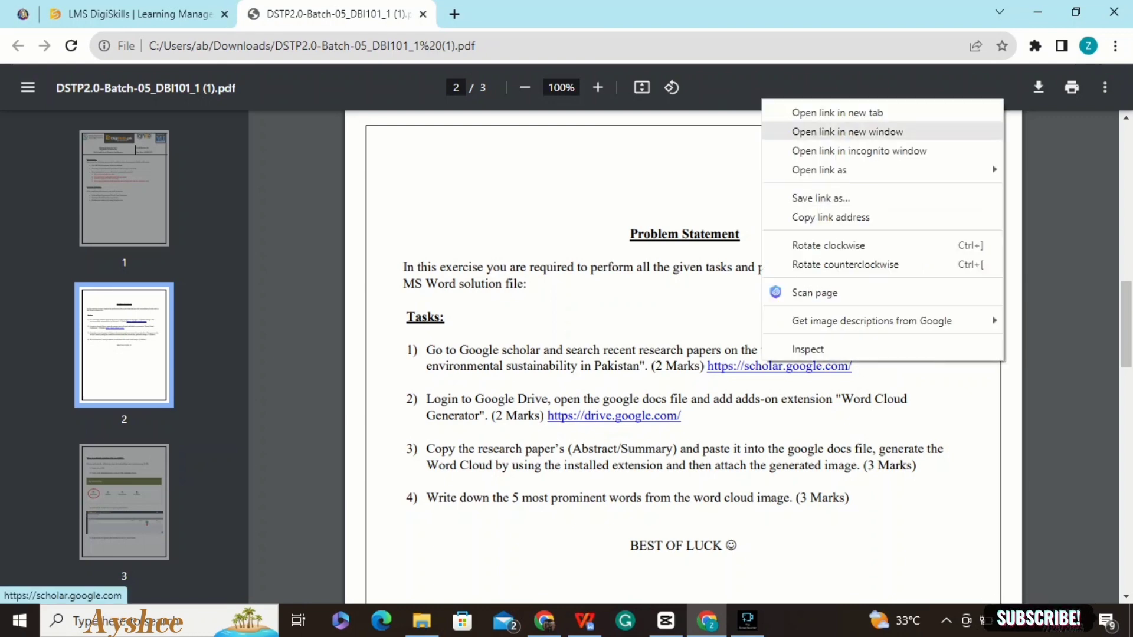
click(838, 112)
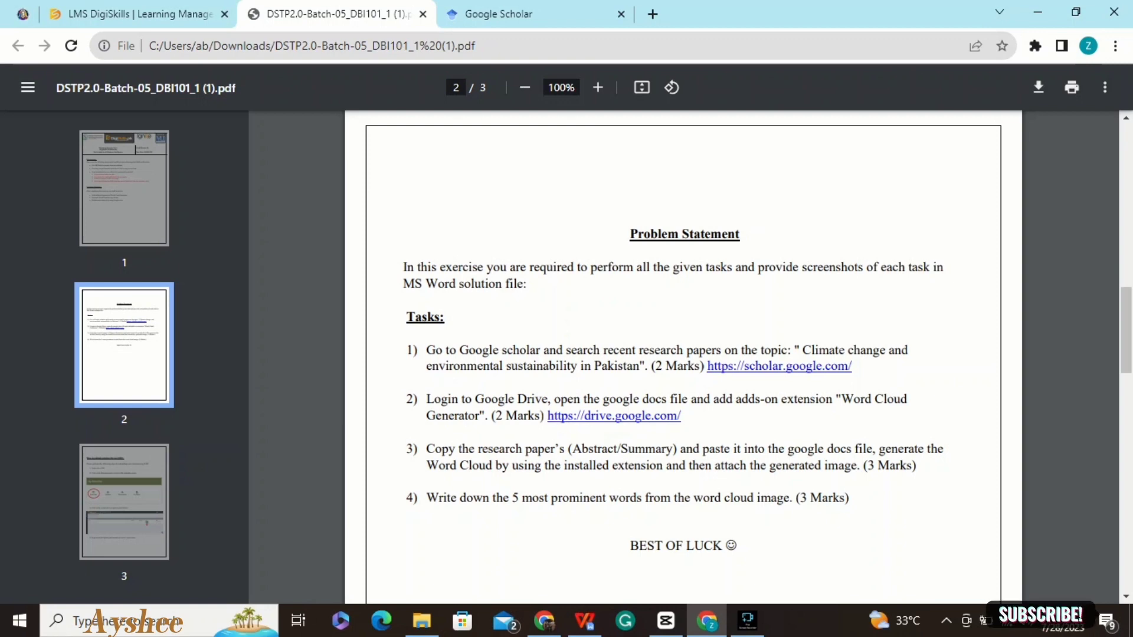
Step: Review the LMS submission instructions on the PDF's last page and the four tasks in the problem statement
scroll(684, 354, down, 5)
scroll(684, 354, down, 10)
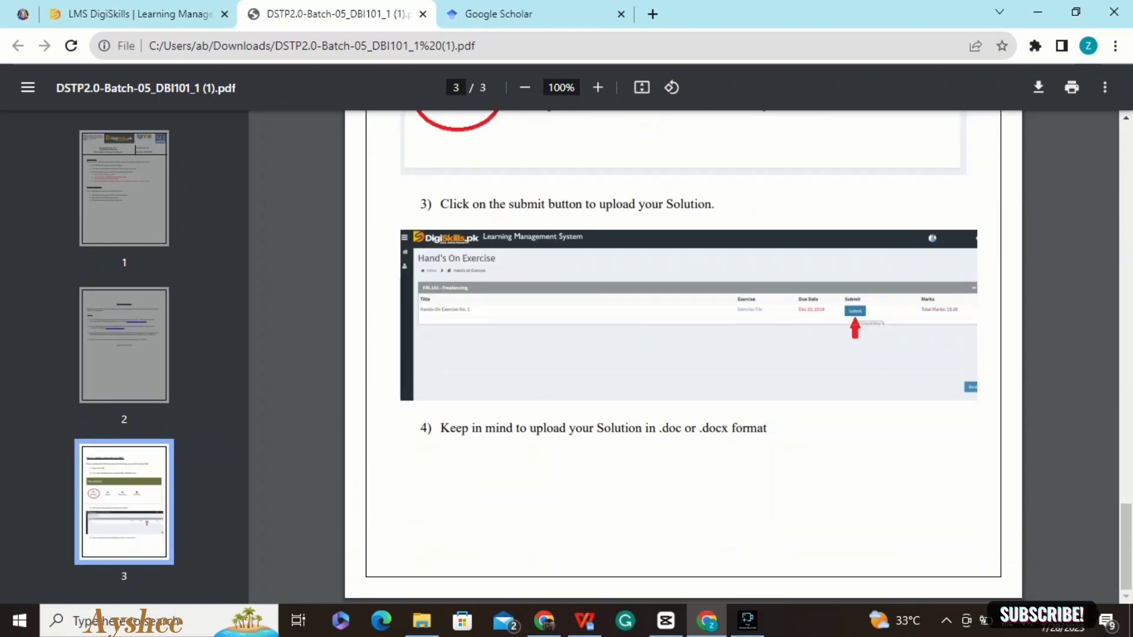
scroll(684, 354, up, 8)
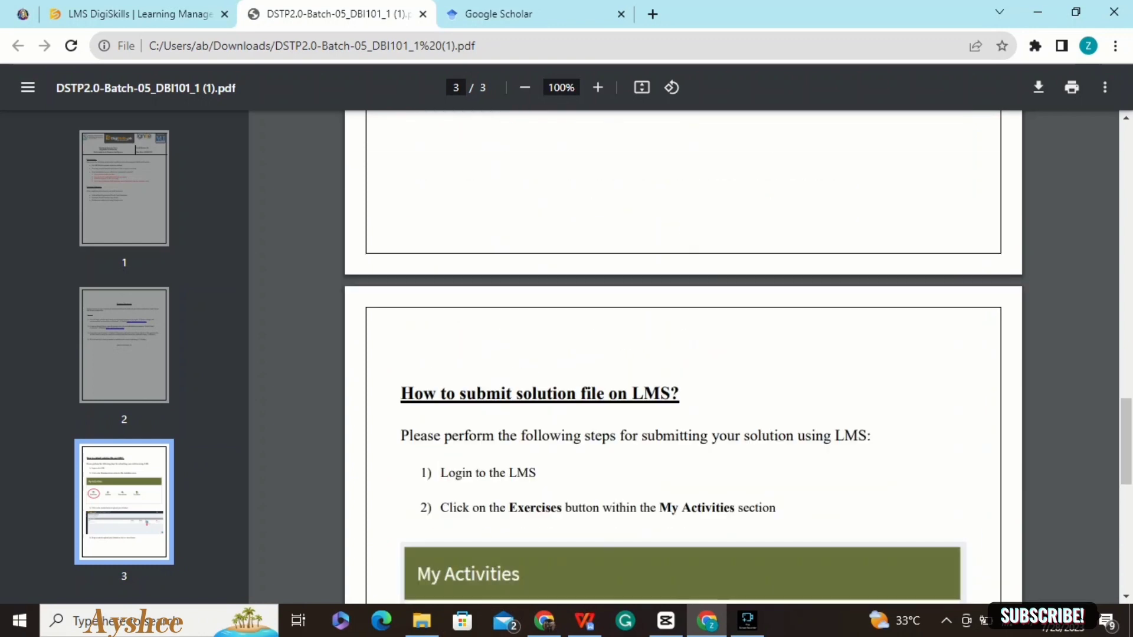
scroll(684, 354, up, 7)
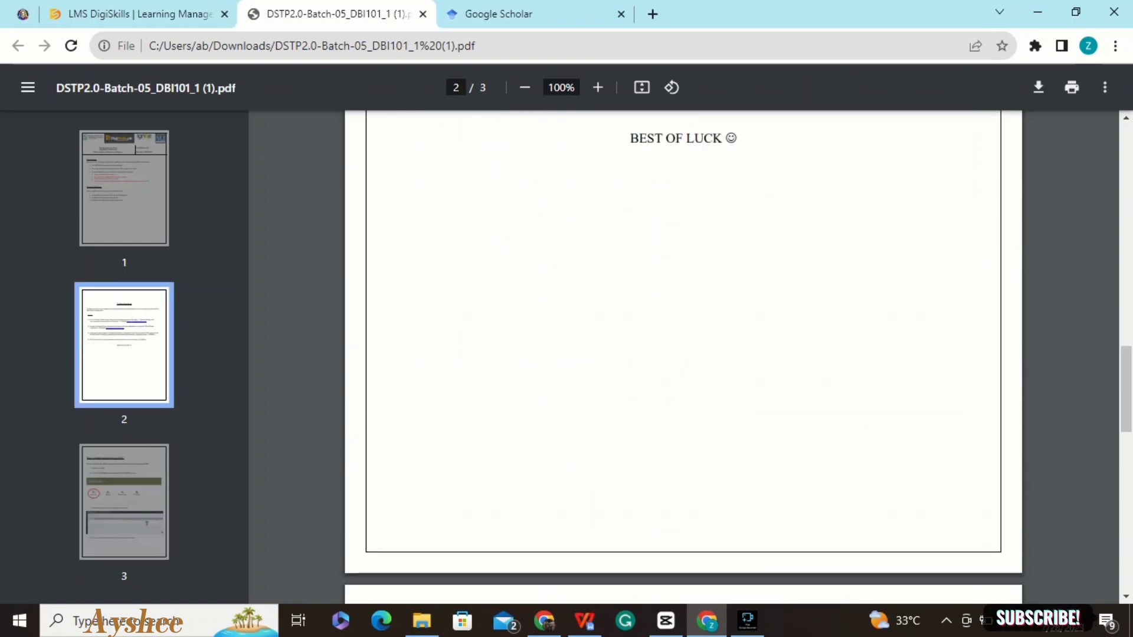
scroll(684, 354, up, 4)
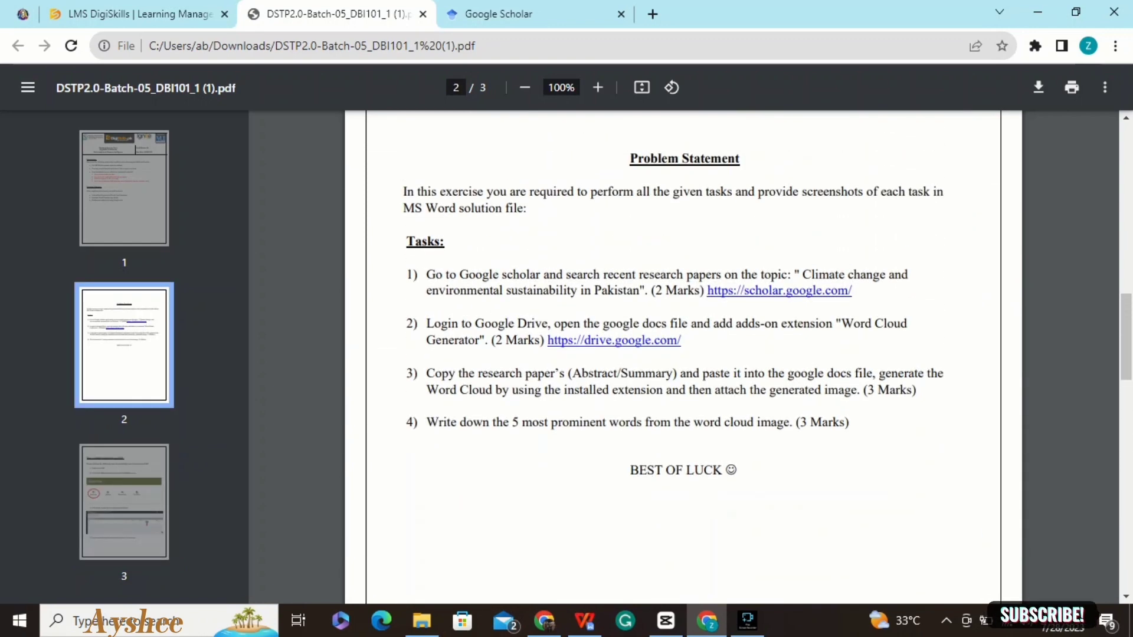
drag(792, 422, 406, 241)
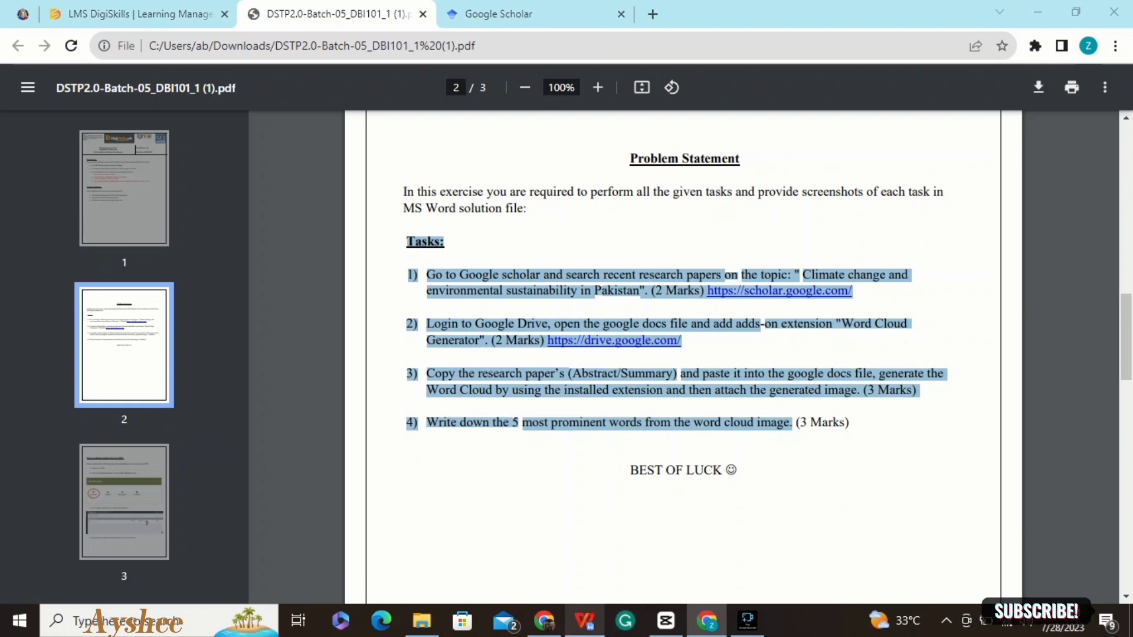
Step: Switch to Data ANALYTICS1.docx in WPS Office and add a blank, unnumbered line below task 1
click(584, 620)
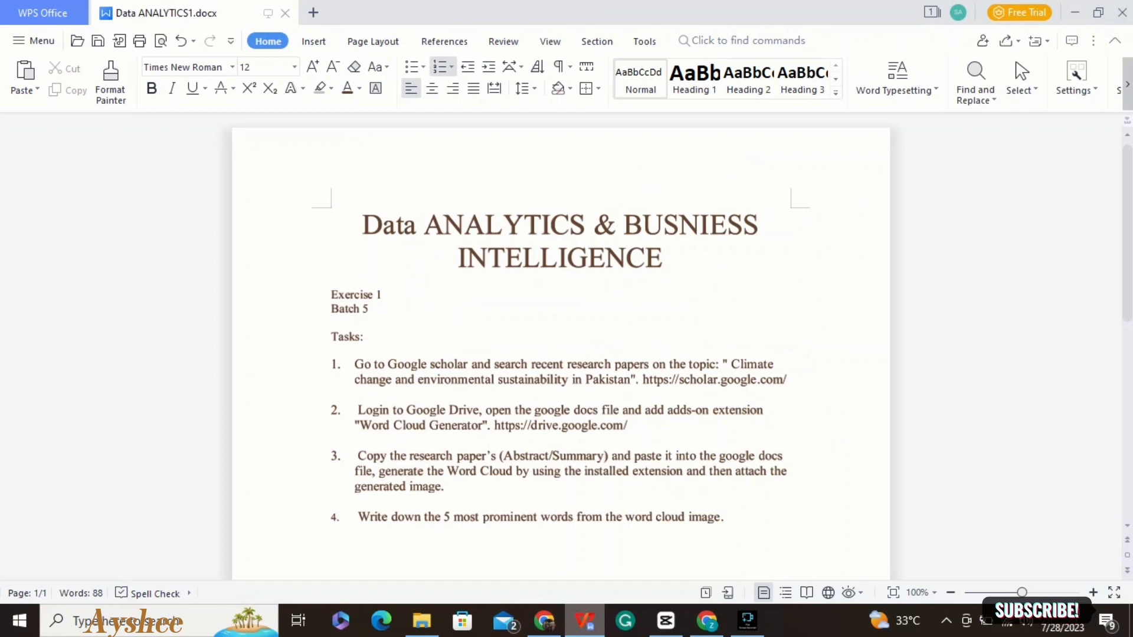
click(791, 379)
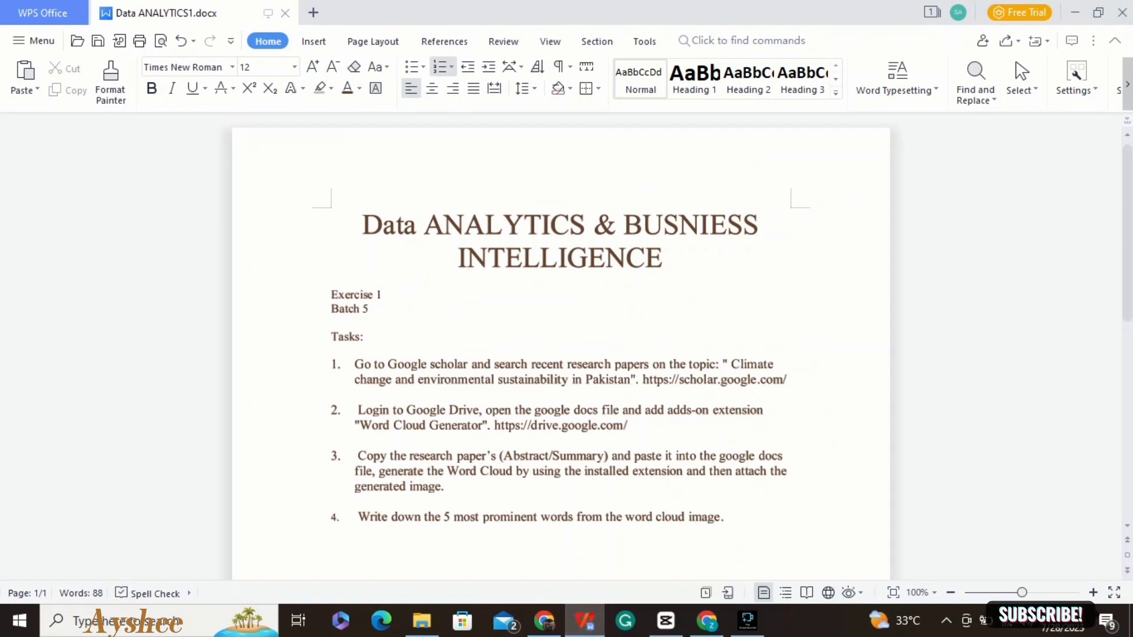
key(Return)
key(BackSpace)
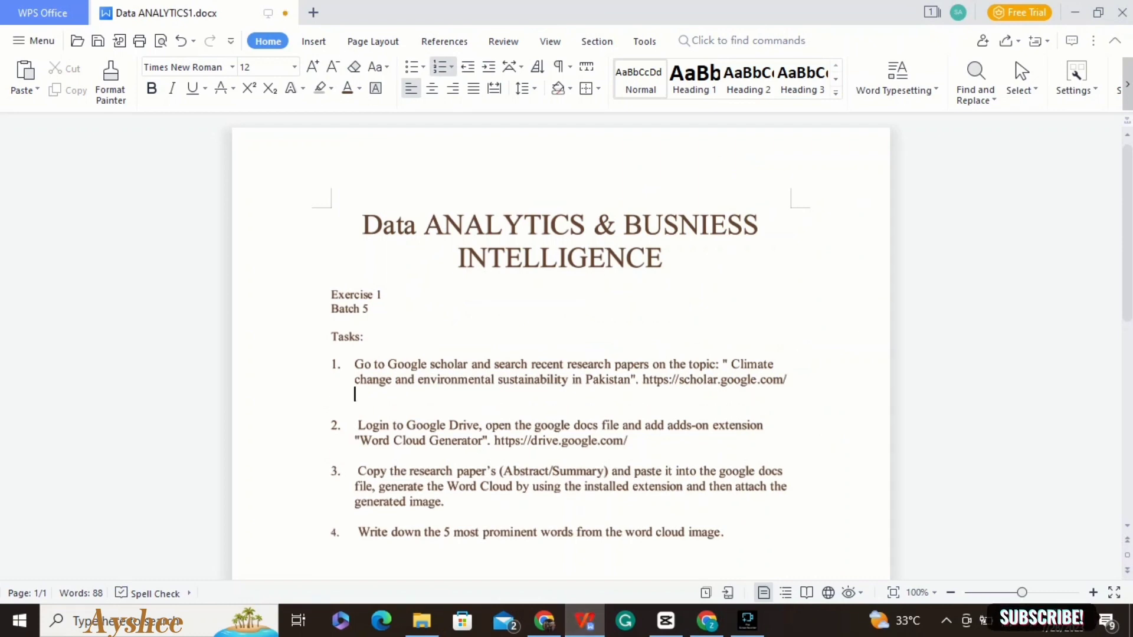
key(BackSpace)
key(Return)
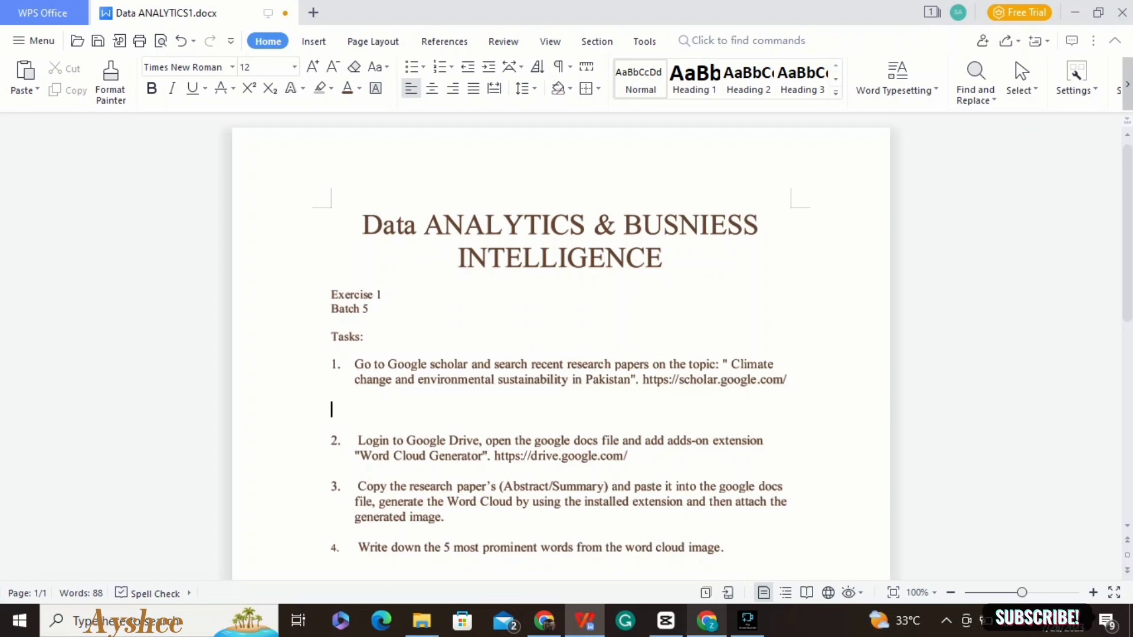
Step: Copy the topic "Climate change and environmental sustainability in Pakistan" from the exercise PDF in Chrome and paste it into the Google Scholar search box
key(alt+Tab)
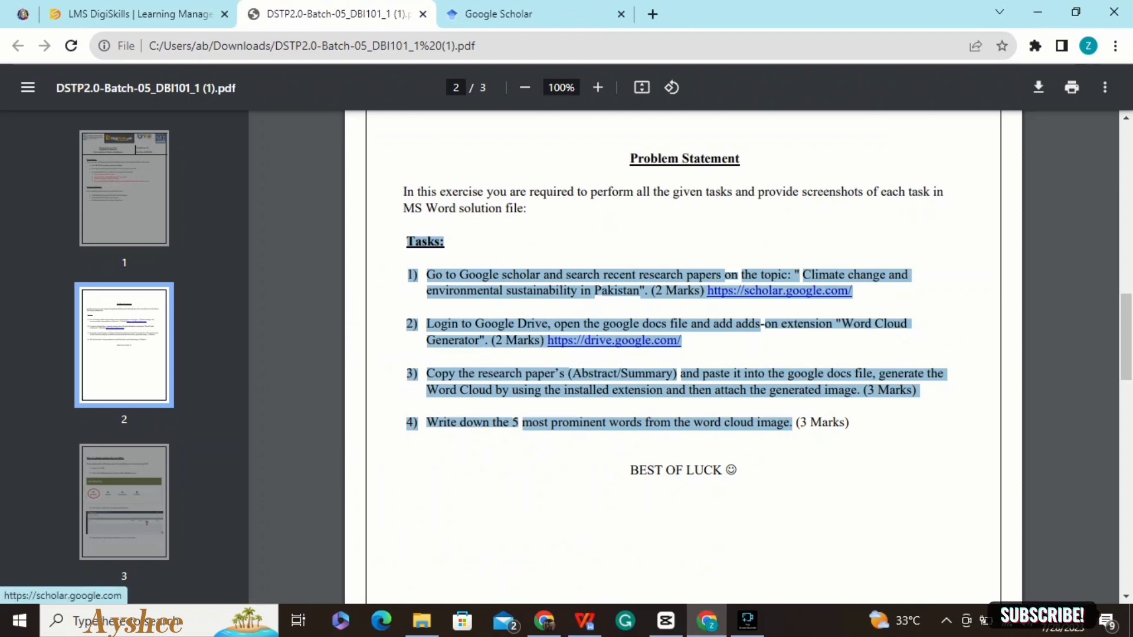
click(803, 308)
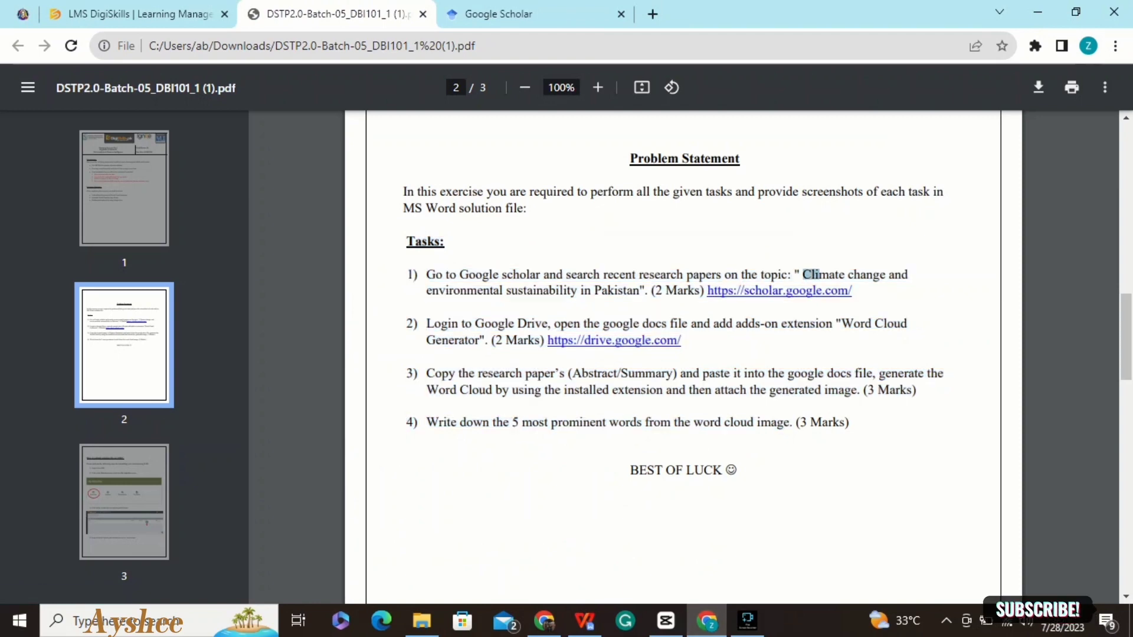
drag(802, 275, 640, 291)
key(ctrl+c)
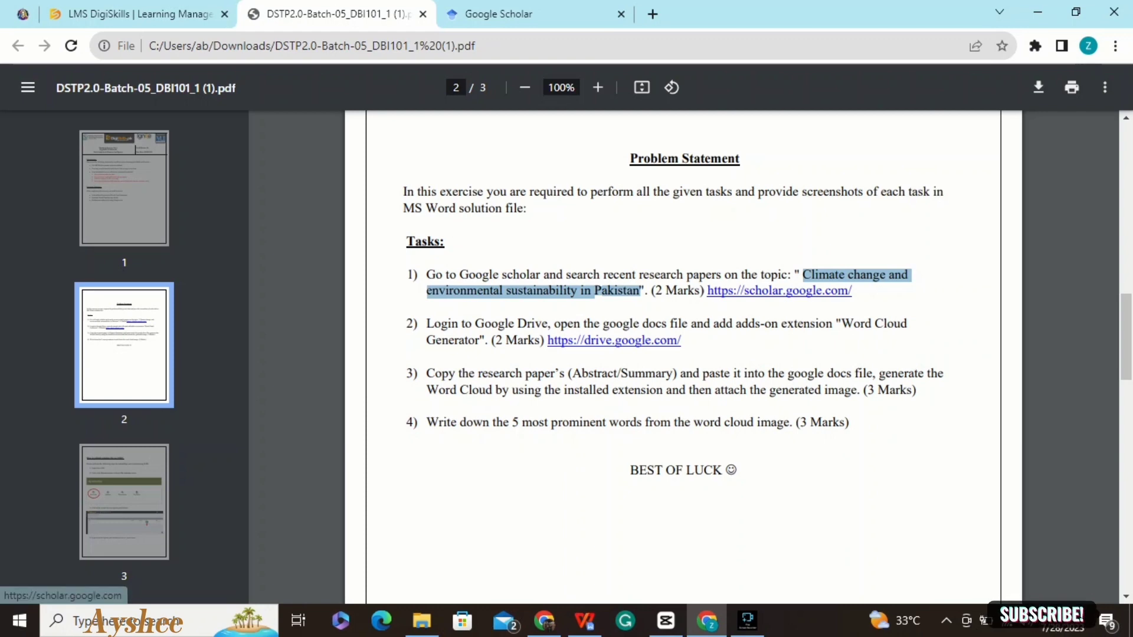
click(489, 14)
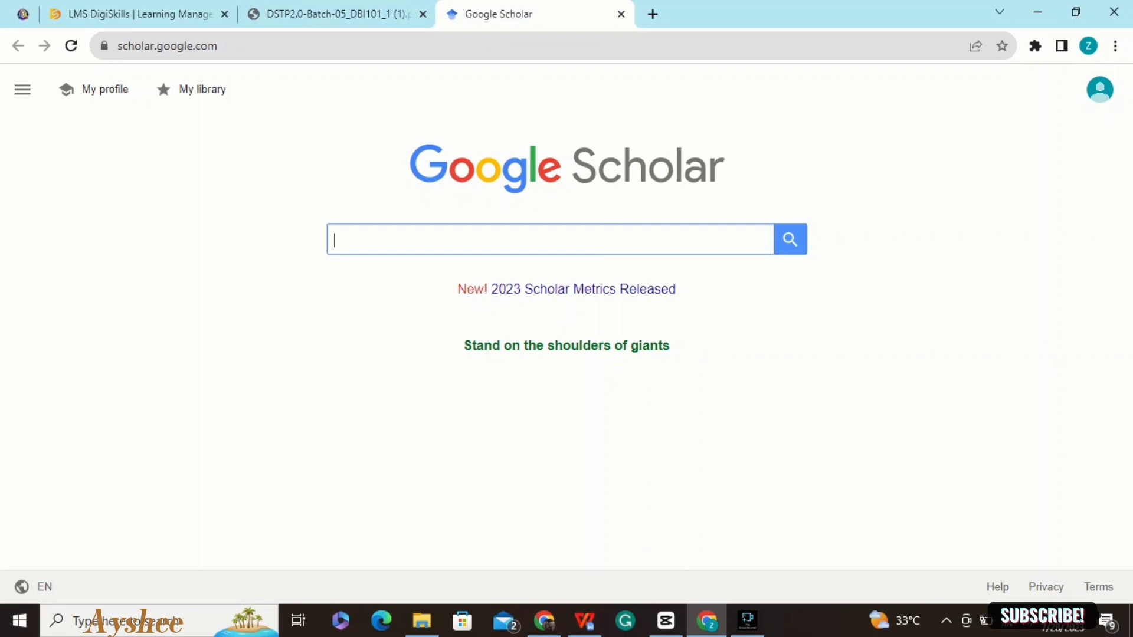
key(ctrl+v)
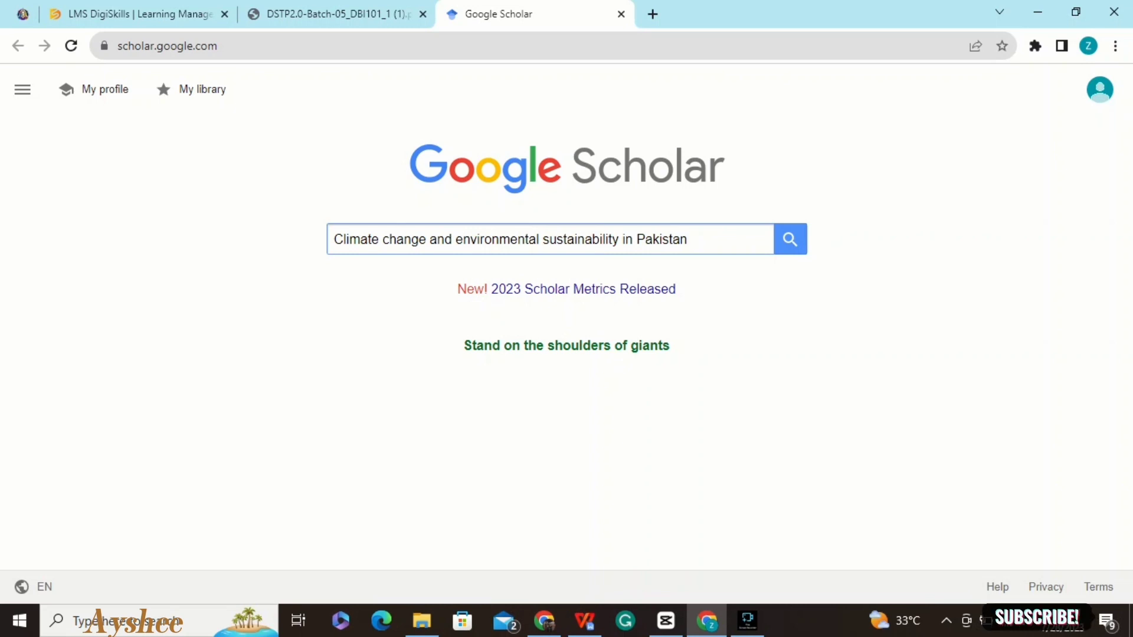
Step: Capture the Google Scholar page with the entered search topic as a new snip in Snipping Tool
click(166, 621)
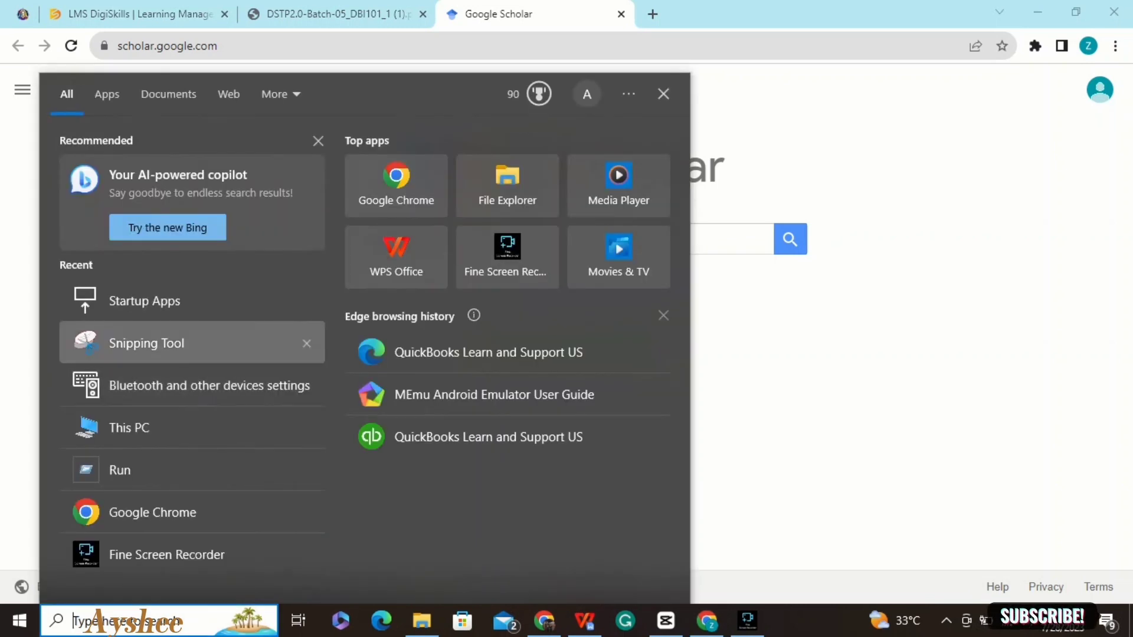
click(146, 343)
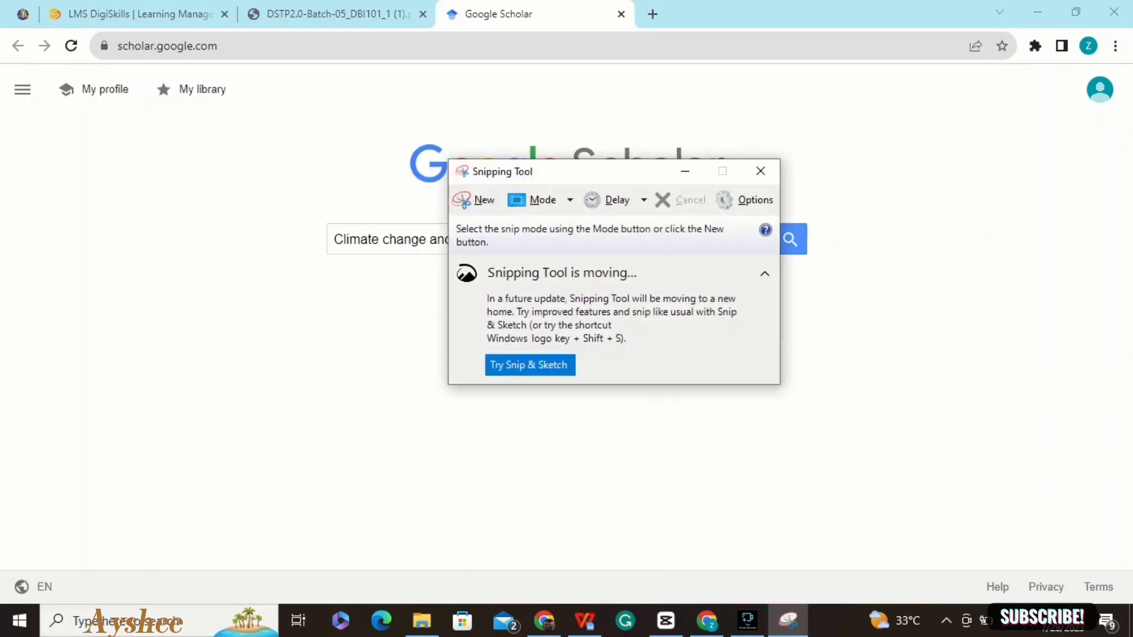
click(477, 200)
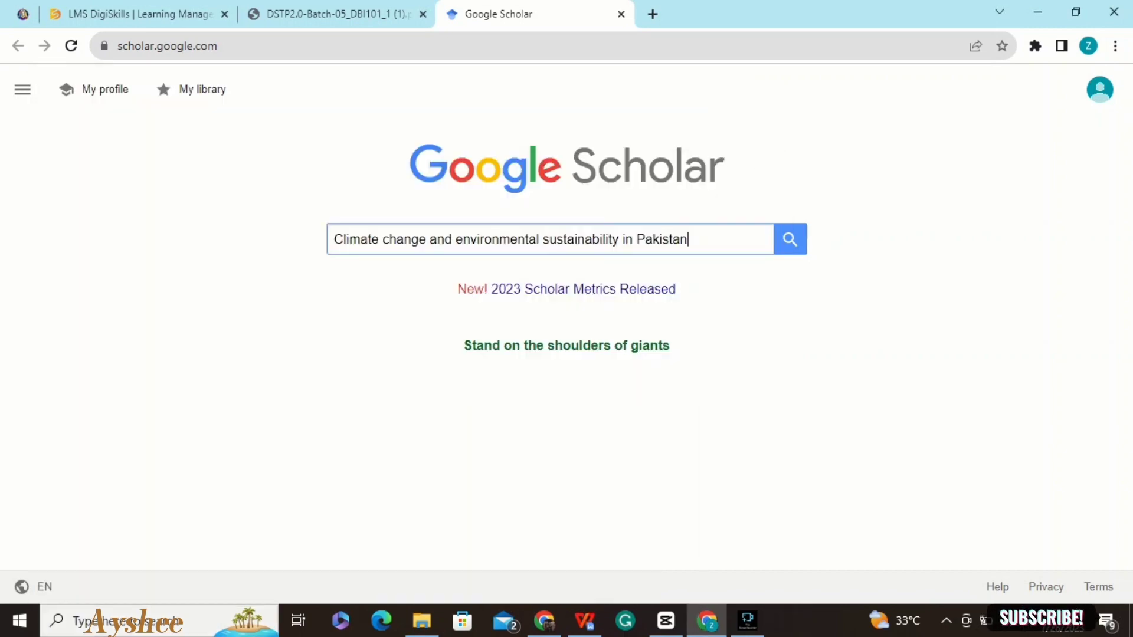
drag(147, 65, 787, 577)
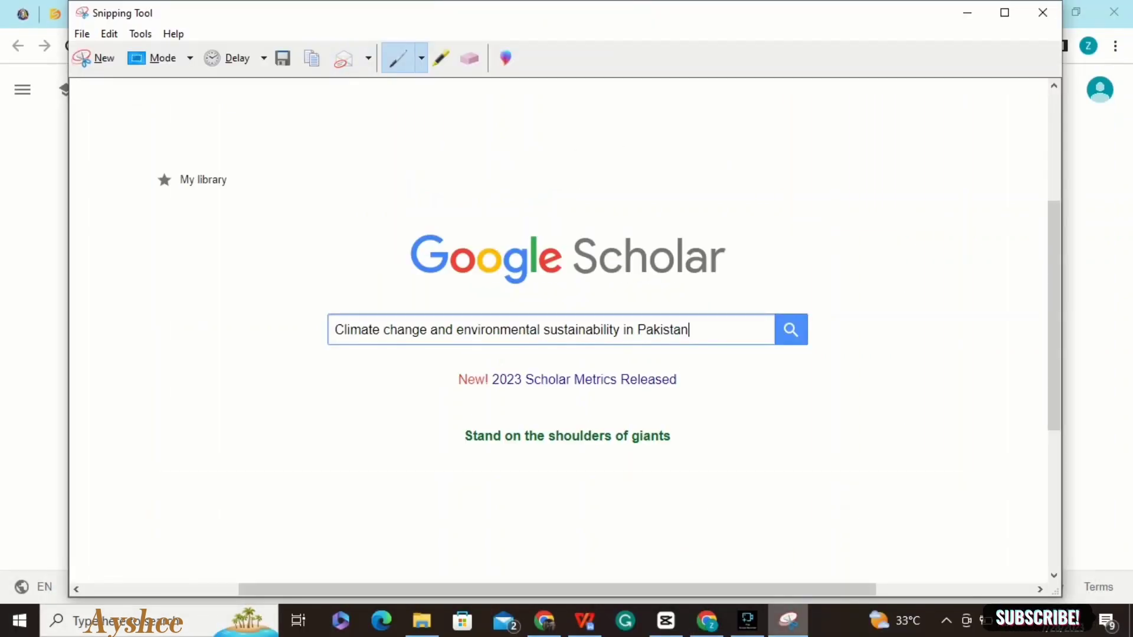
Step: Switch to the WPS Office document and paste the Google Scholar screenshot below task 1
mouse_move(667, 620)
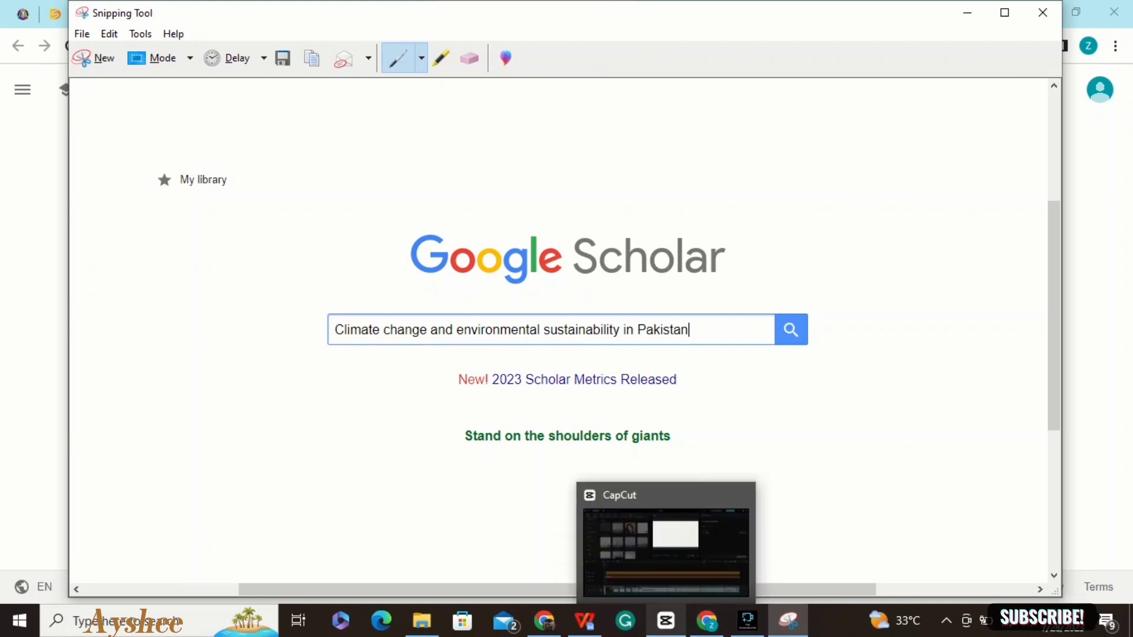
click(585, 620)
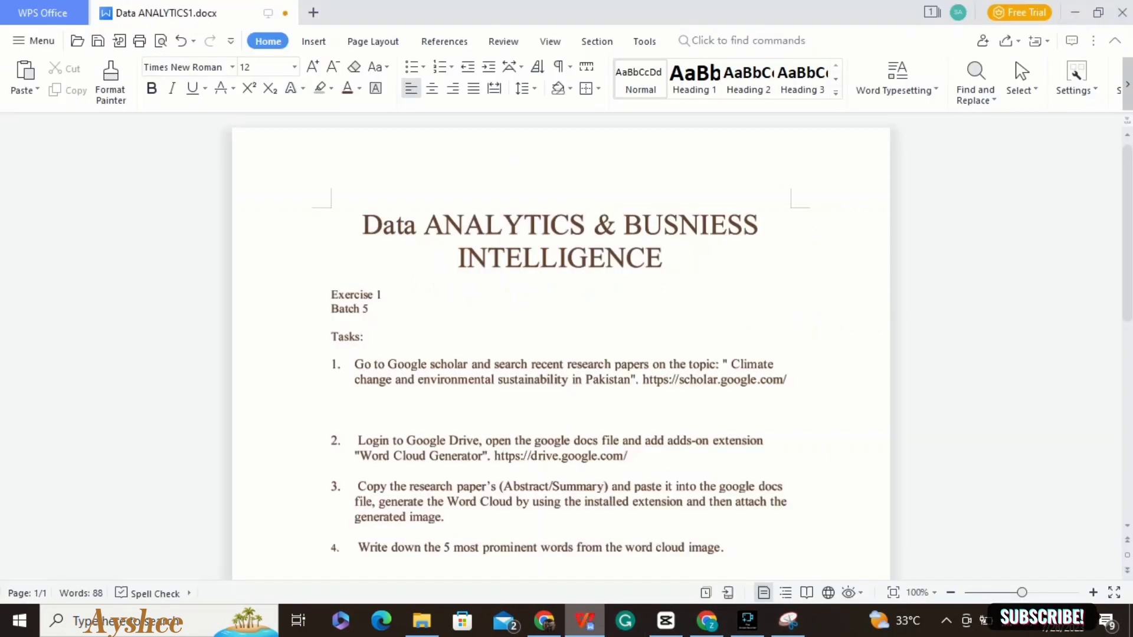
key(ctrl+v)
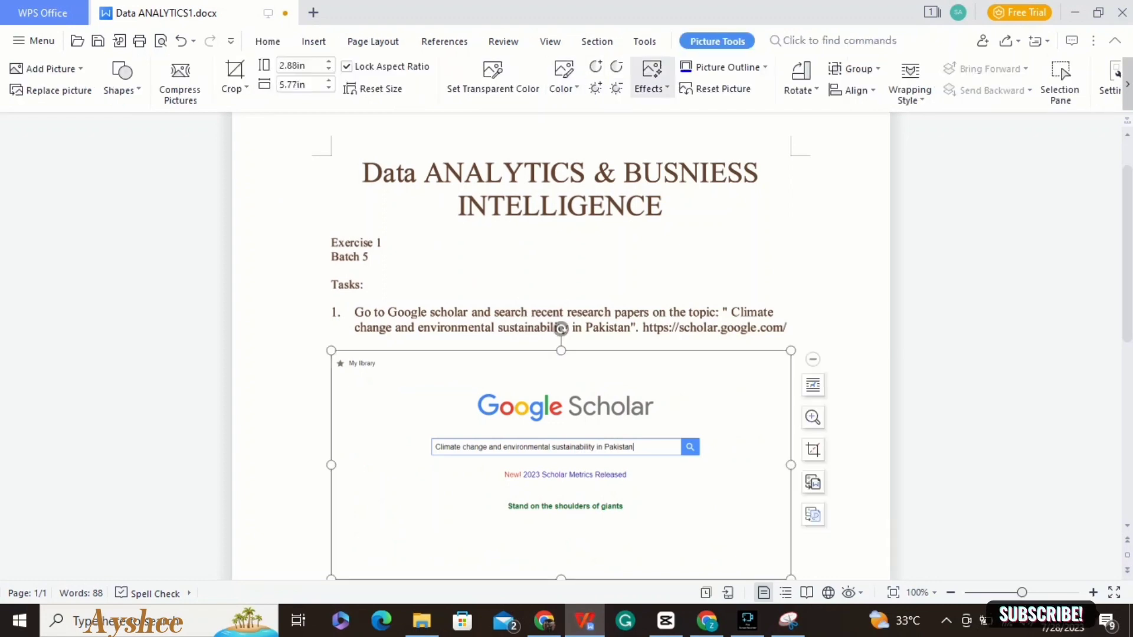
Step: Apply the 2.5 Point soft edges effect to the pasted Google Scholar screenshot
click(651, 74)
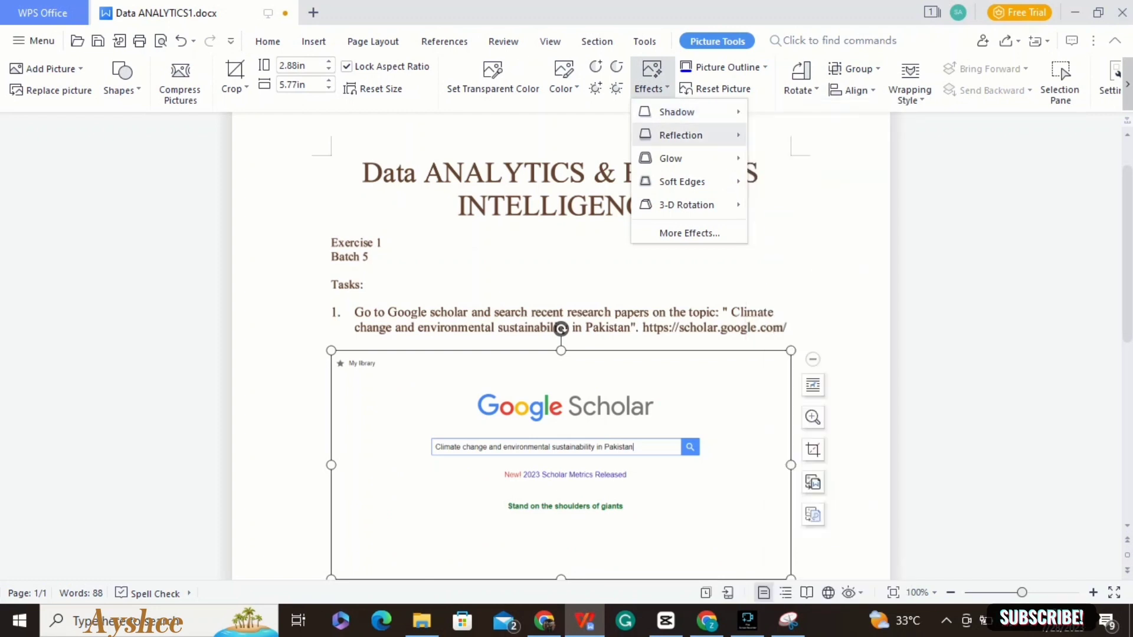
mouse_move(681, 136)
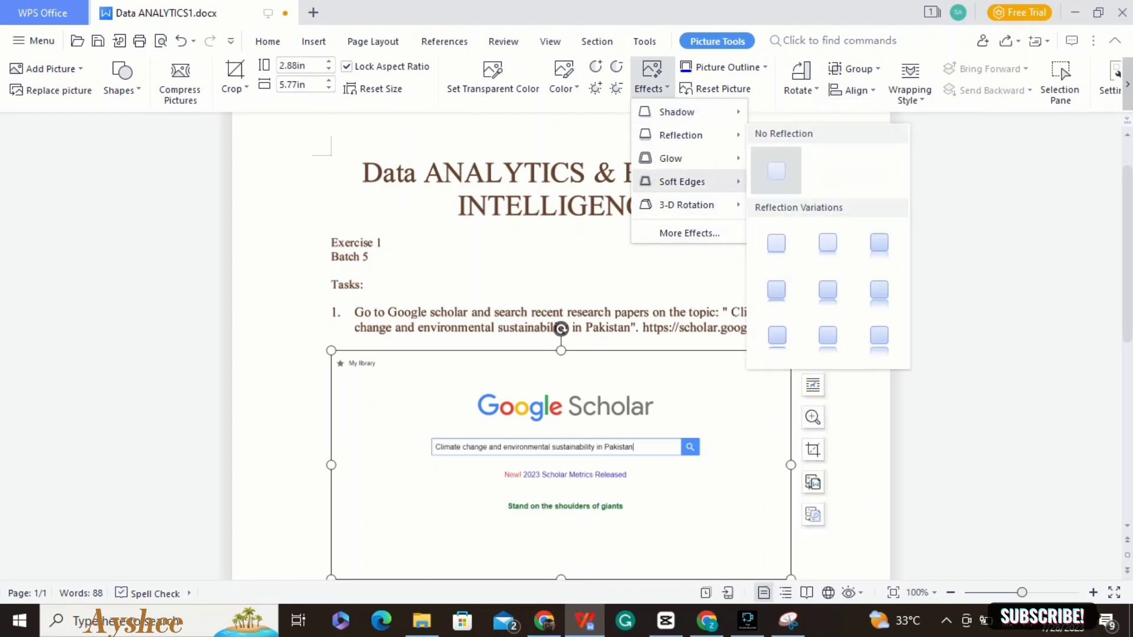
mouse_move(681, 158)
mouse_move(681, 182)
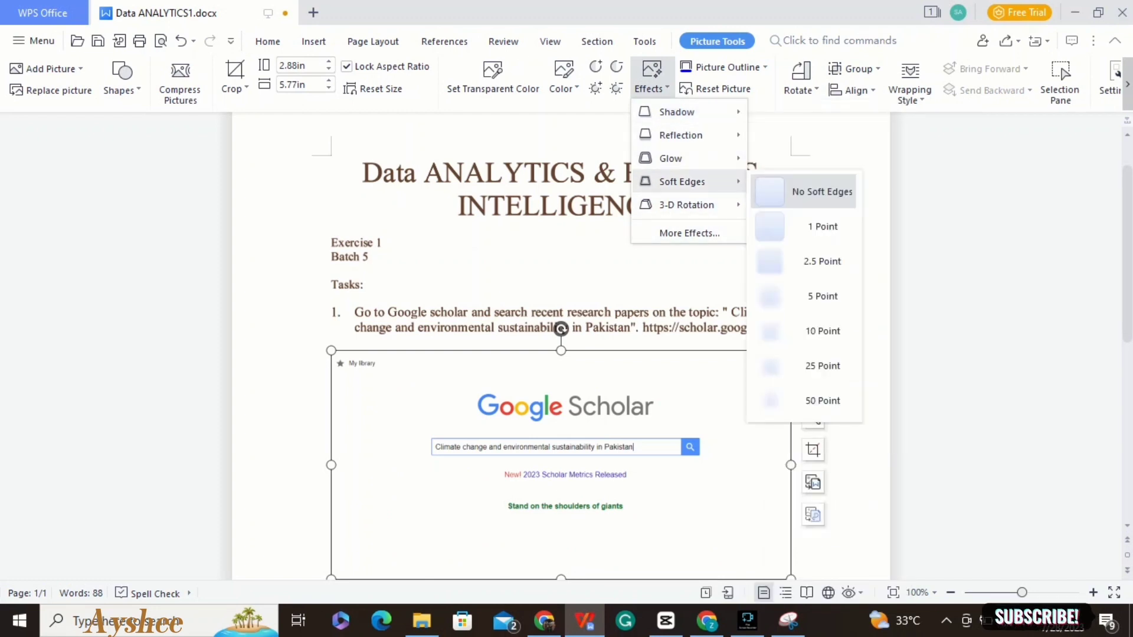
click(803, 261)
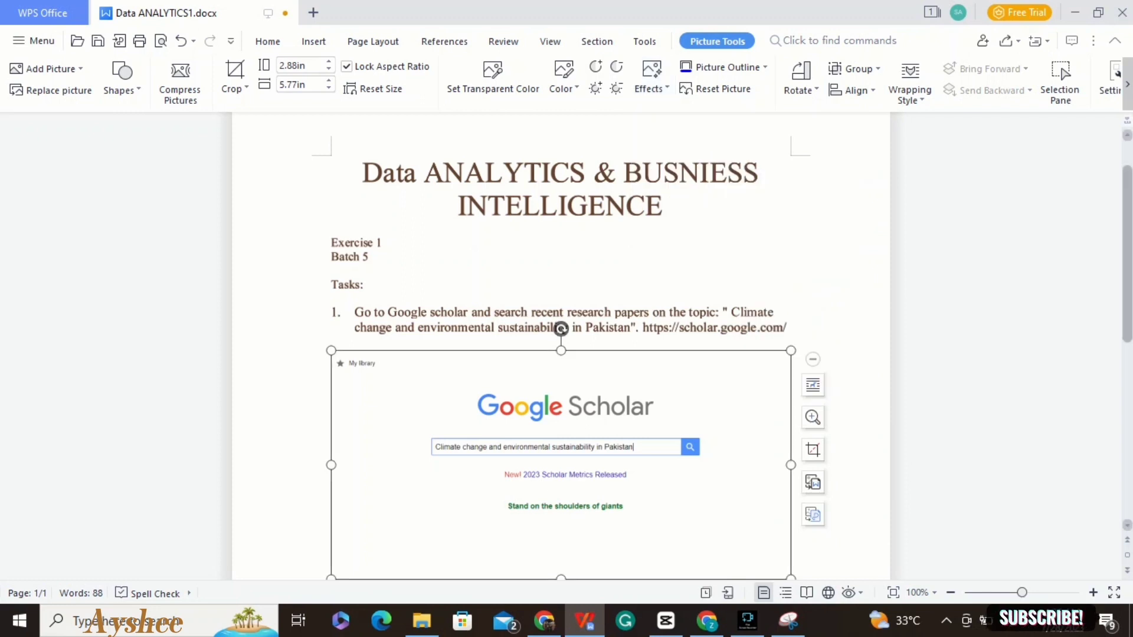
scroll(560, 346, down, 3)
scroll(560, 346, down, 1)
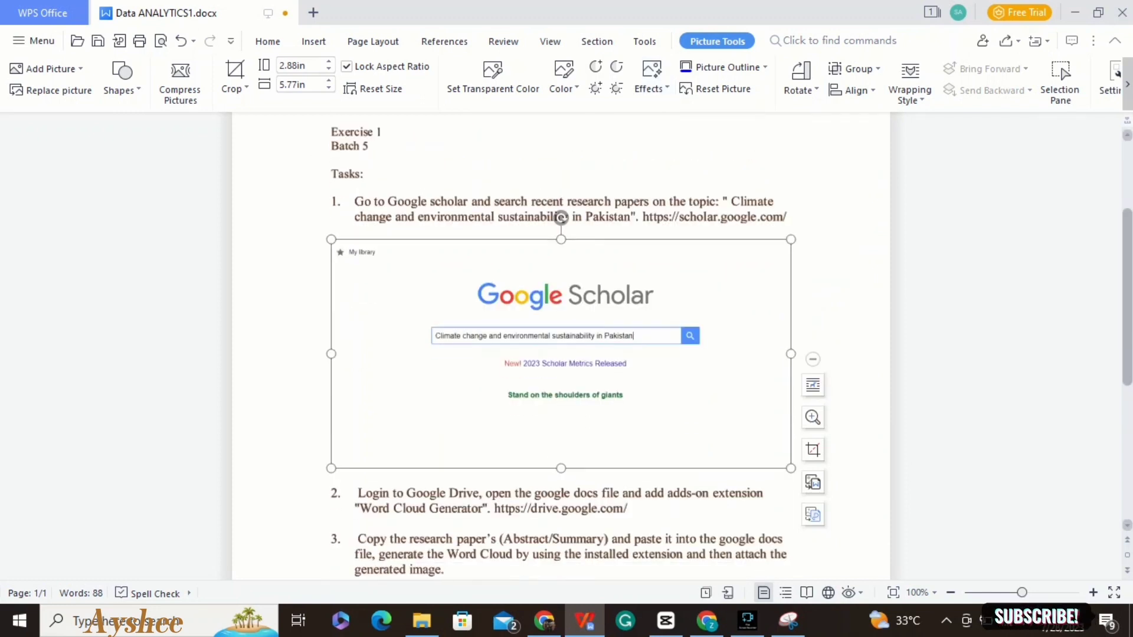
scroll(561, 345, down, 1)
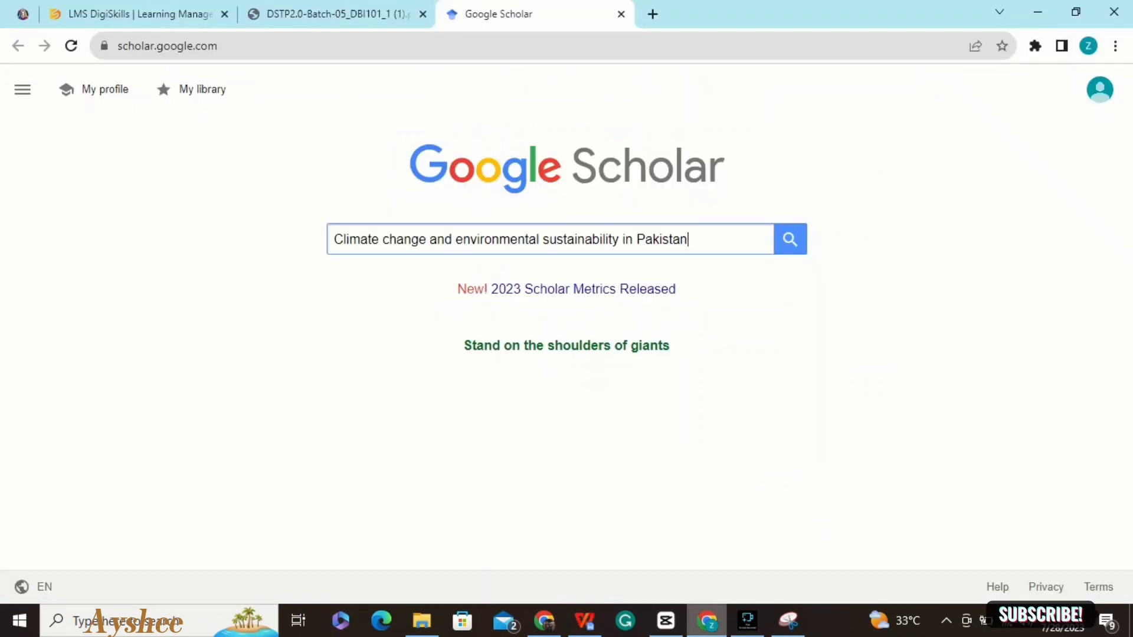
Step: Switch back to Chrome and run the Google Scholar search for "Climate change and environmental sustainability in Pakistan"
click(707, 620)
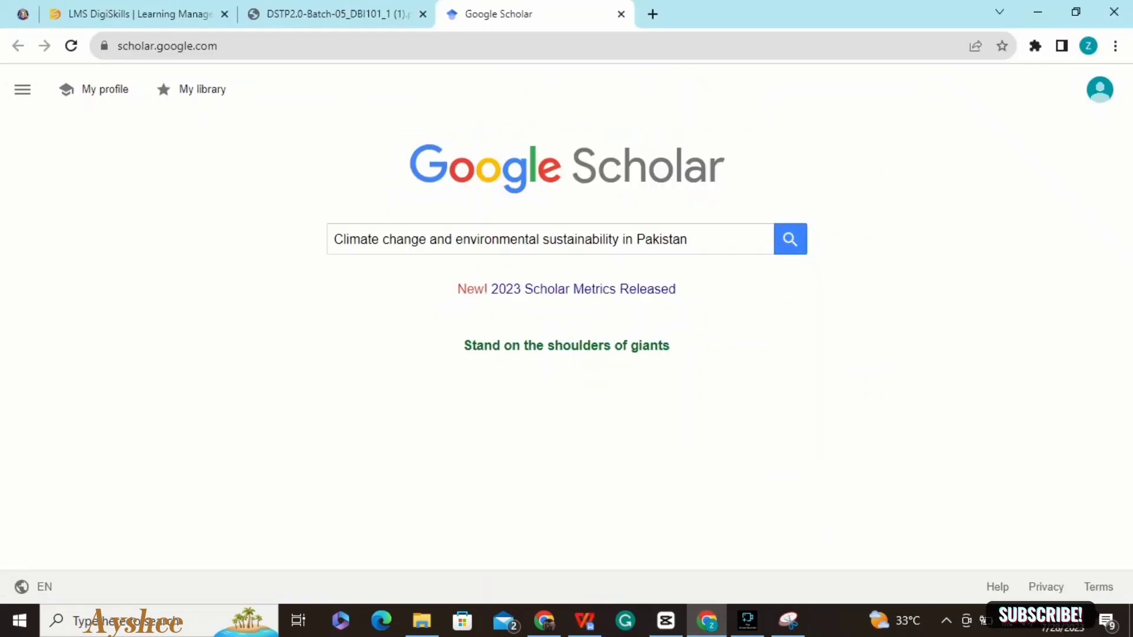
click(790, 239)
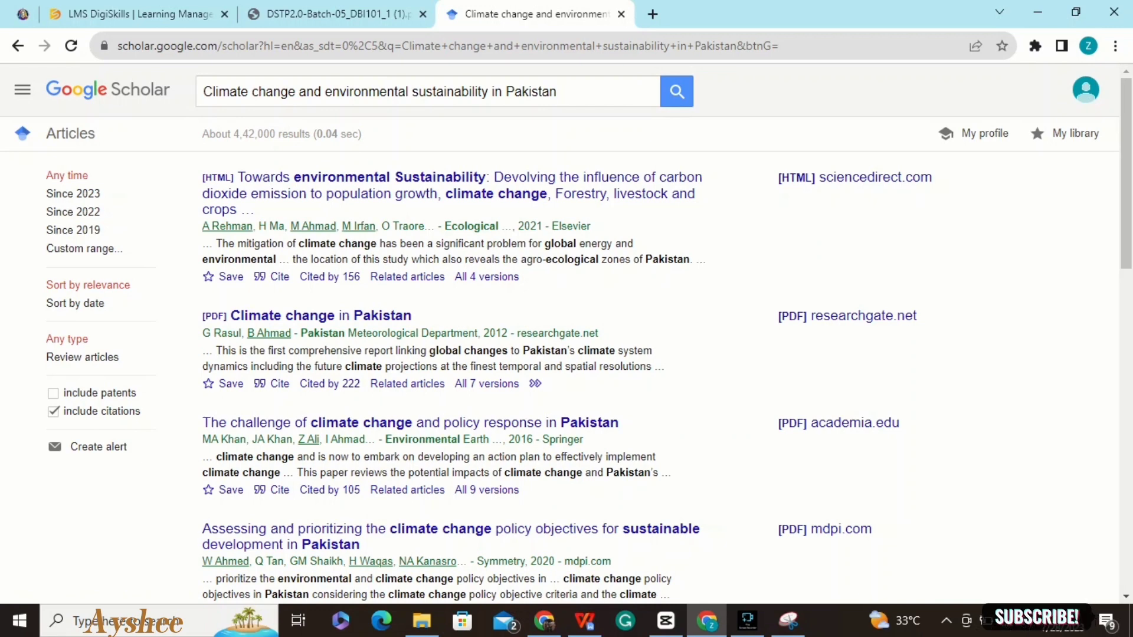
Step: Look through the first page of article results, check the second page, and return to the start of the first
scroll(566, 330, down, 1)
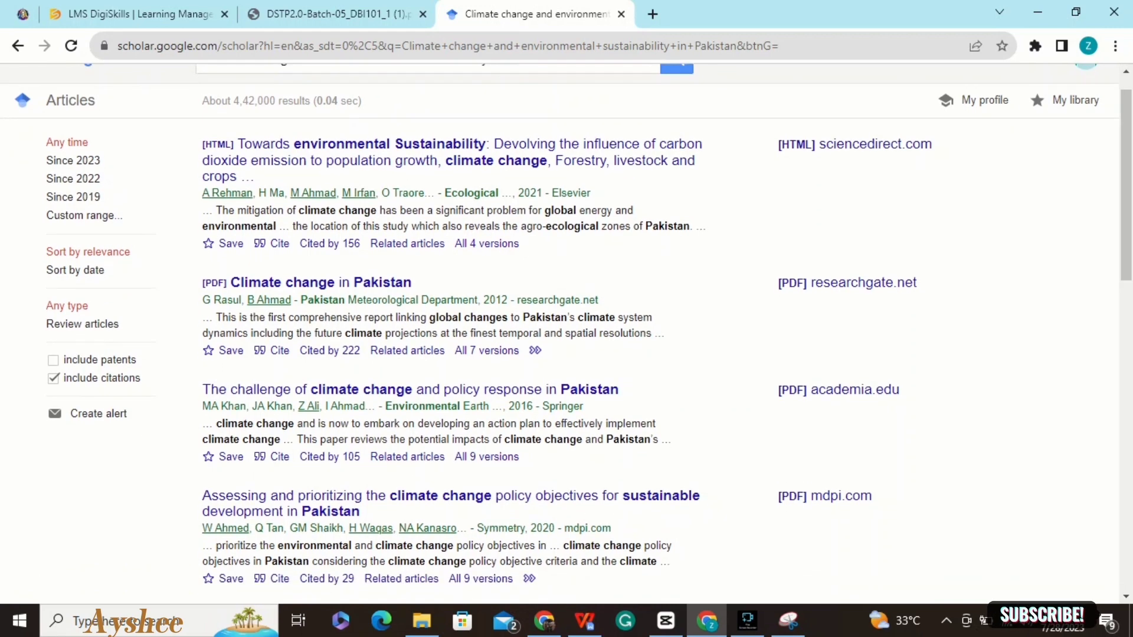
scroll(566, 334, down, 3)
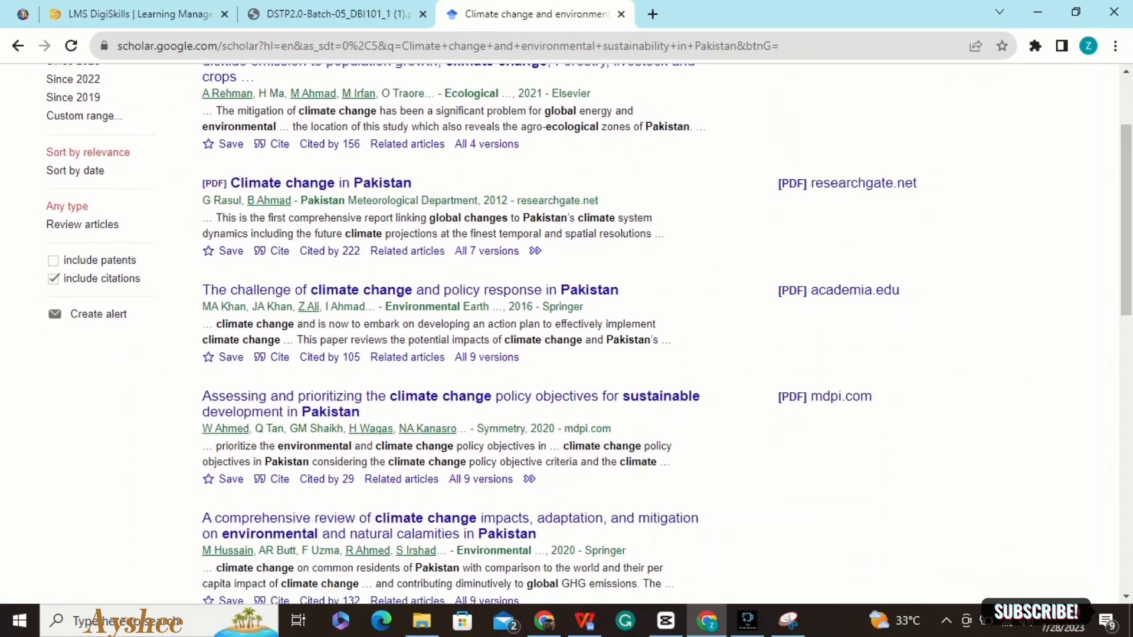
scroll(567, 334, down, 5)
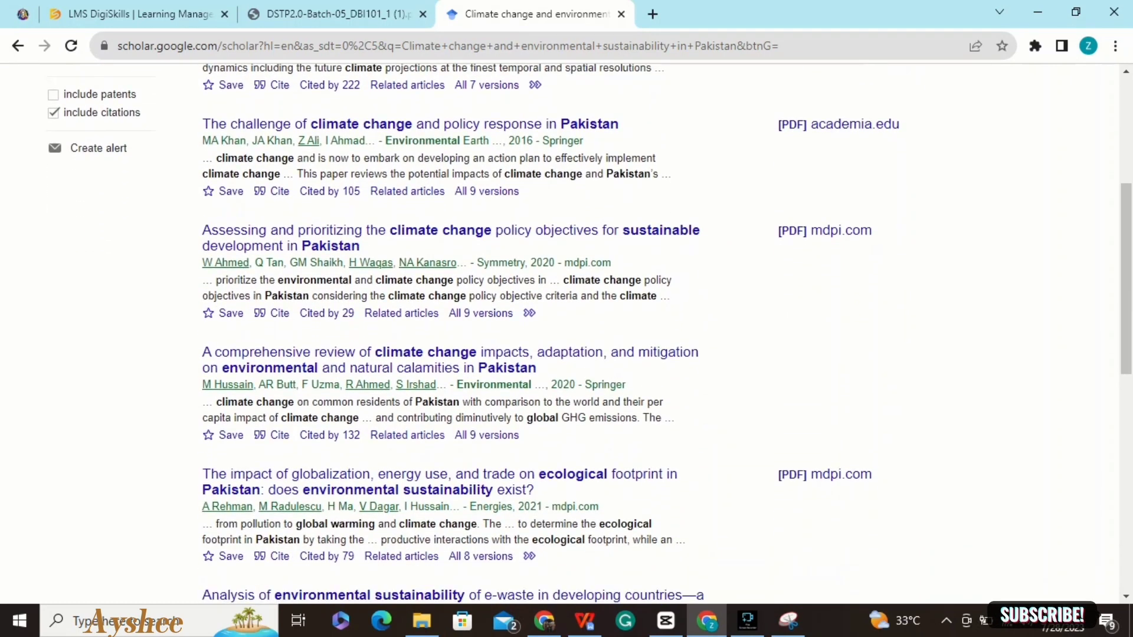
scroll(567, 334, down, 6)
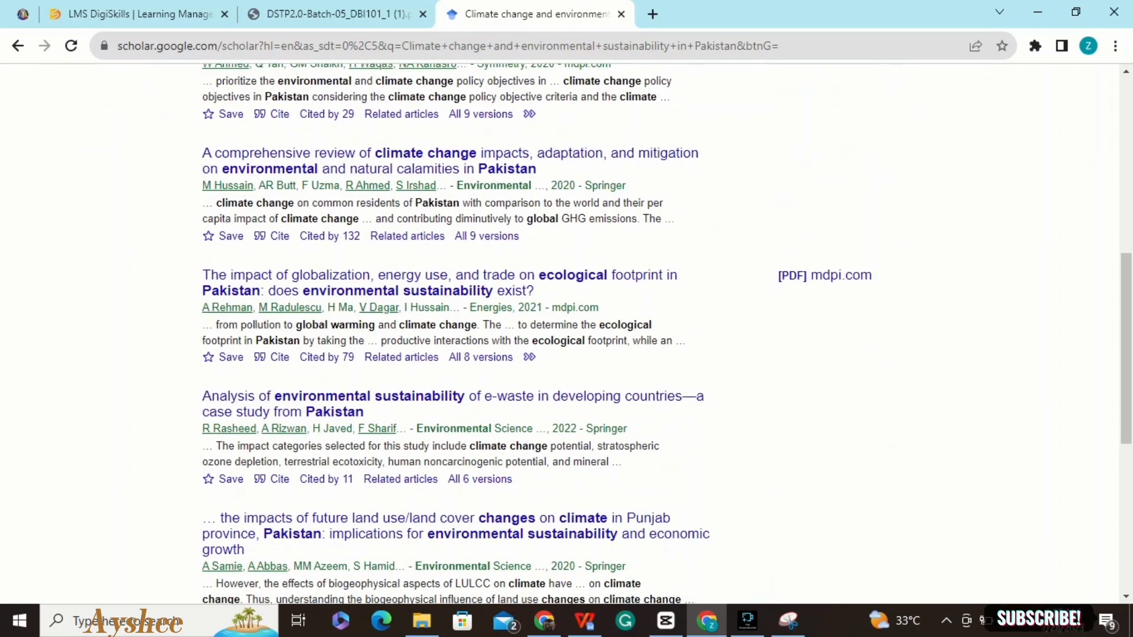
scroll(566, 335, down, 5)
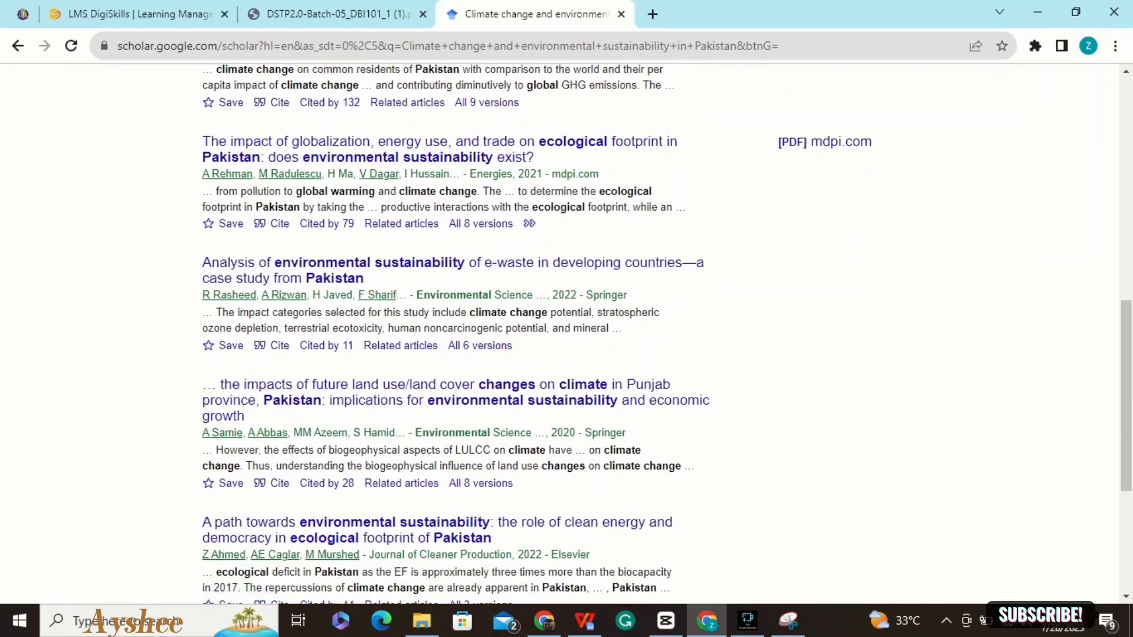
scroll(567, 334, down, 1)
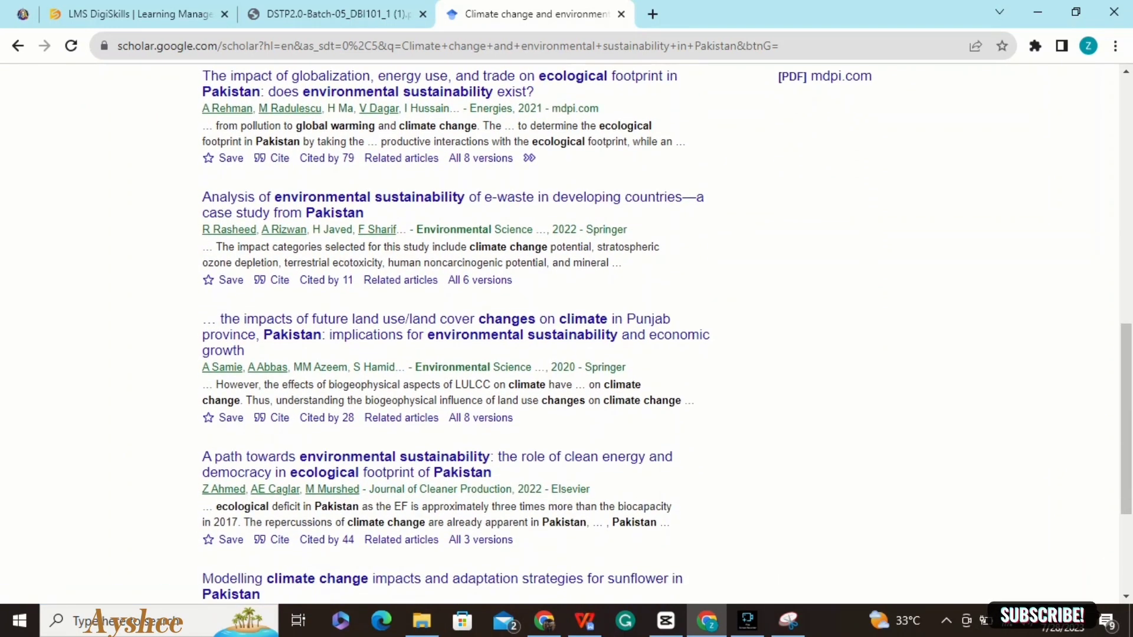
scroll(531, 121, down, 1)
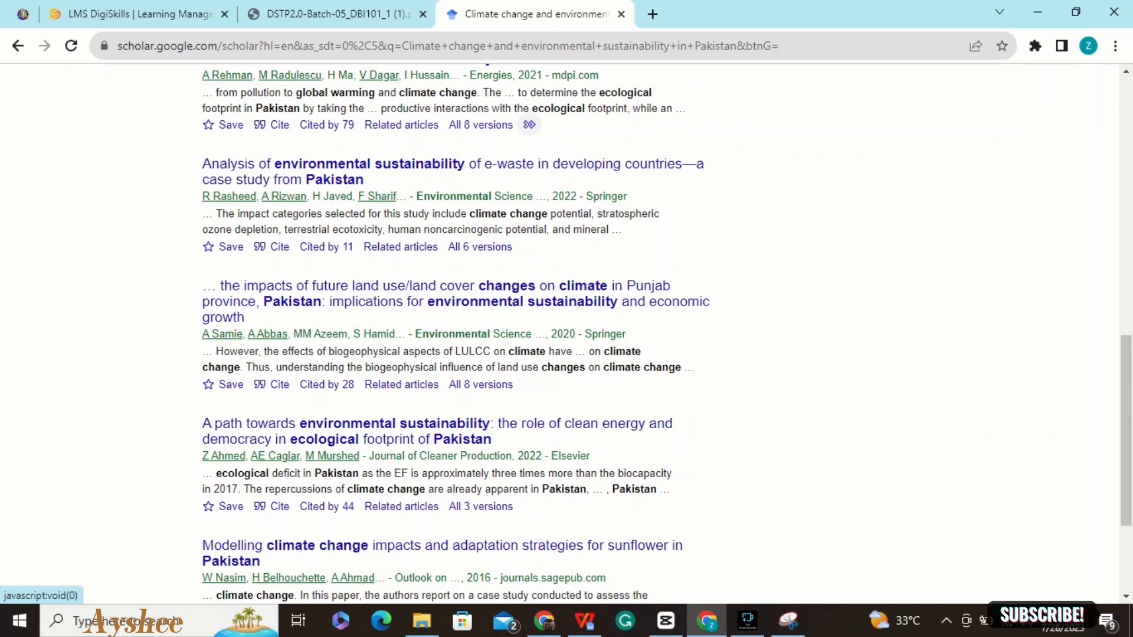
scroll(531, 121, down, 1)
scroll(531, 120, down, 5)
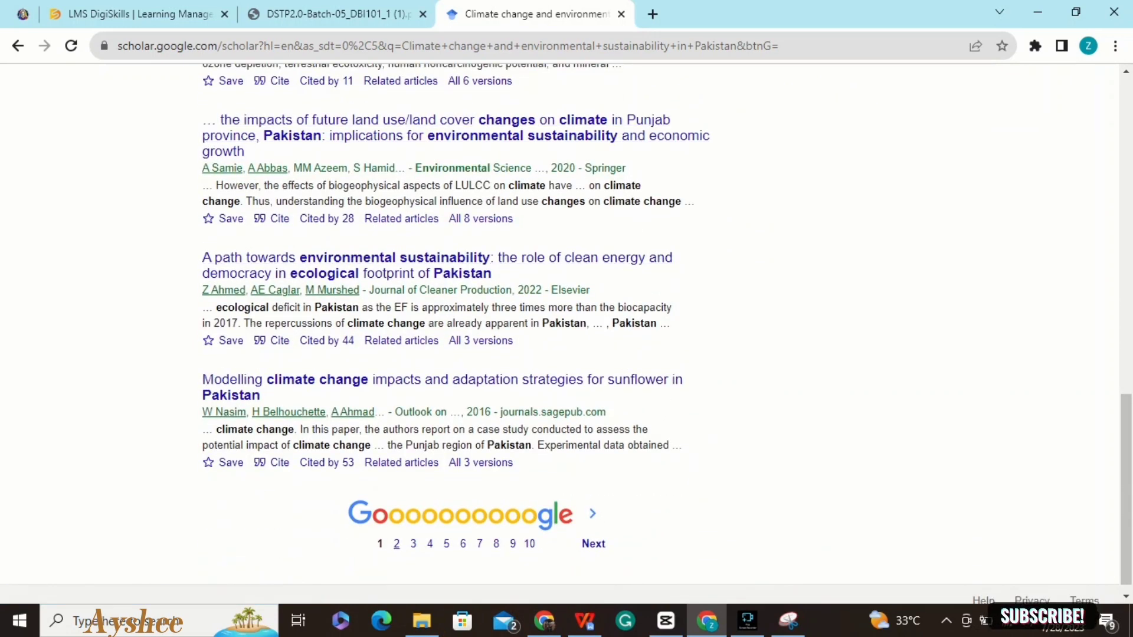
click(397, 544)
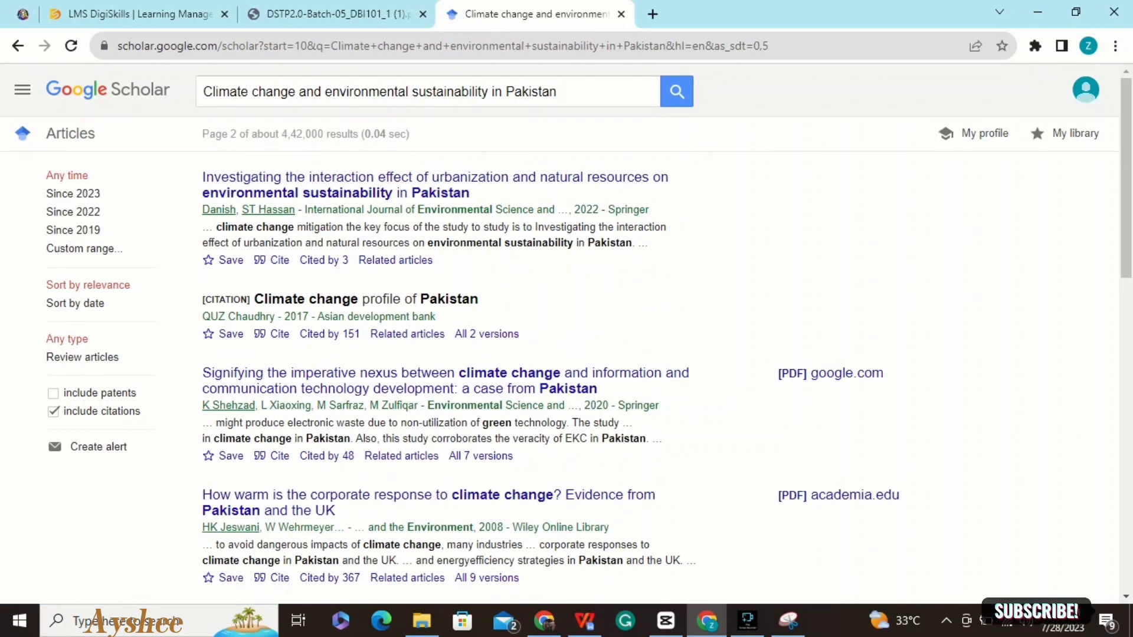
click(18, 46)
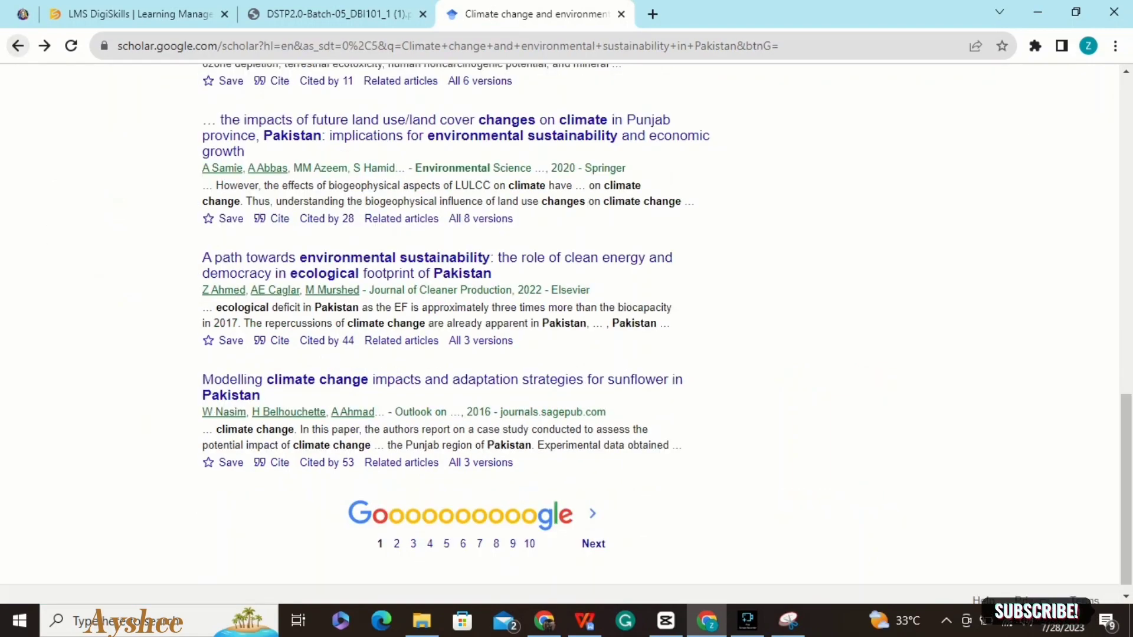
scroll(567, 333, up, 15)
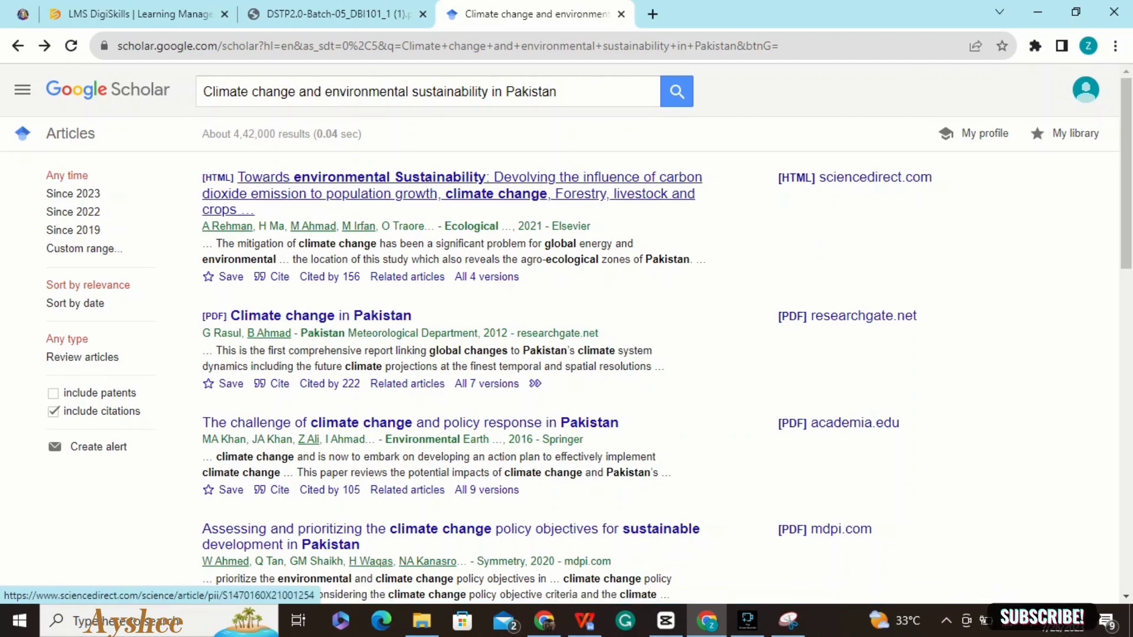
Step: Open the first two results, "Towards environmental Sustainability" and "Climate change in Pakistan", in separate new tabs
right_click(363, 190)
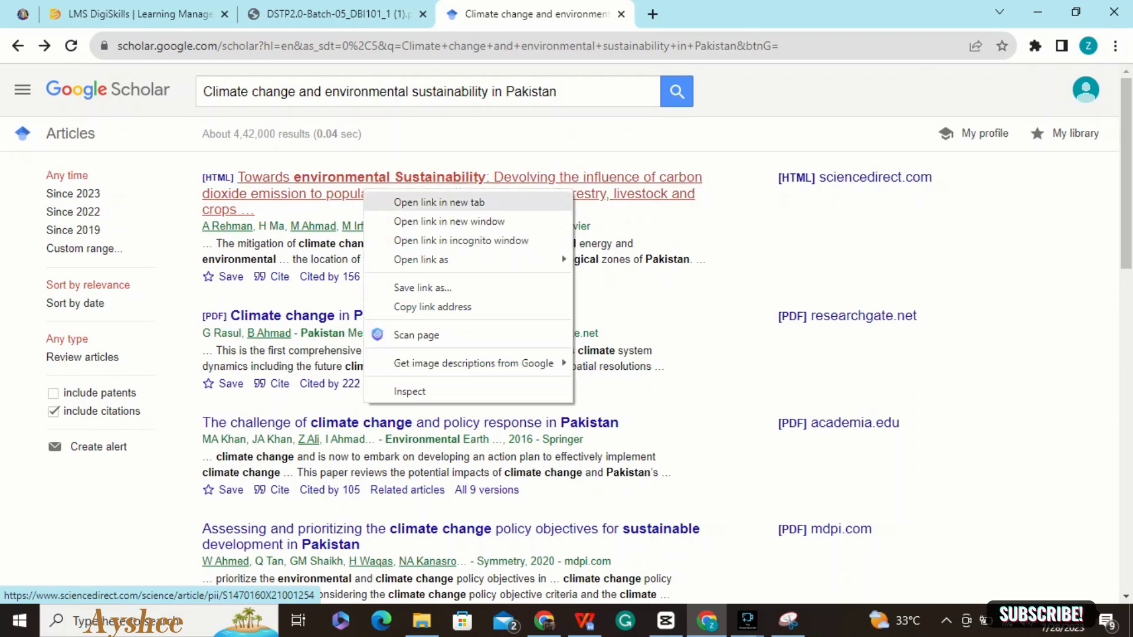
click(439, 203)
right_click(347, 321)
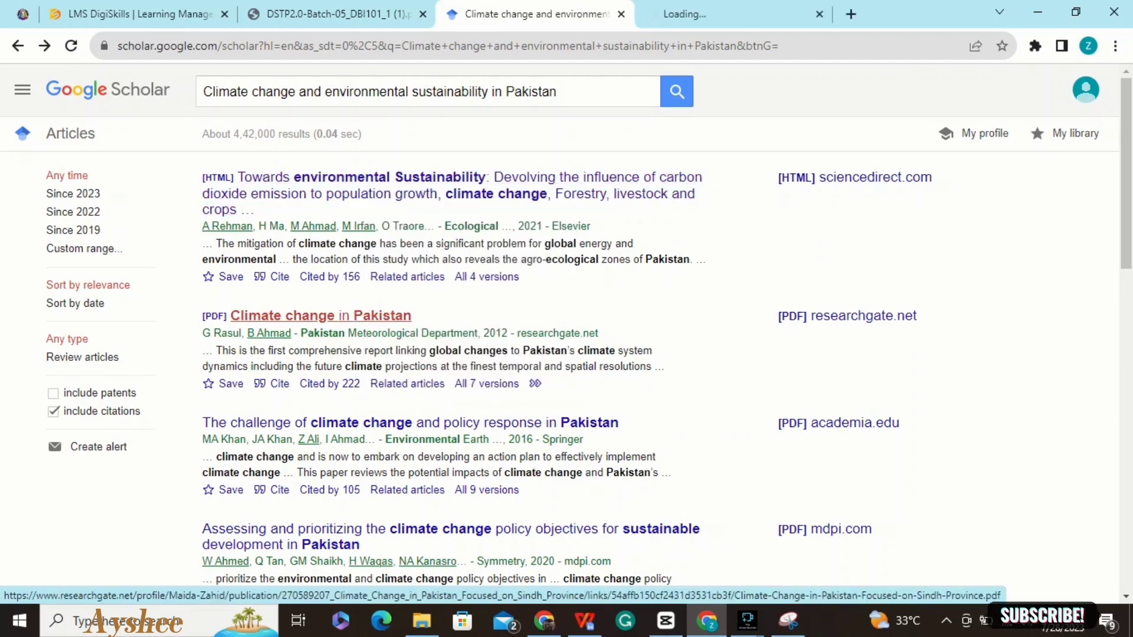
click(421, 332)
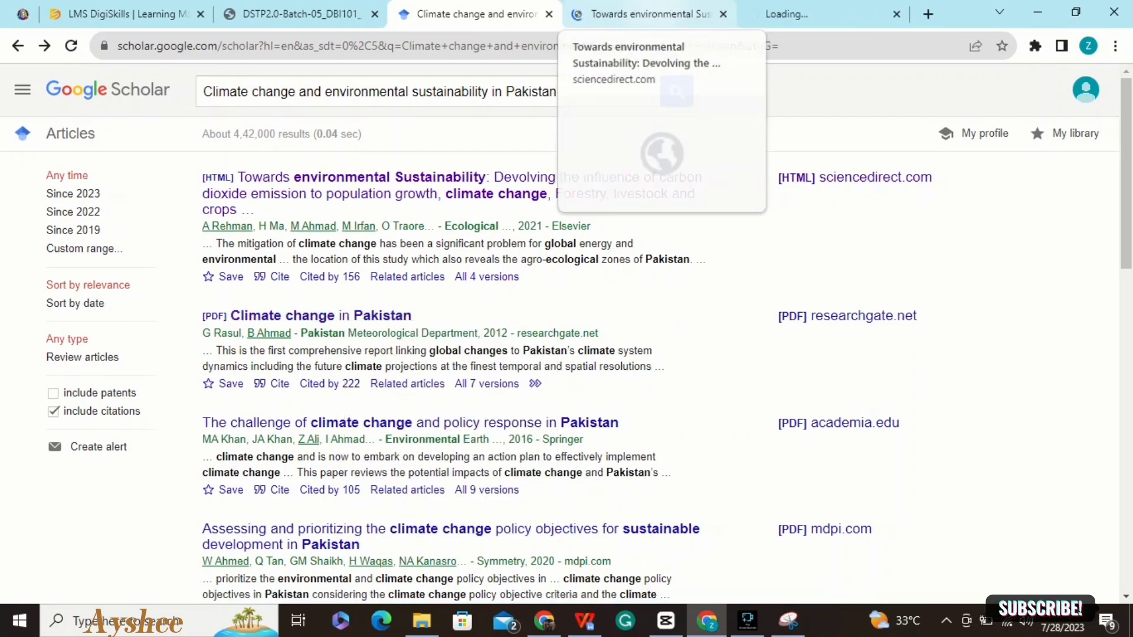
Step: Read through the "Towards environmental Sustainability" article on ScienceDirect, from its title and abstract to the Related literature section
click(646, 13)
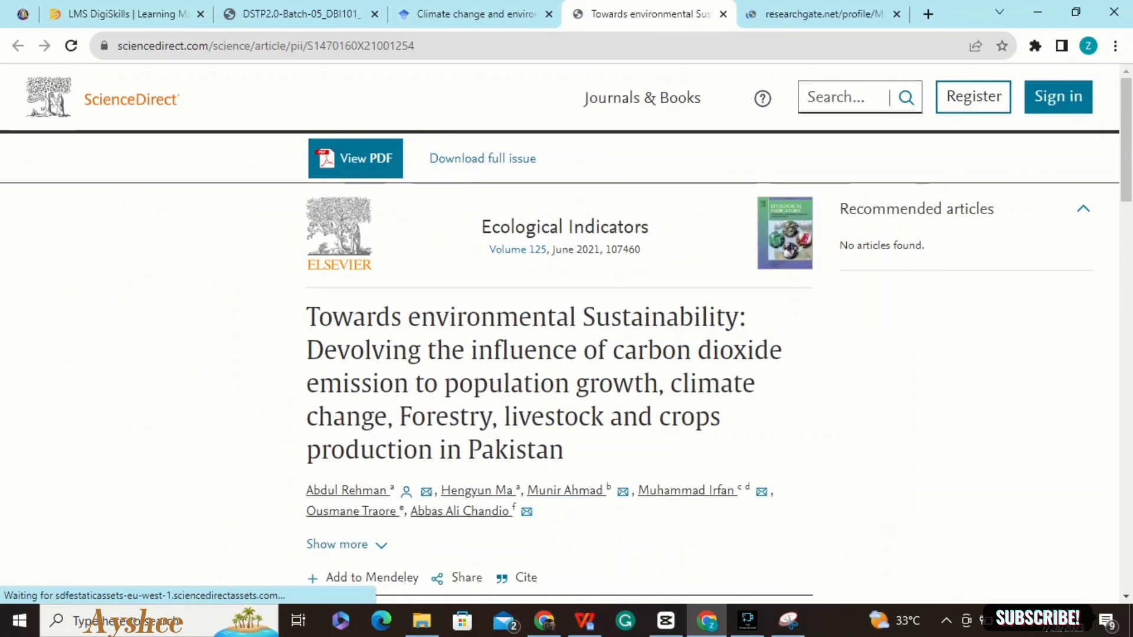
key(Down)
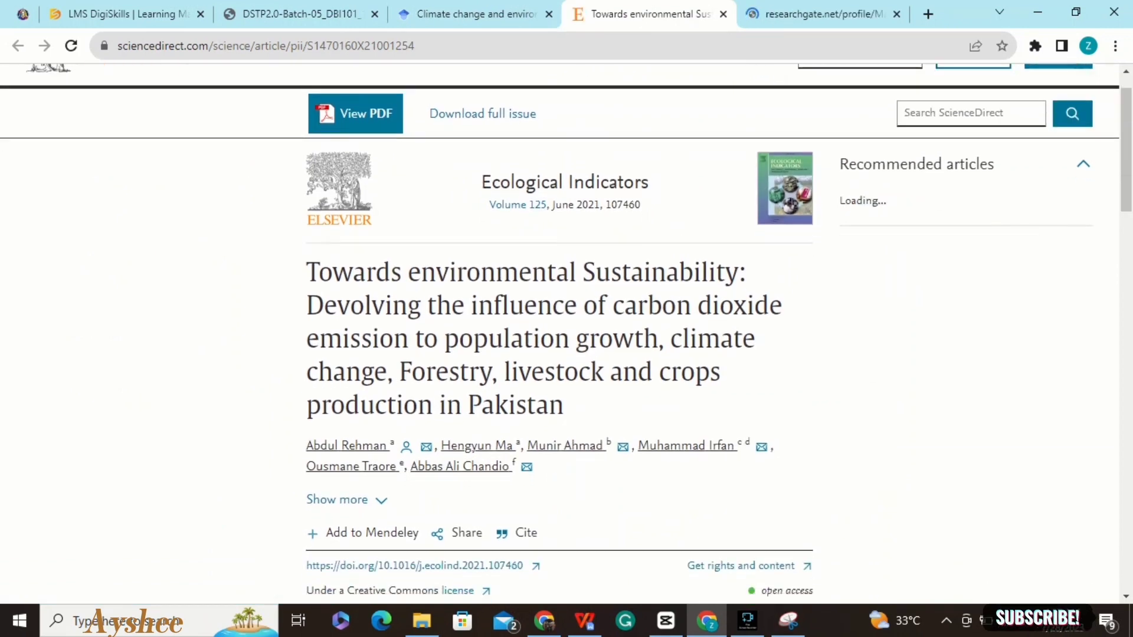
key(Down)
key(Down)
key(Down)
key(Down)
key(Down)
key(Down)
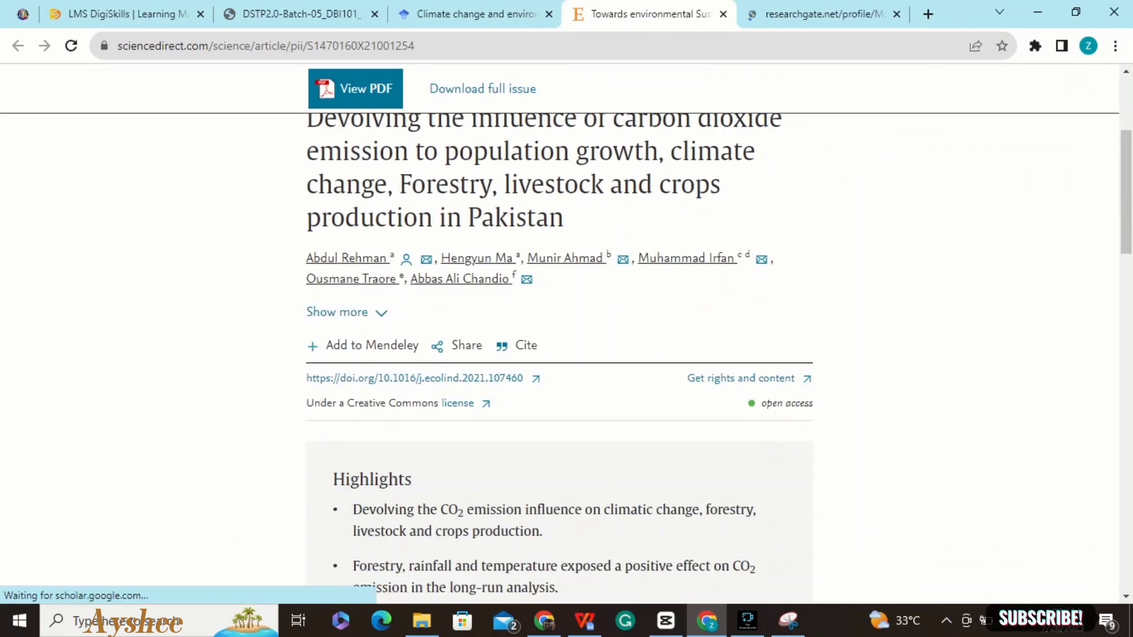
key(Down)
key(Down)
key(Down)
key(Down)
key(Down)
key(Down)
key(Down)
key(Down)
key(Down)
key(Down)
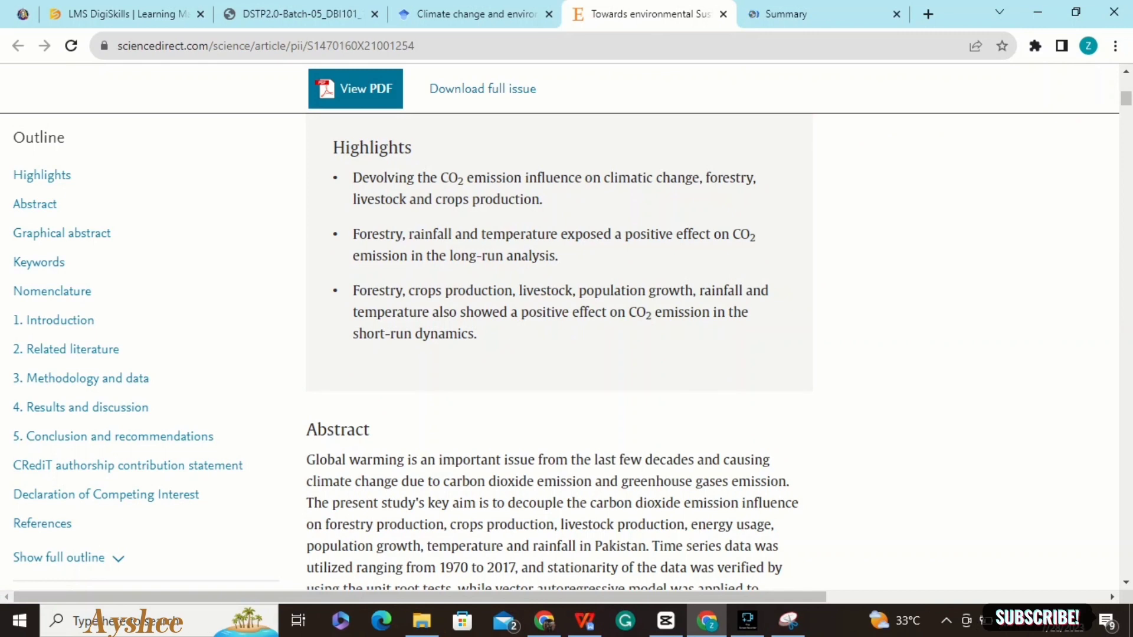
key(Down)
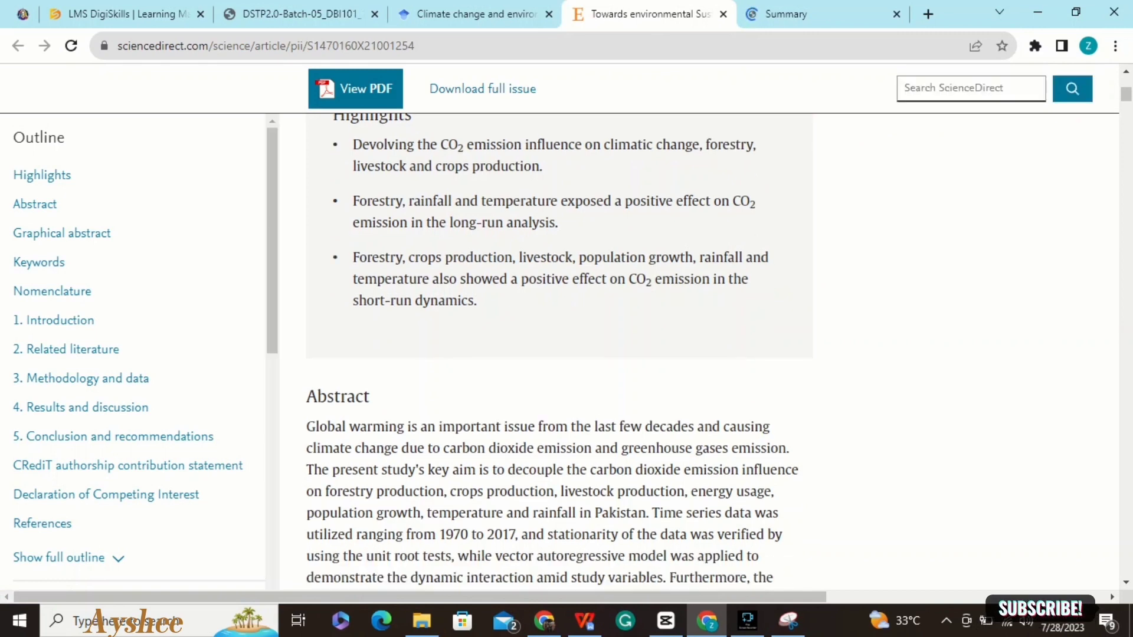
key(Down)
key(Down)
key(Down)
key(Down)
key(Down)
key(Down)
key(Down)
key(Down)
key(Down)
key(Down)
key(Down)
key(Down)
key(Down)
key(Down)
key(Down)
key(Down)
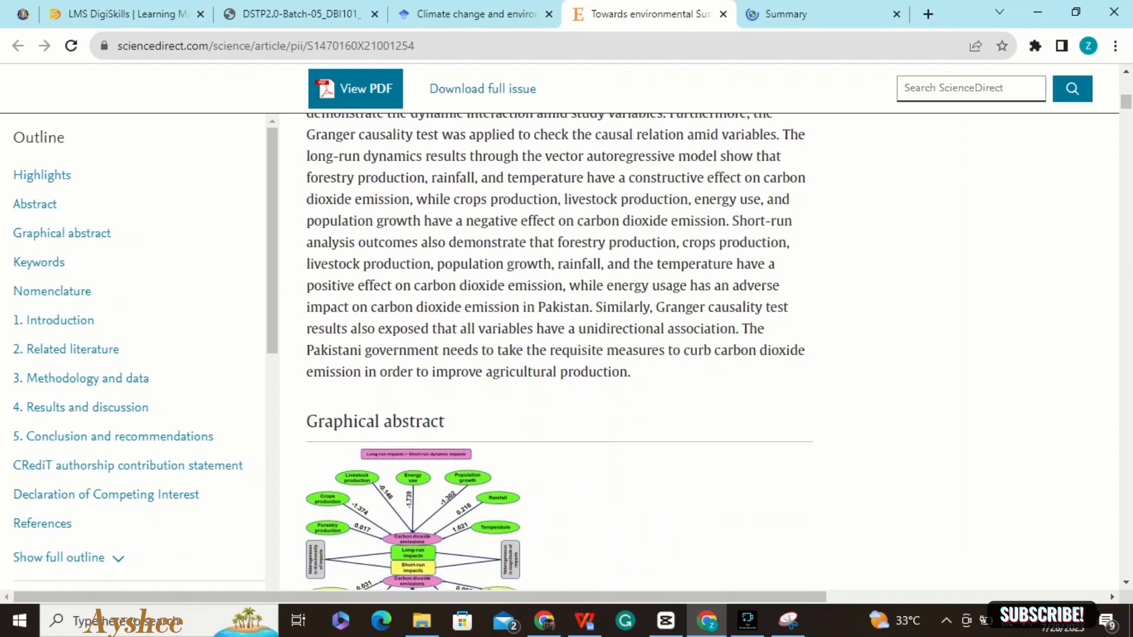
key(Down)
key(Down)
key(Down)
key(Down)
key(Down)
key(Down)
key(Down)
key(Down)
key(Down)
key(Down)
key(Down)
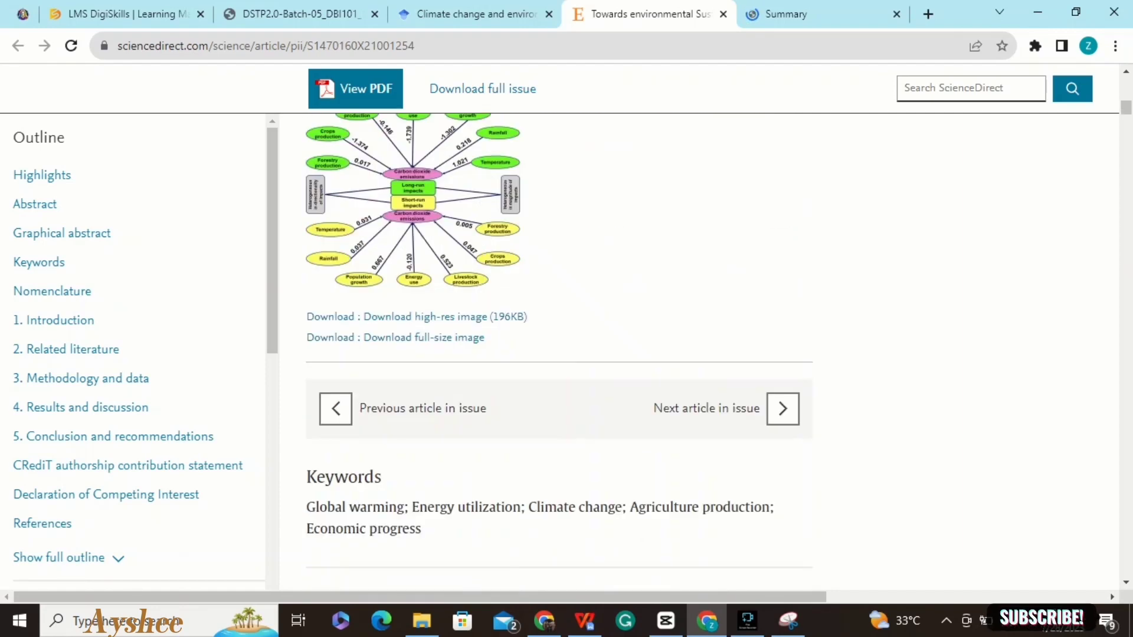
key(Down)
key(Down)
key(Down)
key(Down)
key(Down)
key(Down)
key(Down)
key(Down)
key(Down)
key(Down)
key(Down)
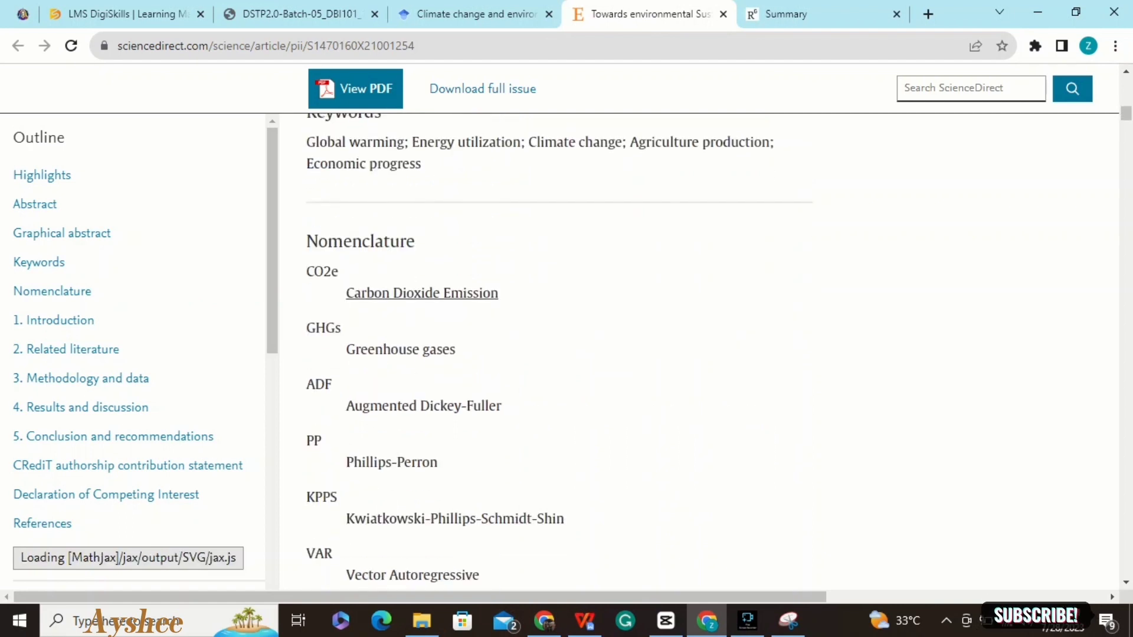
key(Down)
key(Down)
key(Down)
key(Down)
key(Down)
key(Down)
key(Down)
key(Down)
key(Down)
key(Down)
key(Down)
key(Down)
key(Down)
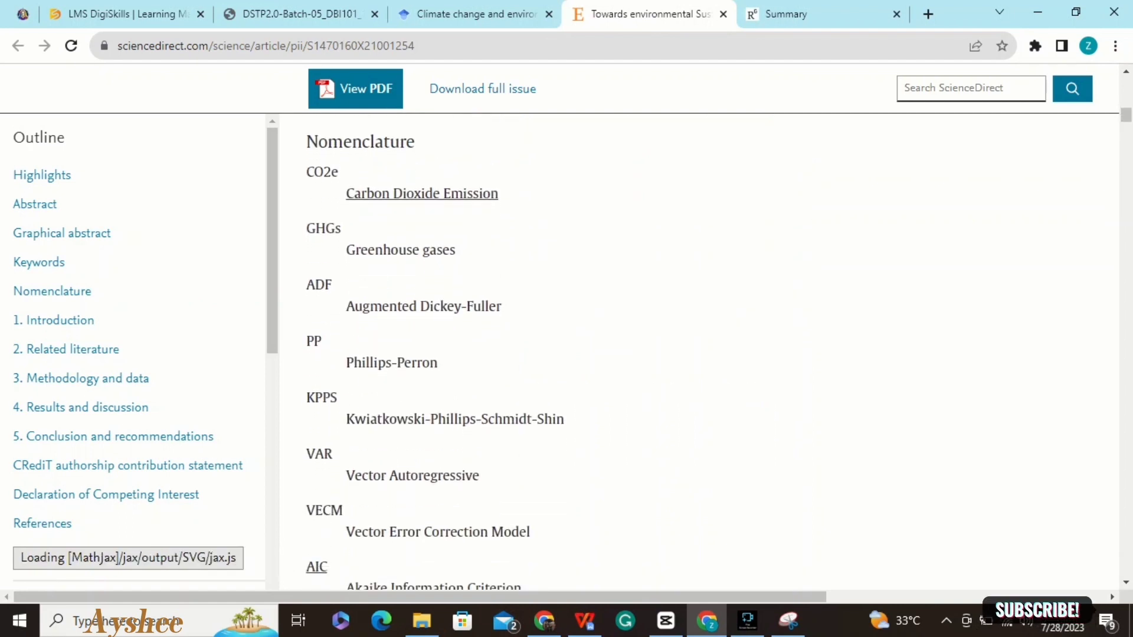
key(Down)
key(Down)
key(Down)
key(Down)
key(Down)
key(Down)
key(Down)
key(Down)
key(Down)
key(Down)
key(Down)
key(Down)
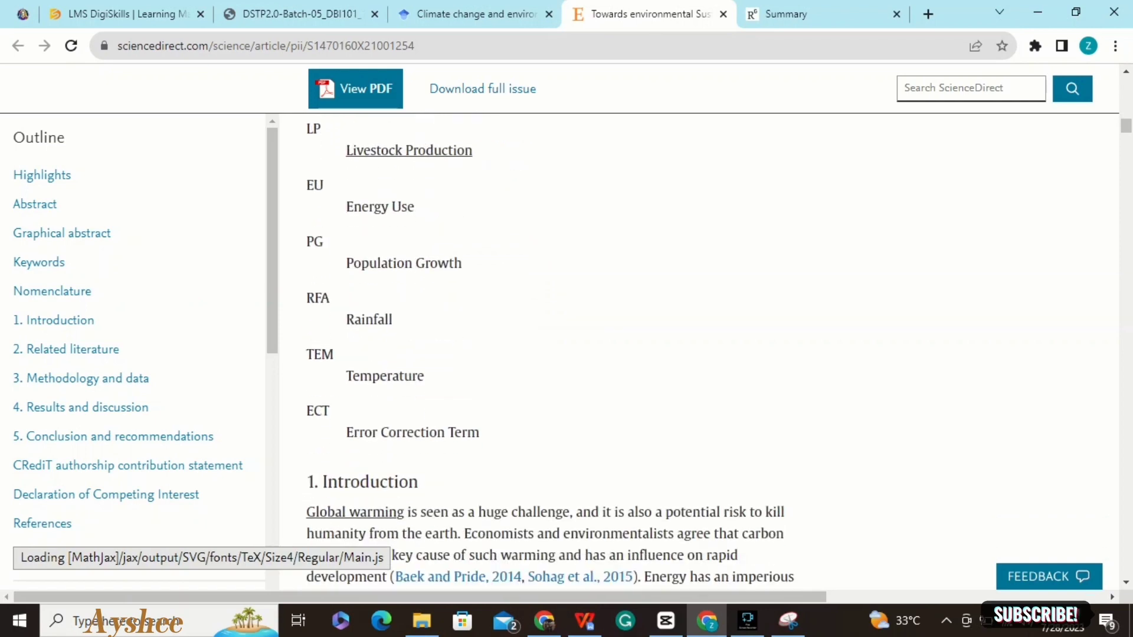
key(Down)
key(Down)
key(Down)
key(Down)
key(Down)
key(Down)
key(Down)
key(Down)
key(Down)
key(Down)
key(Down)
key(Down)
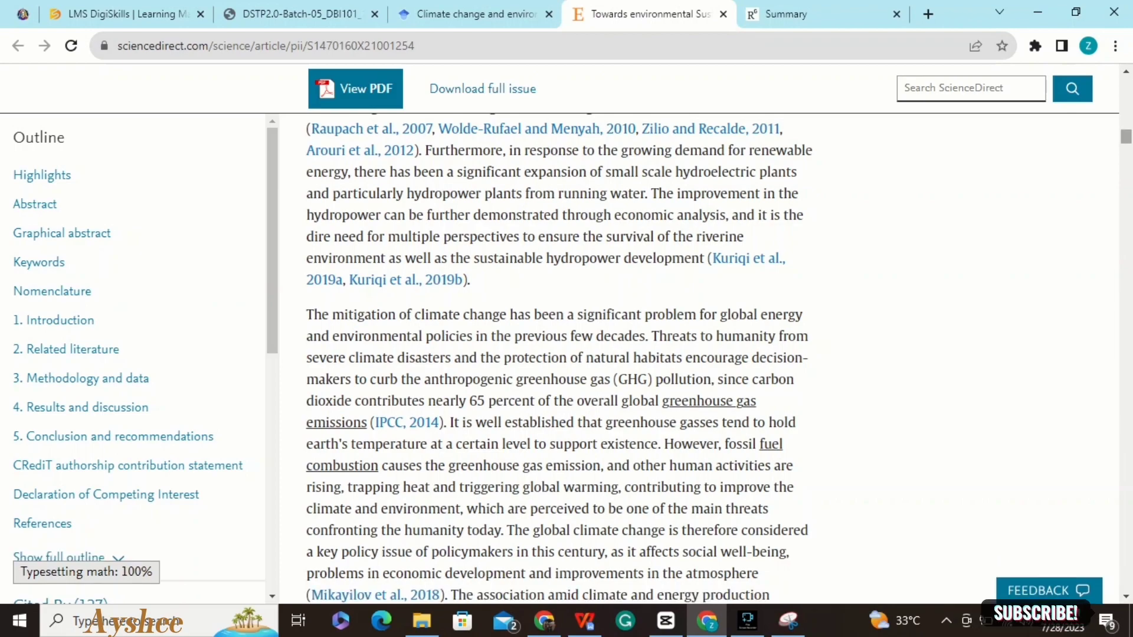
key(Down)
key(Down)
key(Down)
key(Down)
key(Down)
key(Down)
key(Down)
key(Down)
key(Down)
key(Down)
key(Down)
key(Down)
key(Down)
key(Down)
key(Down)
key(Down)
key(Down)
key(Down)
key(Down)
key(Down)
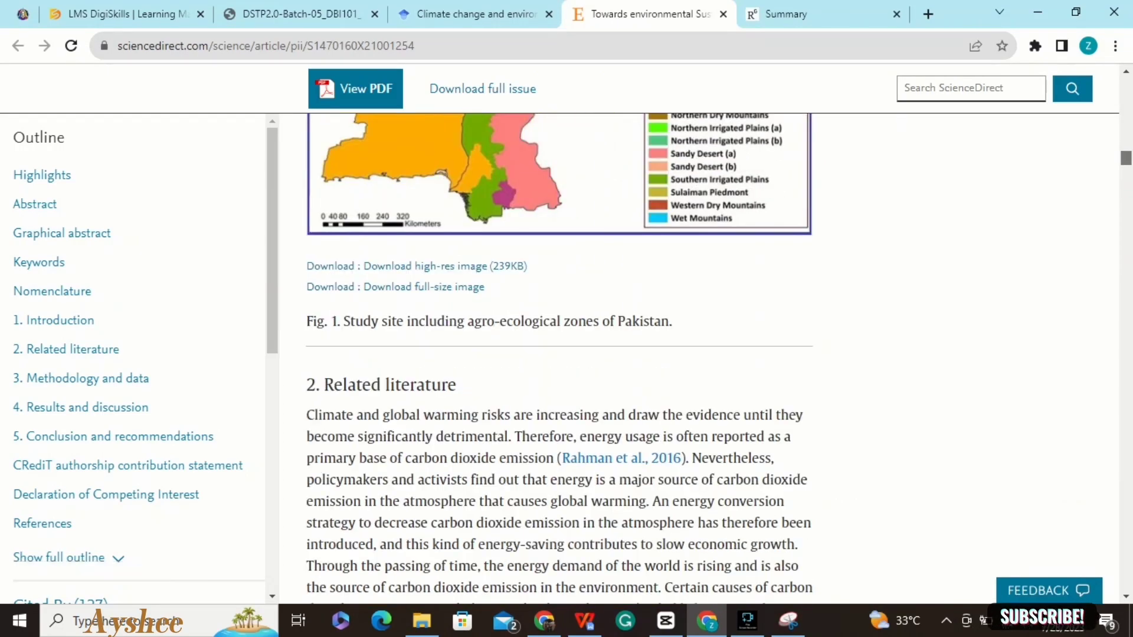
key(Down)
key(Down)
key(Down)
key(Down)
key(Down)
key(Down)
key(Down)
key(Down)
key(Down)
key(Down)
key(Down)
key(Down)
key(Down)
key(Down)
key(Down)
key(Down)
key(Down)
key(Down)
key(Down)
key(Down)
key(Down)
key(Down)
key(Down)
key(Down)
key(Down)
key(Down)
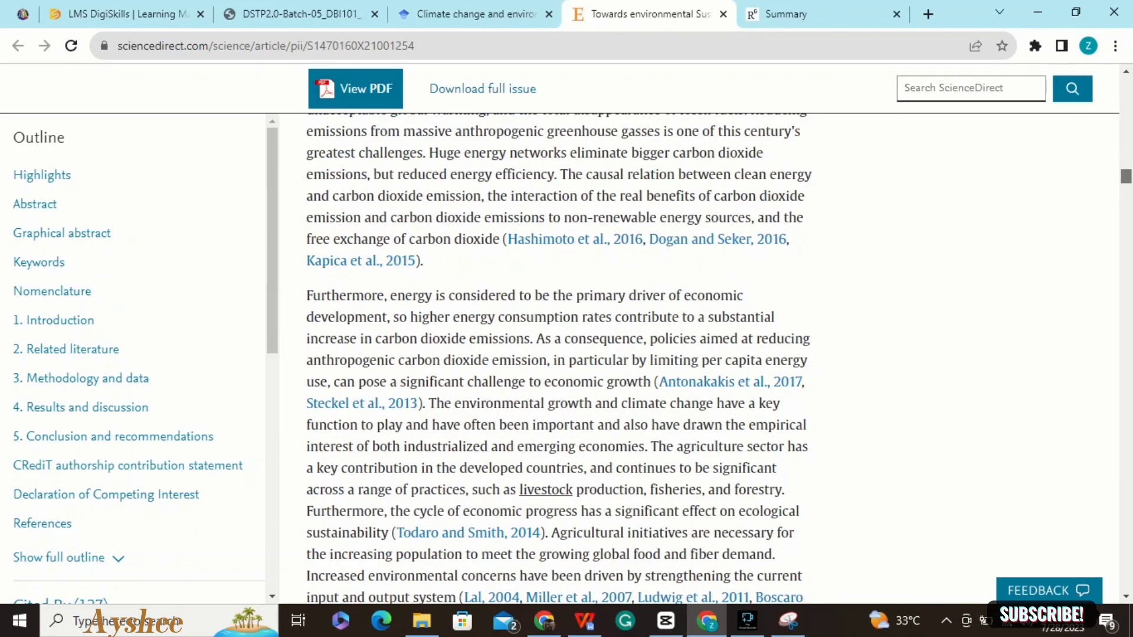
Step: Read on through the article's Related literature and Methodology sections to the equations under "Econometric model specification"
key(Down)
key(Down)
key(Down)
key(Down)
key(Down)
key(Down)
key(Down)
key(Down)
key(Down)
key(Down)
key(Down)
key(Down)
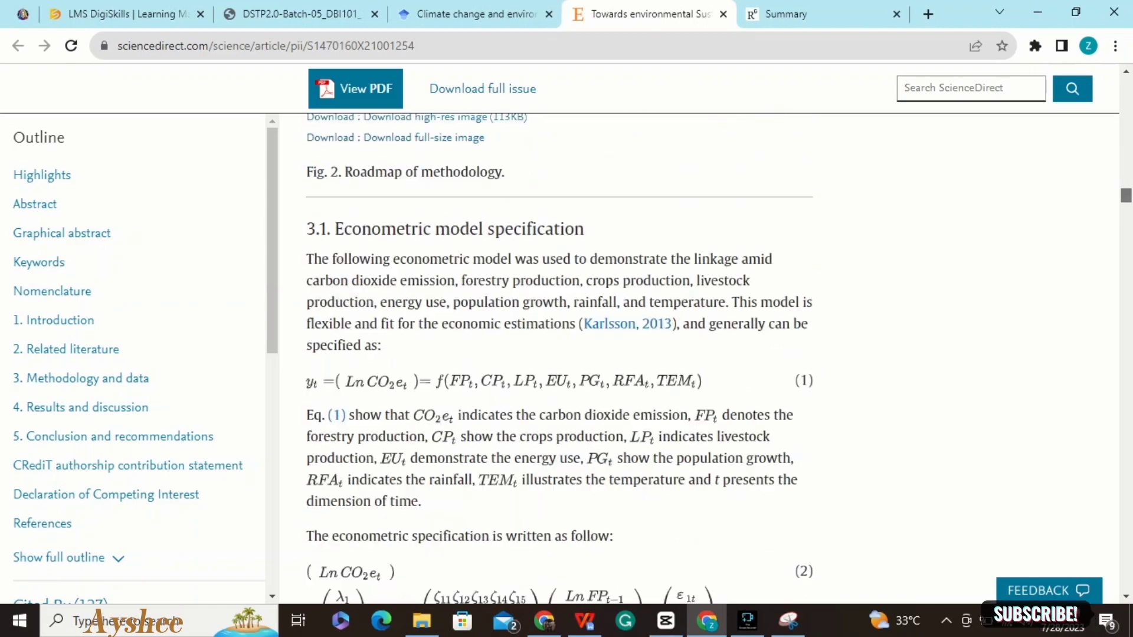
key(Down)
key(Down)
key(Down)
key(Down)
key(Down)
key(Down)
key(Down)
key(Down)
key(Down)
key(Down)
key(Down)
key(Down)
key(Down)
key(Down)
key(Down)
key(Down)
key(Down)
key(Down)
key(Down)
key(Down)
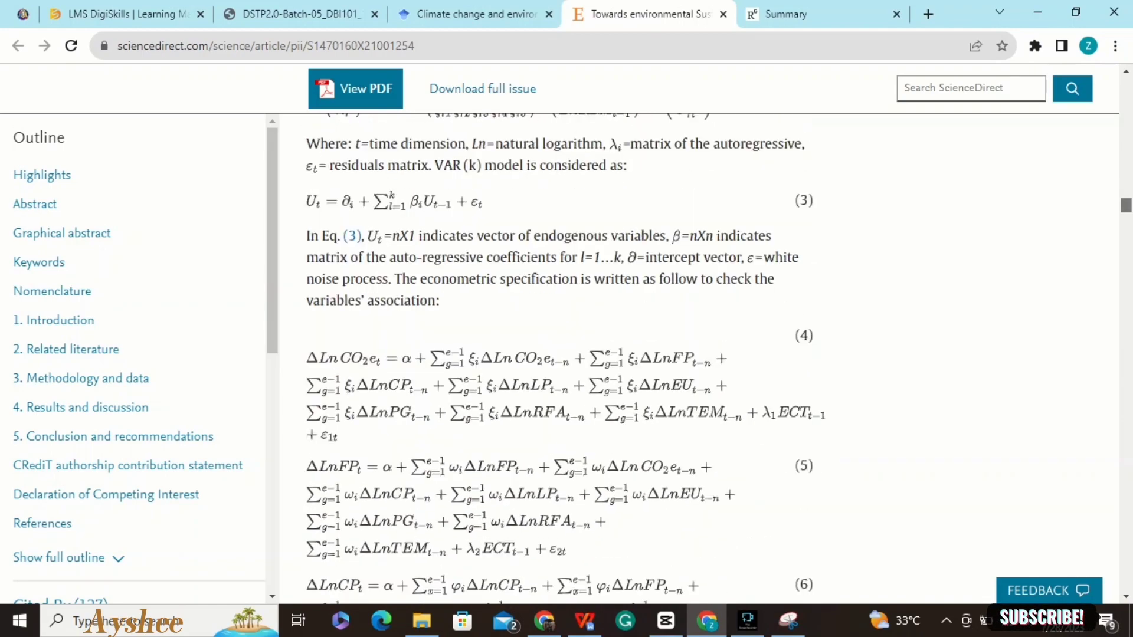
Step: Return to the Introduction's discussion of climate change mitigation and review the article again up to section 3.1
key(Down)
key(Down)
key(Down)
key(Down)
key(Down)
key(Down)
key(Down)
key(Down)
key(Down)
key(Down)
key(Down)
key(Down)
key(Down)
key(Down)
key(Down)
key(Down)
key(Down)
key(Down)
key(Down)
key(Down)
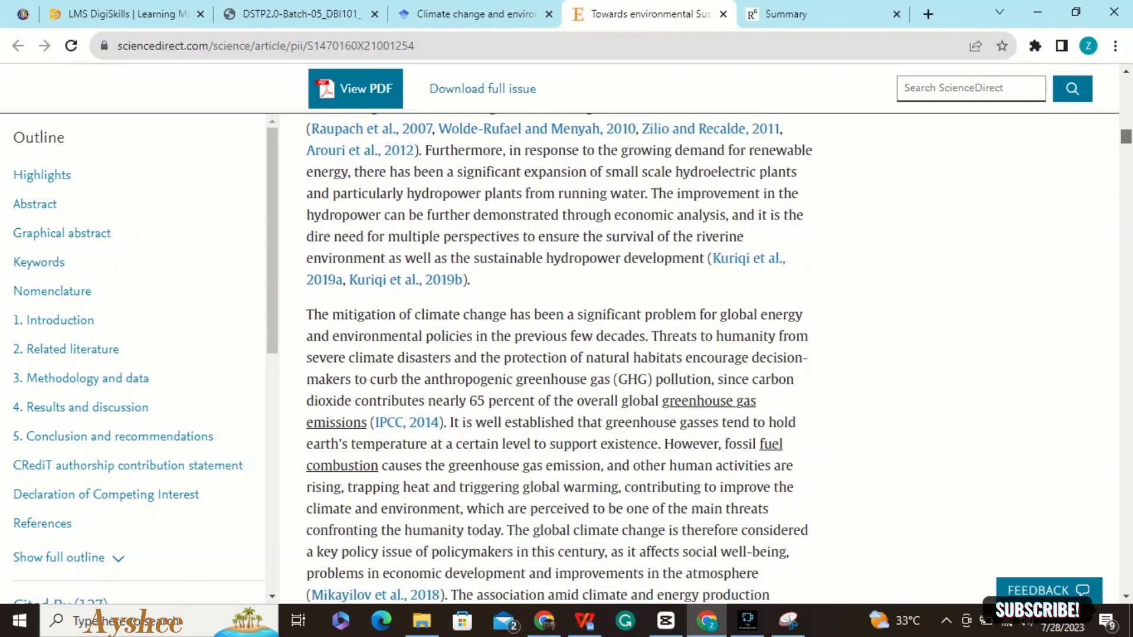
key(Down)
key(Down)
key(Down)
key(Down)
key(Down)
key(Down)
key(Down)
key(Down)
key(Down)
key(Down)
key(Down)
key(Down)
key(Down)
key(Down)
key(Down)
key(Down)
key(Down)
key(Down)
key(Down)
key(Down)
key(Down)
key(Down)
key(Down)
key(Down)
key(Down)
key(Down)
key(Down)
key(Down)
key(Down)
key(Down)
key(Down)
key(Down)
key(Down)
key(Down)
key(Down)
key(Down)
key(Down)
key(Down)
key(Down)
key(Down)
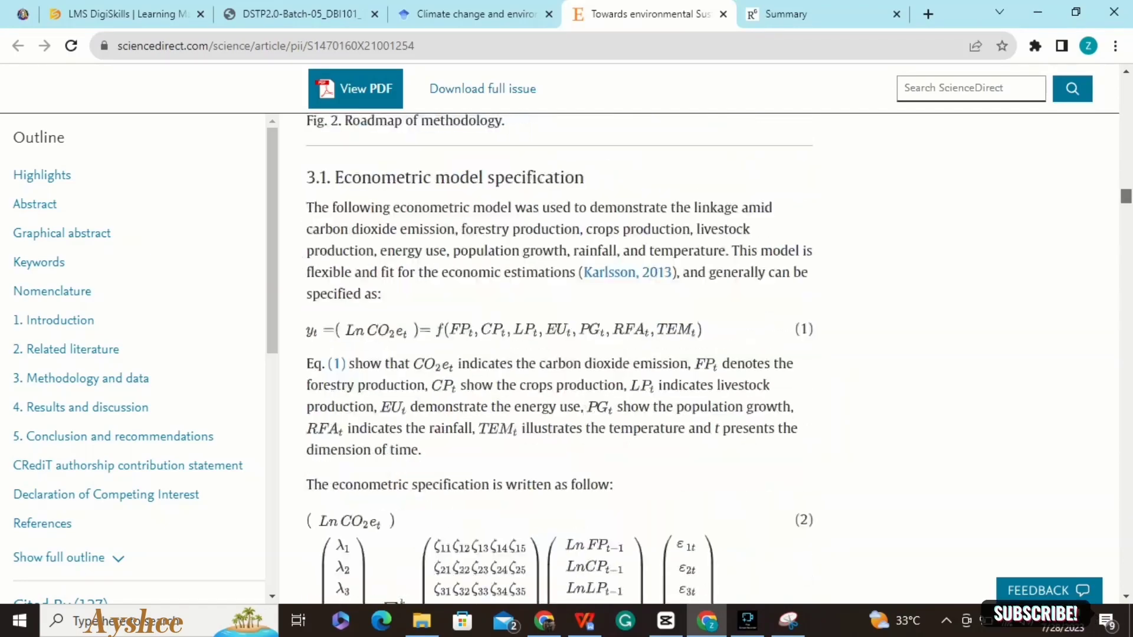
Step: Examine the rest of the methodology and the results, including the Fig. 3 and Fig. 4 discussion and the variance decomposition tables
key(Down)
key(Down)
key(Down)
key(Down)
key(Down)
key(Down)
key(Down)
key(Down)
key(Down)
key(Down)
key(Down)
key(Down)
key(Down)
key(Down)
key(Down)
key(Down)
key(Down)
key(Down)
key(Down)
key(Down)
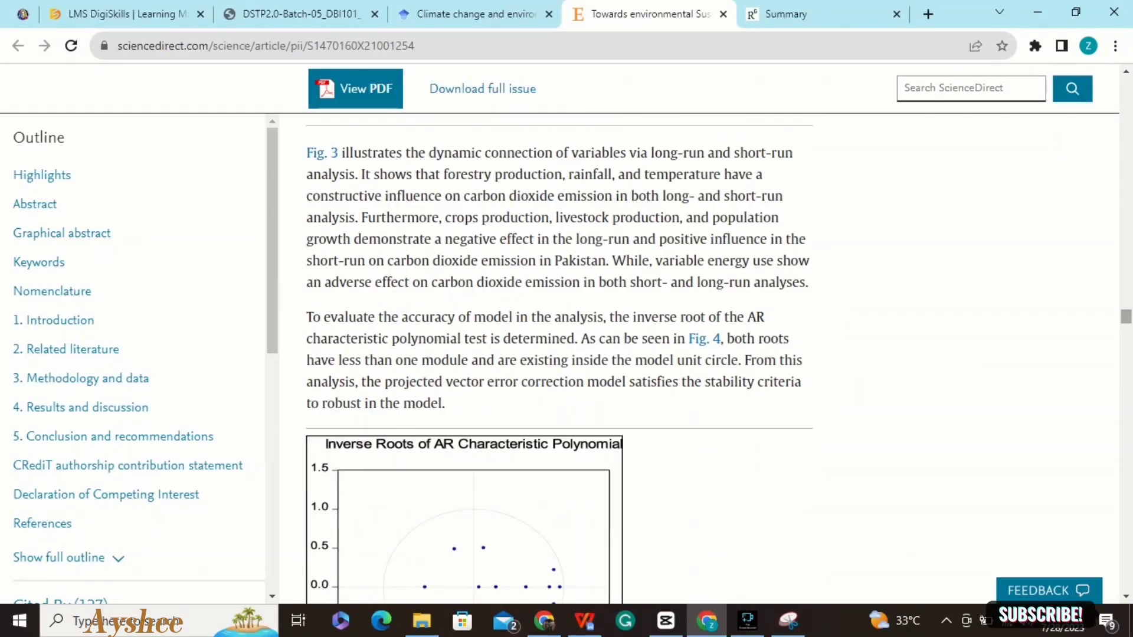
key(Down)
key(Down)
key(Down)
key(Down)
key(Down)
key(Down)
key(Down)
key(Down)
key(Down)
key(Down)
key(Down)
key(Down)
key(Down)
key(Down)
key(Down)
key(Down)
key(Down)
key(Down)
key(Down)
key(Down)
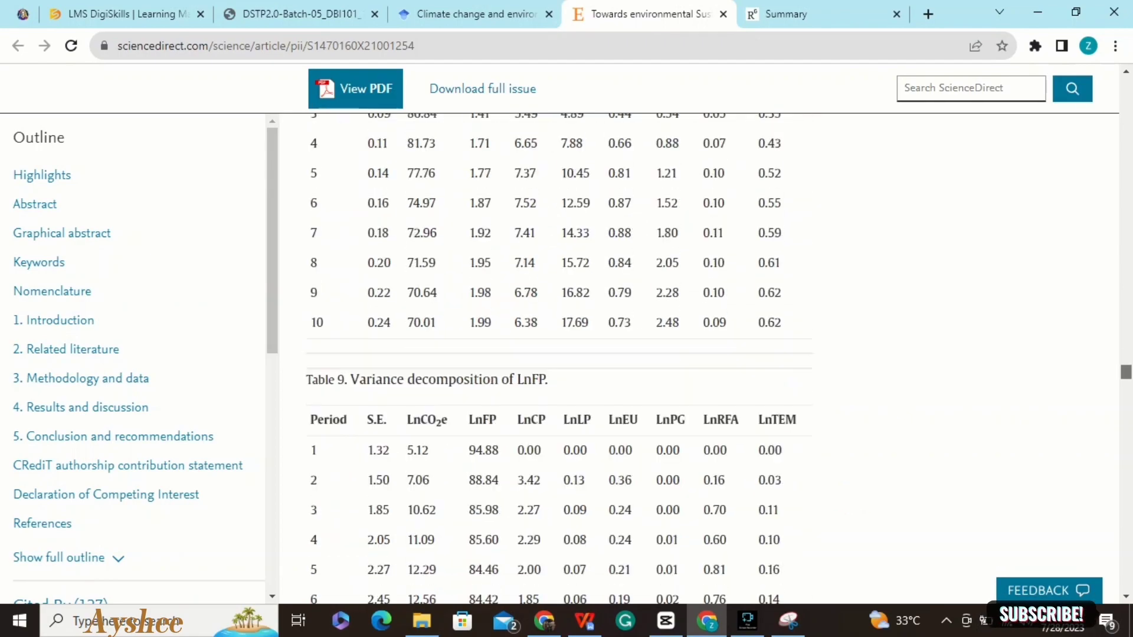
Step: Look through the remaining variance decomposition tables and read the conclusions and recommendations on carbon dioxide emission in Pakistan
key(Down)
key(Down)
key(Down)
key(Down)
key(Down)
key(Down)
key(Down)
key(Down)
key(Down)
key(Down)
key(Down)
key(Down)
key(Down)
key(Down)
key(Down)
key(Down)
key(Down)
key(Down)
key(Down)
key(Down)
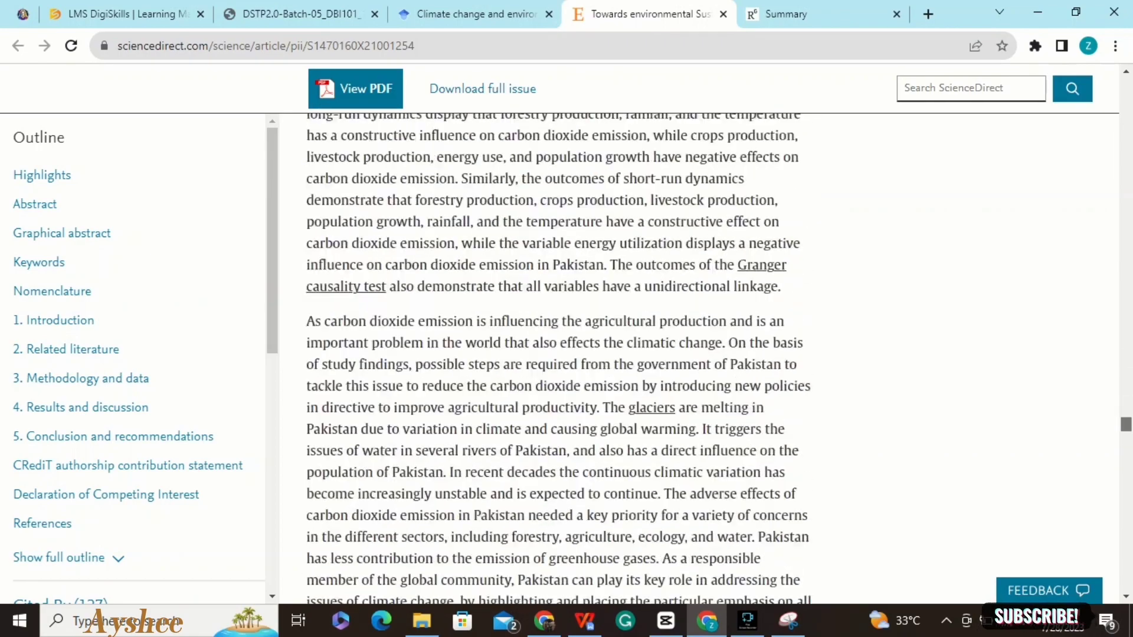
Step: Look through the rest of the article's conclusions, its reference list and the citing articles down to the end of the page
key(Down)
key(Down)
key(Down)
key(Down)
key(Down)
key(Down)
key(Down)
key(Down)
key(Down)
key(Down)
key(Down)
key(Down)
key(Down)
key(Down)
key(Down)
key(Down)
key(Down)
key(Down)
key(Down)
key(Down)
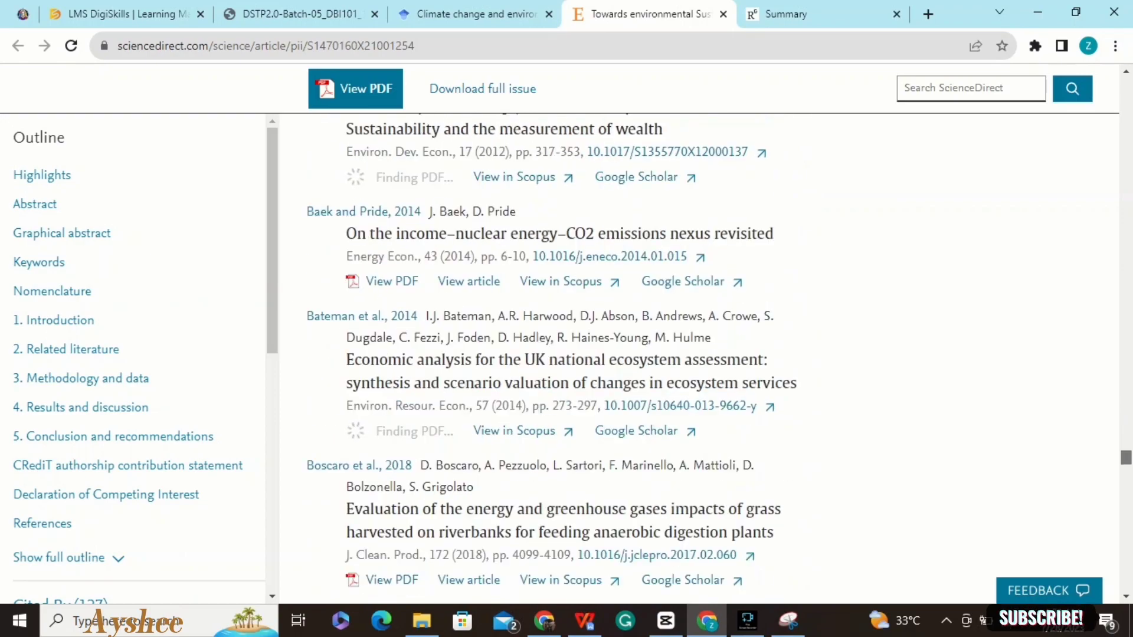
key(Down)
key(Down)
key(Down)
key(Down)
key(Down)
key(Down)
key(Down)
key(Down)
key(Down)
key(Down)
key(Down)
key(Down)
key(Down)
key(Down)
key(Down)
key(Down)
key(Down)
key(Down)
key(Down)
key(Down)
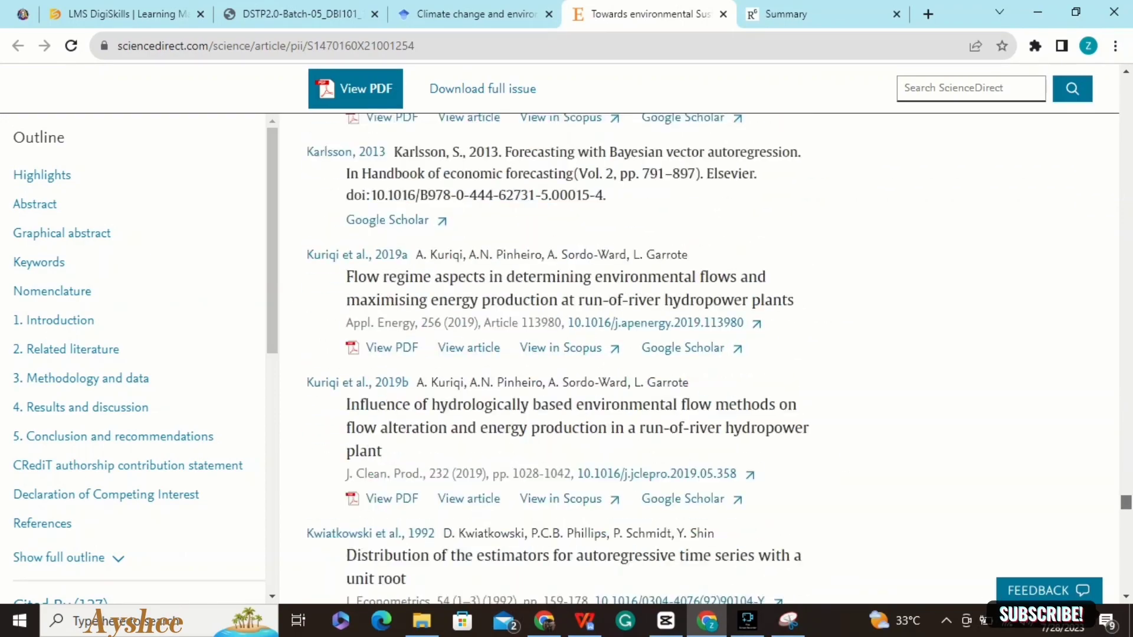
key(Down)
key(Down)
key(Down)
key(Down)
key(Down)
key(Down)
key(Down)
key(Down)
key(Down)
key(Down)
key(Down)
key(Down)
key(Down)
key(Down)
key(Down)
key(Down)
key(Down)
key(Down)
key(Down)
key(Down)
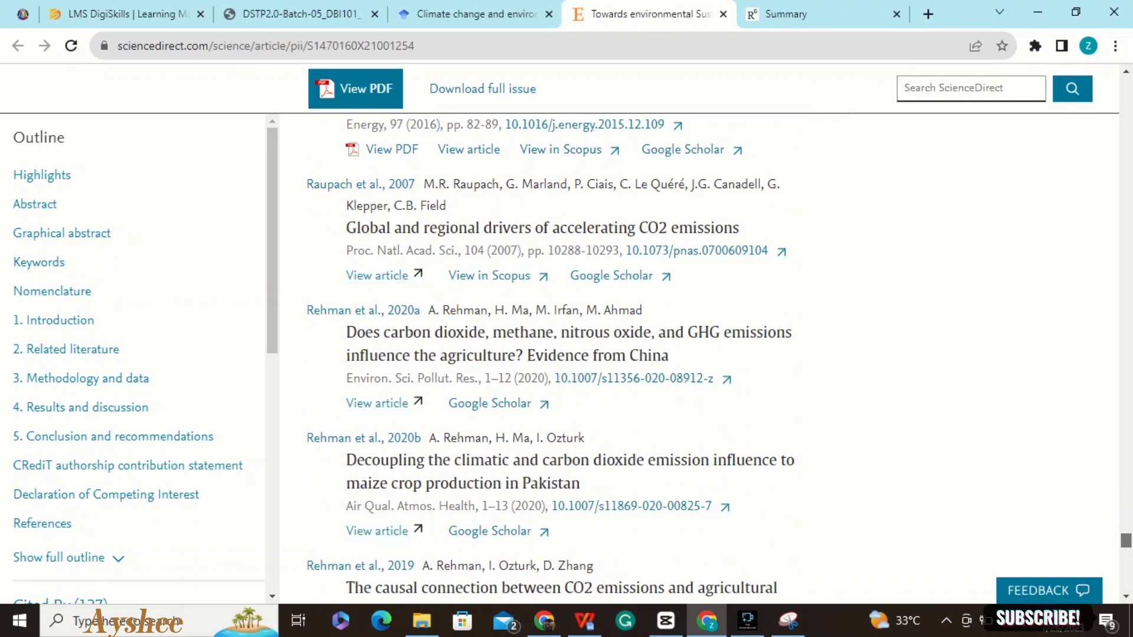
key(Down)
key(Down)
key(Down)
key(Down)
key(Down)
key(Down)
key(Down)
key(Down)
key(Down)
key(Down)
key(Down)
key(Down)
key(Down)
key(Down)
key(Down)
key(Down)
key(Down)
key(Down)
key(Down)
key(Down)
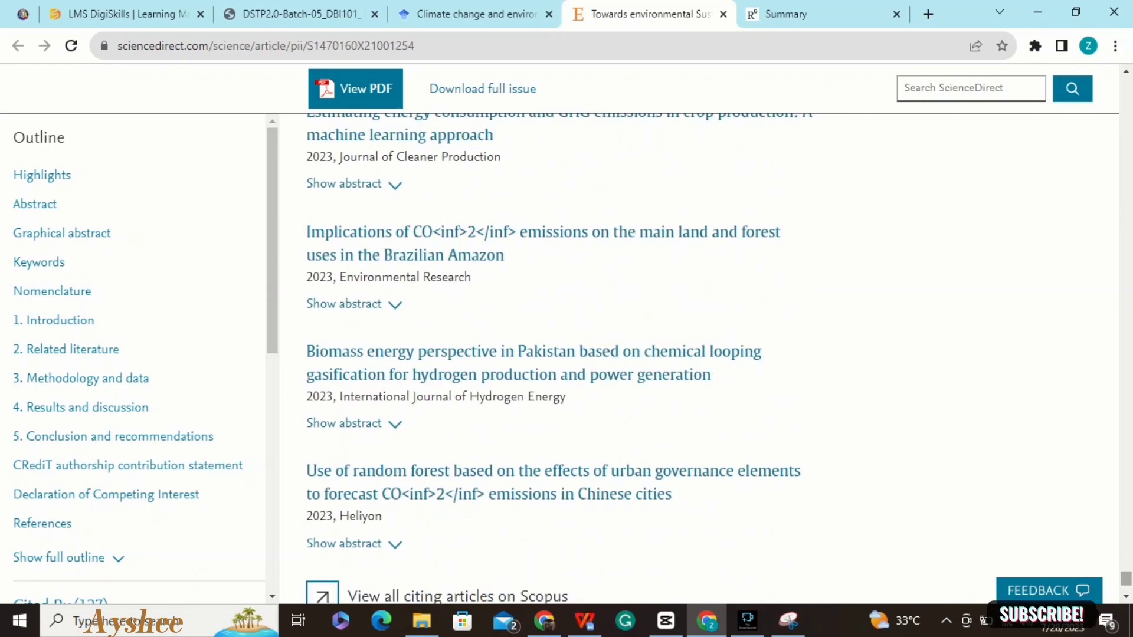
key(Down)
key(Down)
key(Down)
key(Down)
key(Down)
key(Down)
key(Down)
key(Down)
key(Down)
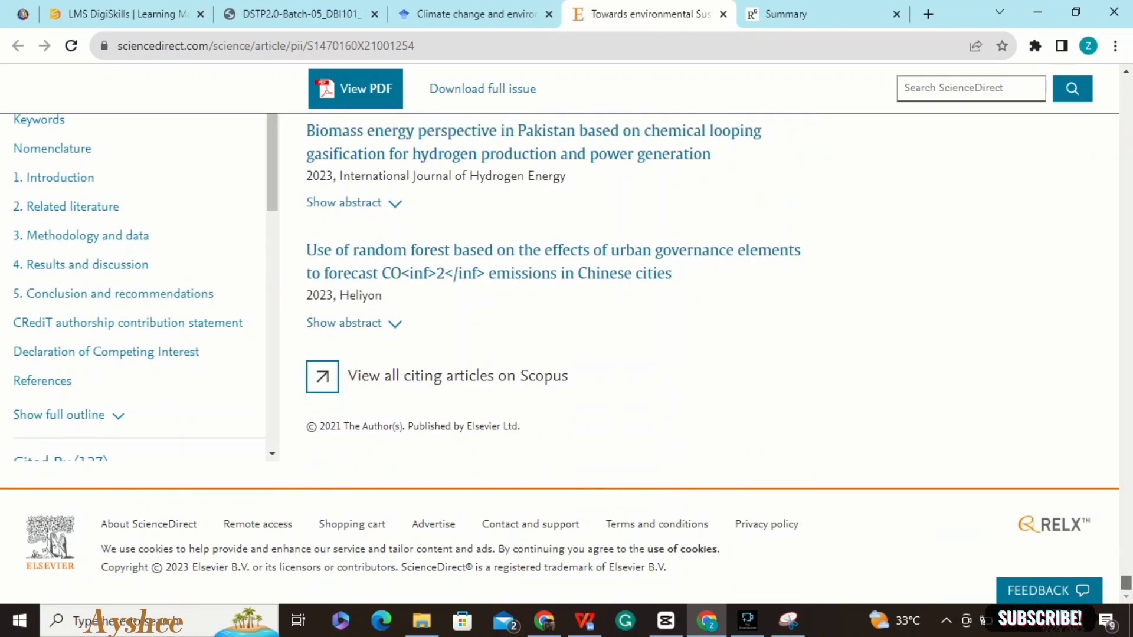
Step: Return to the start of the article and review its title, Highlights and Abstract
key(Home)
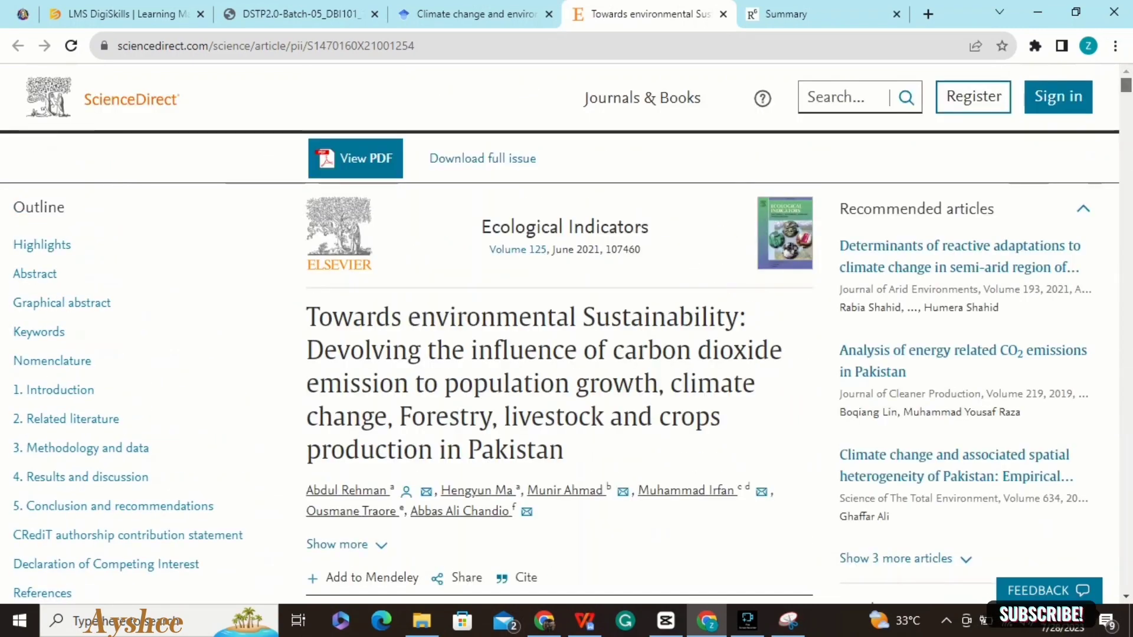
key(Page_Down)
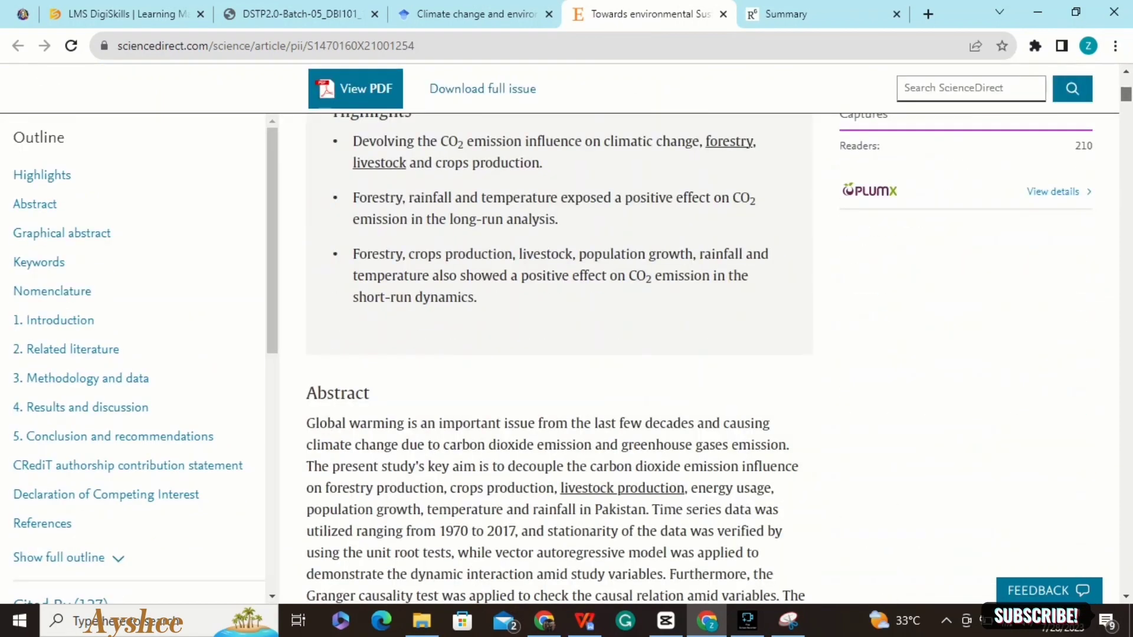
scroll(559, 359, down, 1)
scroll(559, 358, up, 5)
scroll(559, 359, down, 6)
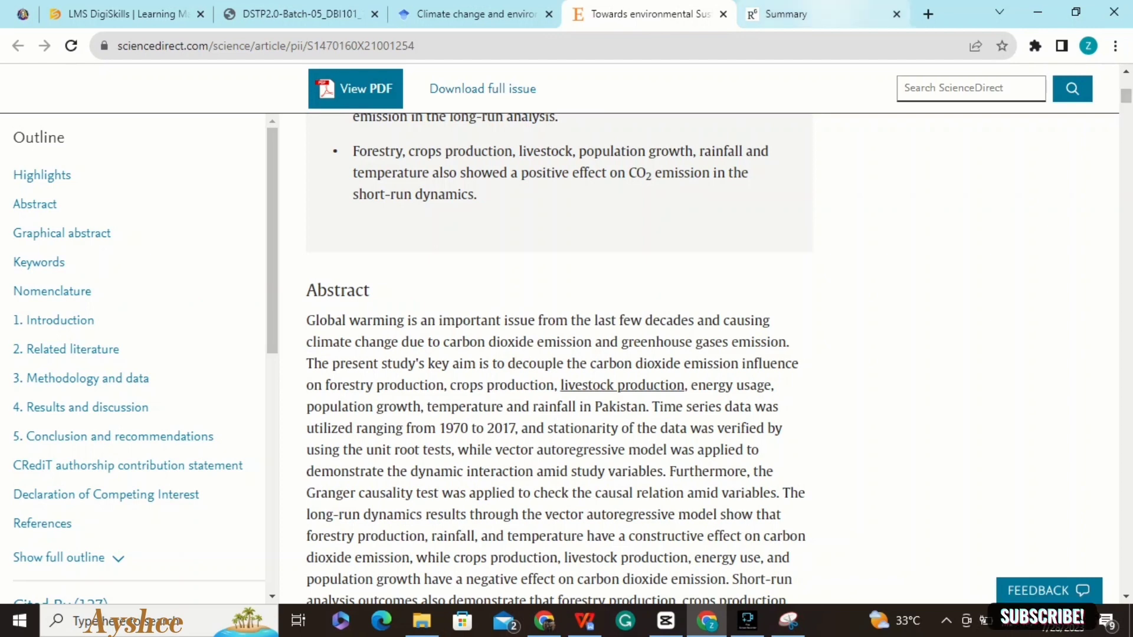
Step: Open the "Climate Change in Pakistan Focused on Sindh Province" PDF and look through its opening pages, table of contents, Executive Summary and Introduction
click(785, 14)
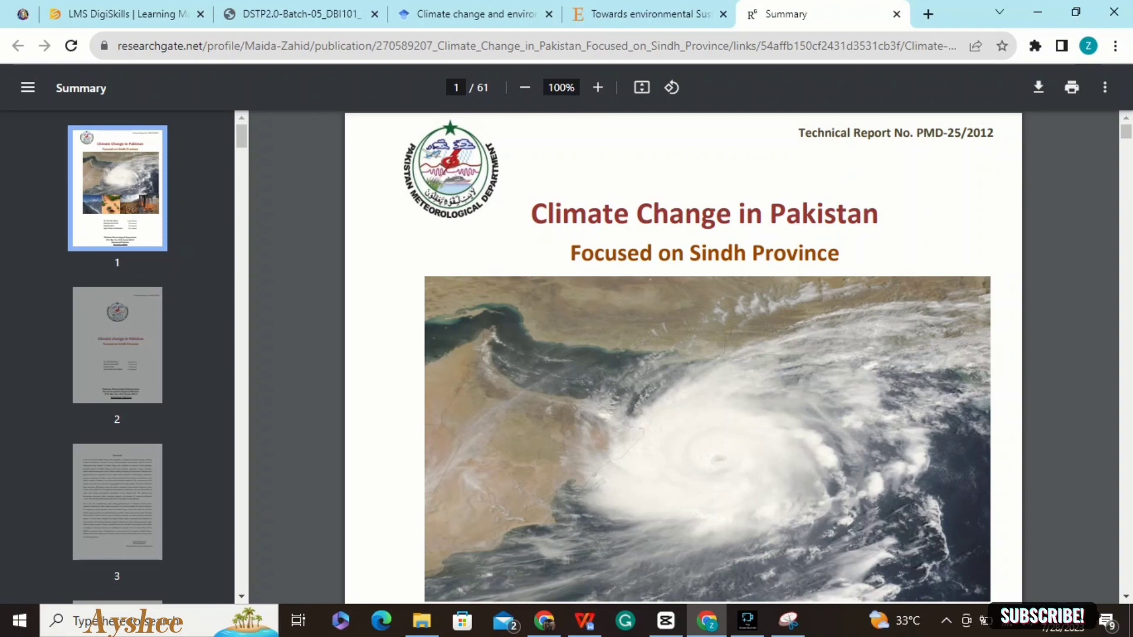
scroll(683, 357, down, 7)
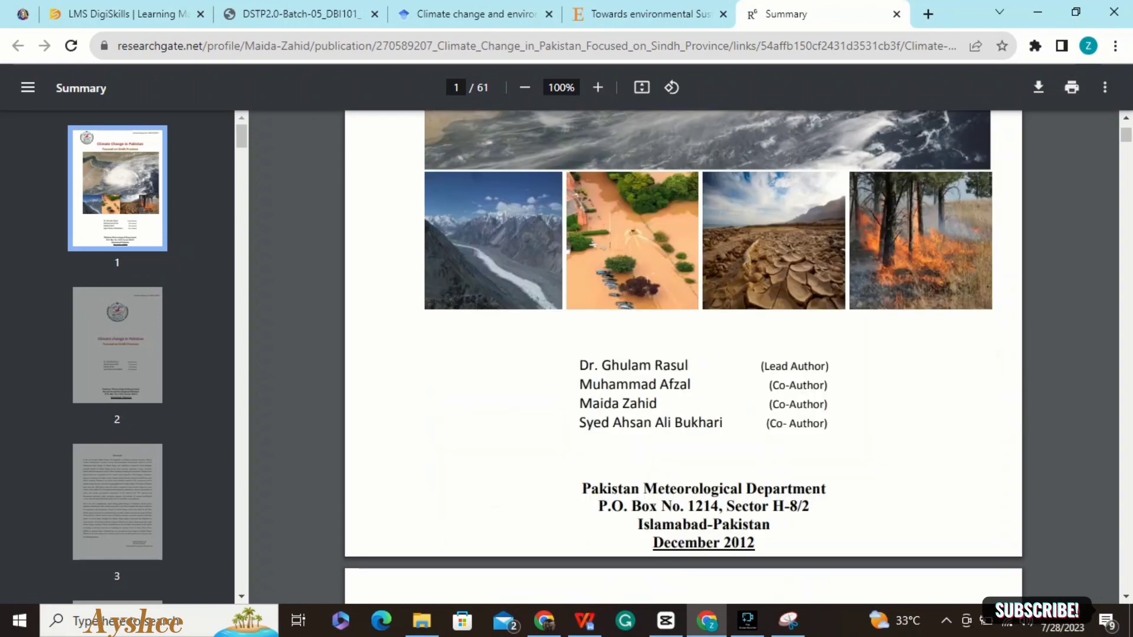
scroll(683, 357, down, 7)
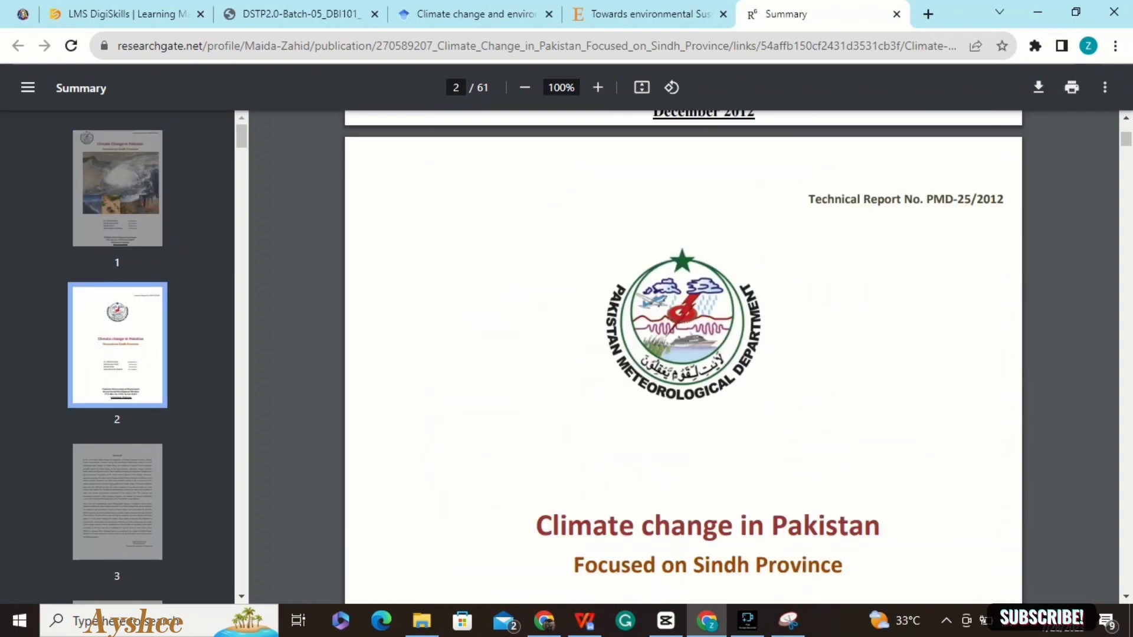
scroll(684, 357, down, 15)
scroll(684, 357, down, 7)
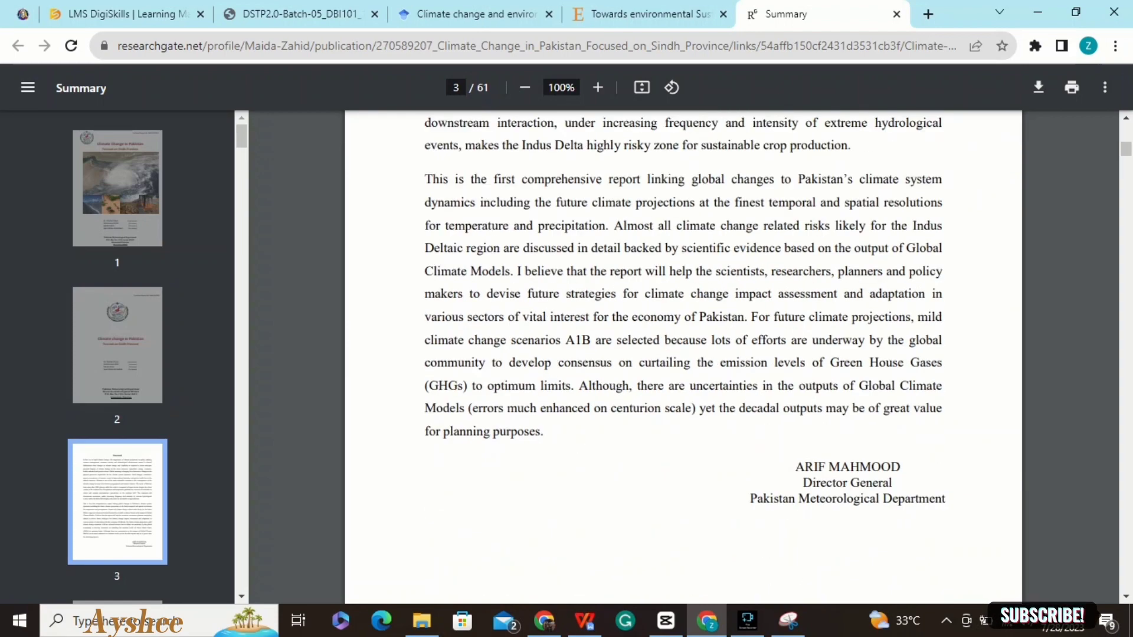
scroll(683, 357, down, 20)
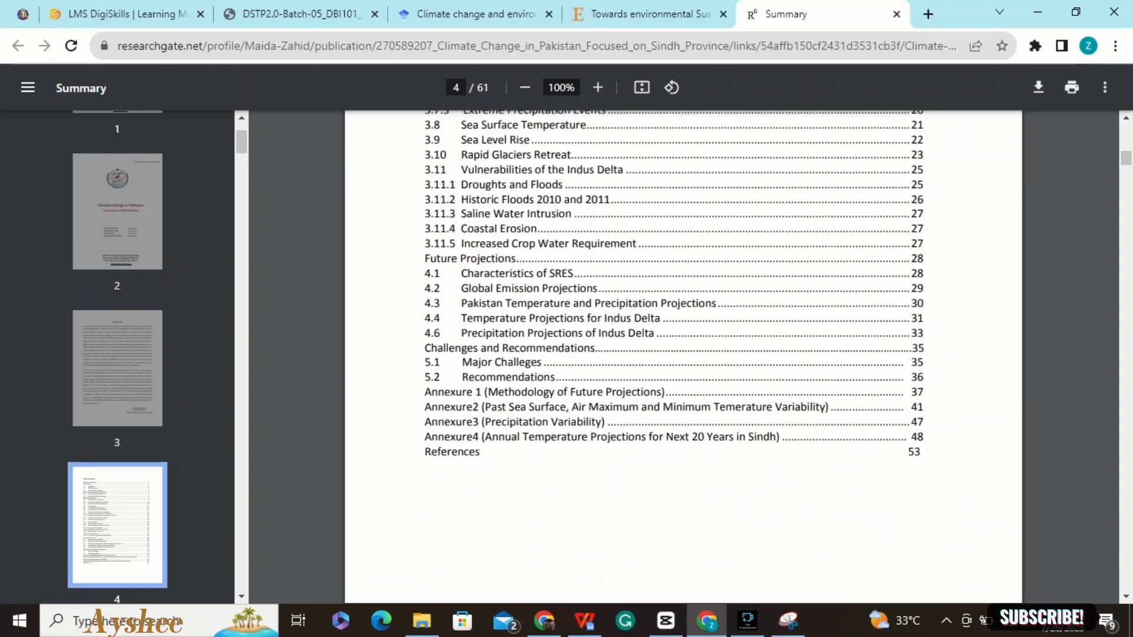
scroll(683, 357, down, 15)
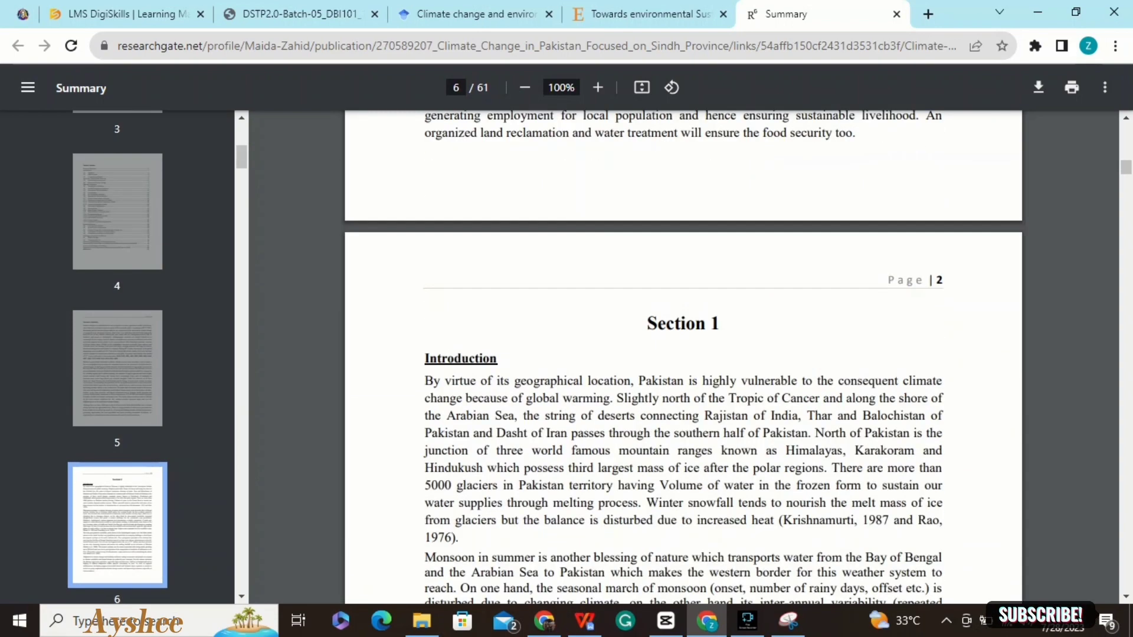
scroll(684, 357, up, 15)
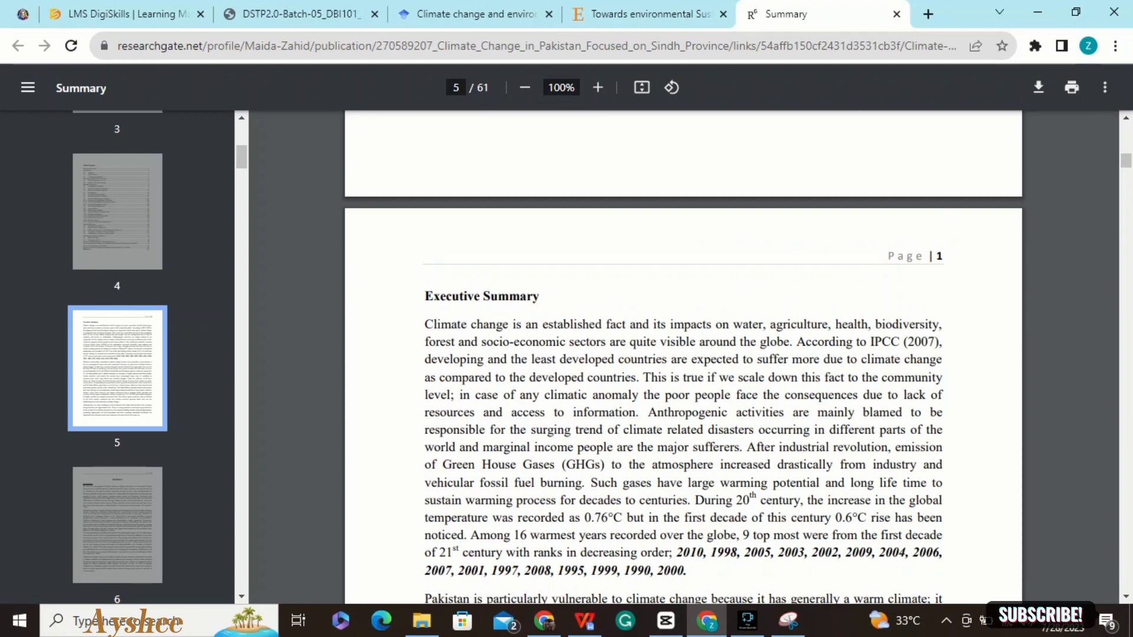
Step: Go back to the ScienceDirect "Towards environmental Sustainability" article and reduce the page zoom to below 75%
key(ctrl+Page_Up)
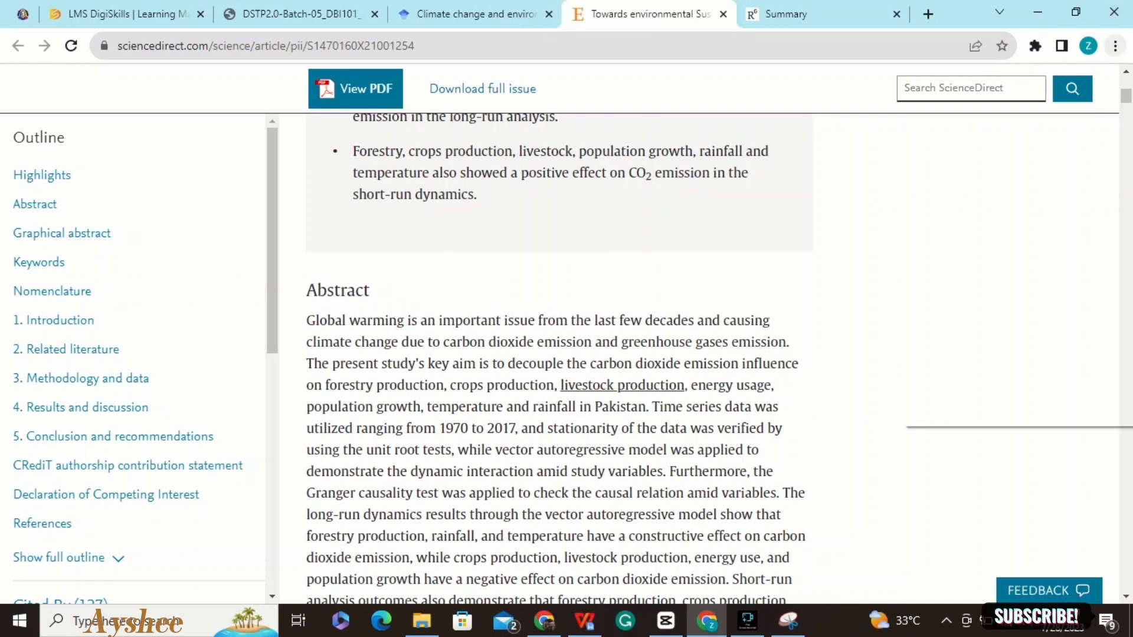
click(1115, 46)
click(1003, 238)
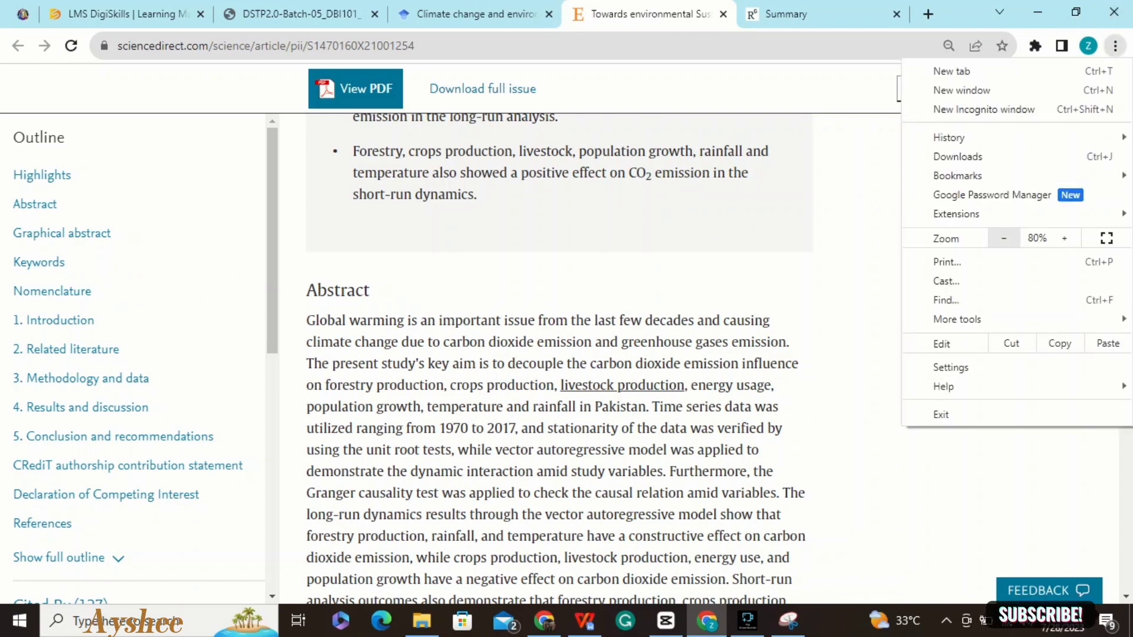
click(1004, 238)
click(1004, 238)
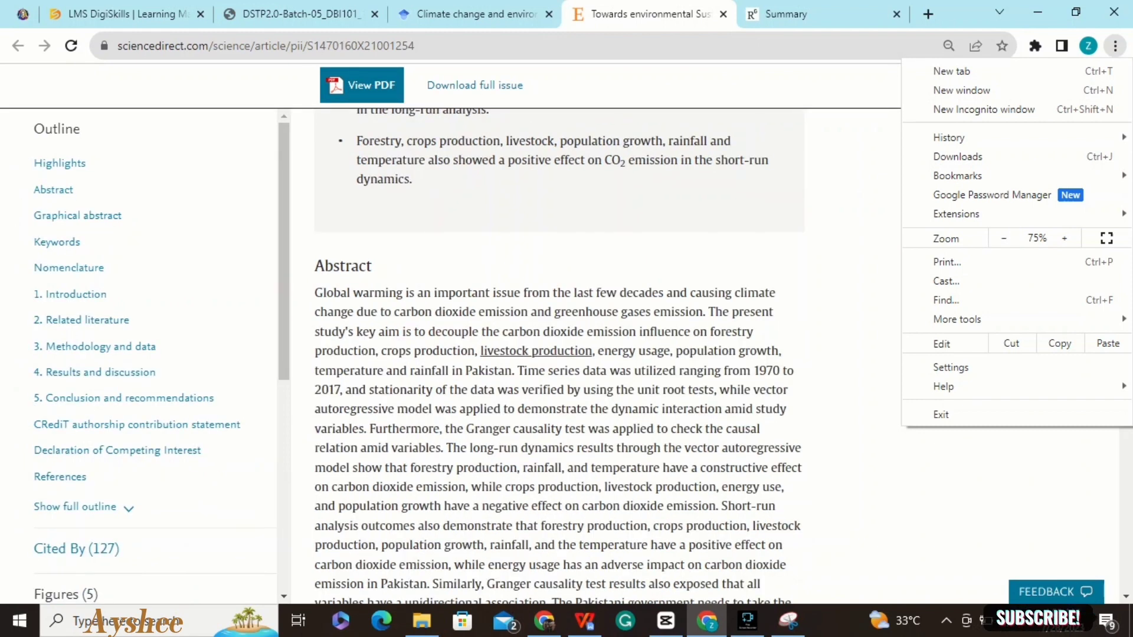
key(Escape)
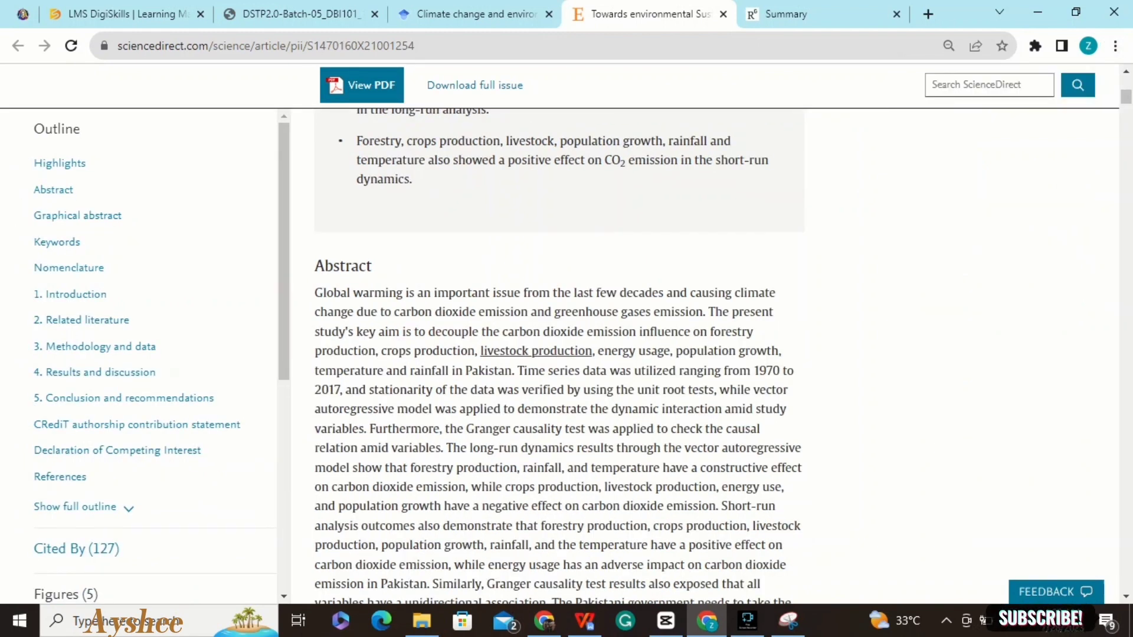
Step: Expand the article's full outline and go to section "5. Conclusion and recommendations"
scroll(225, 354, down, 4)
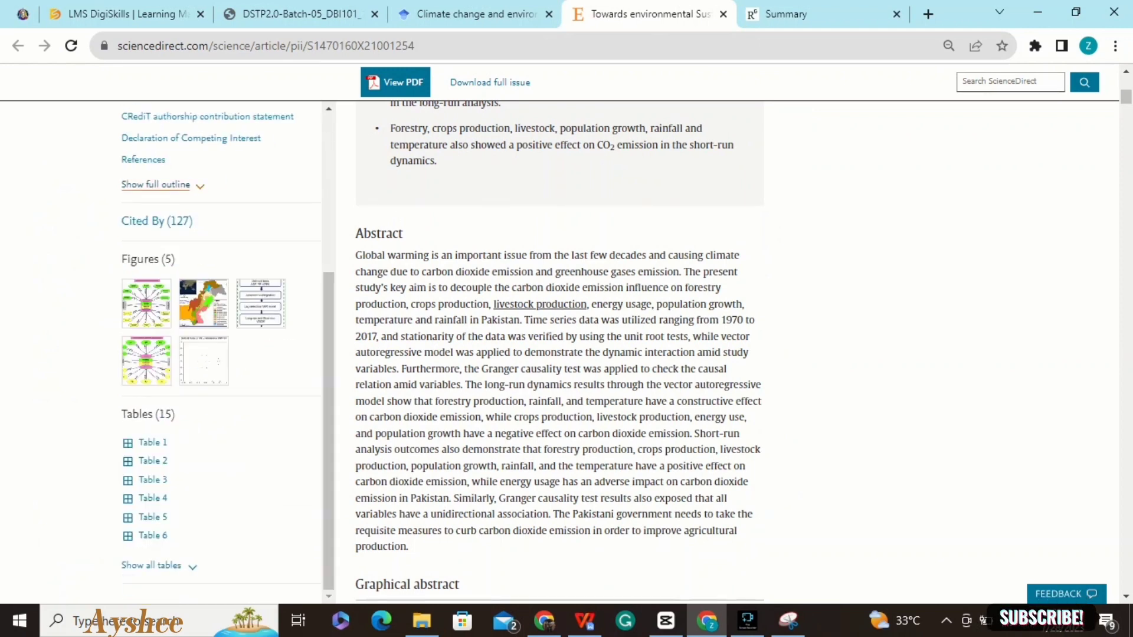
click(156, 185)
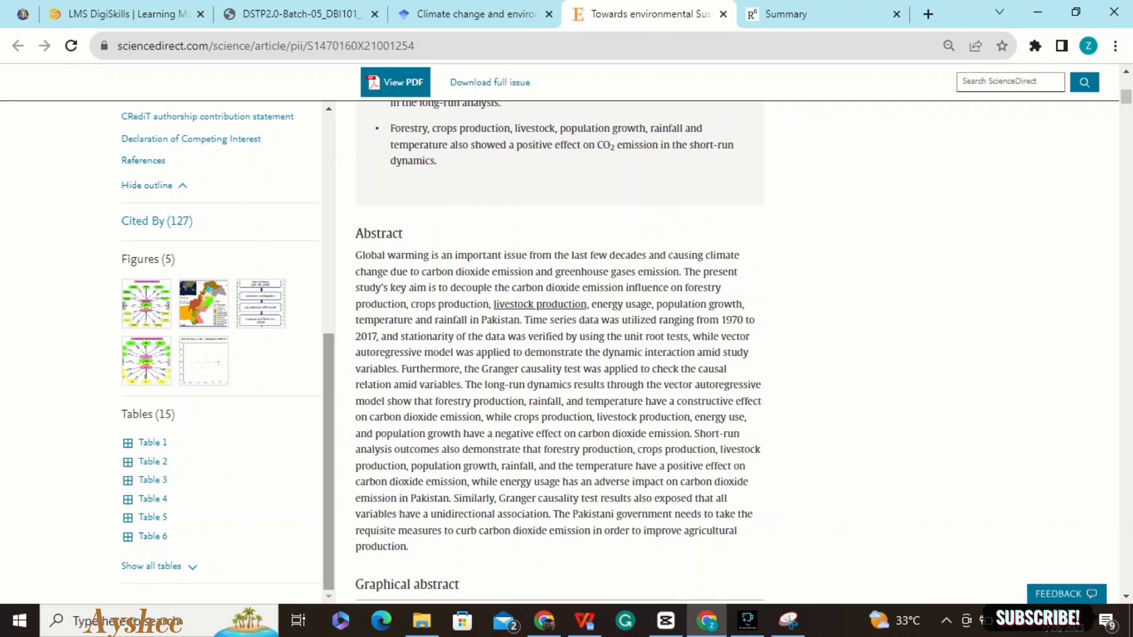
scroll(221, 354, up, 3)
scroll(221, 354, up, 4)
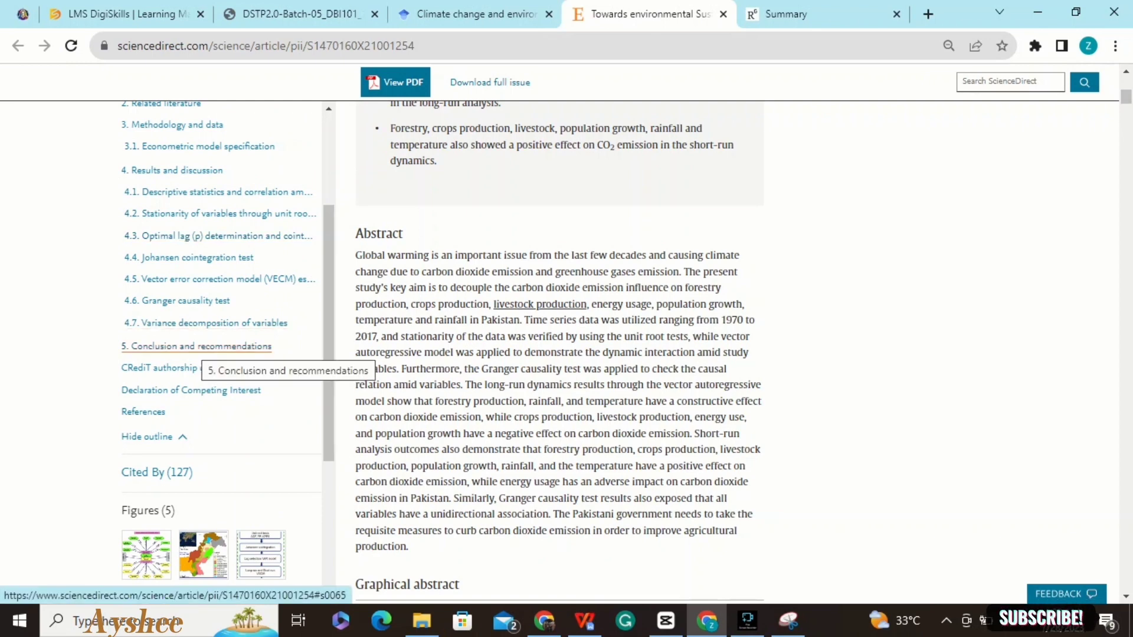
click(195, 347)
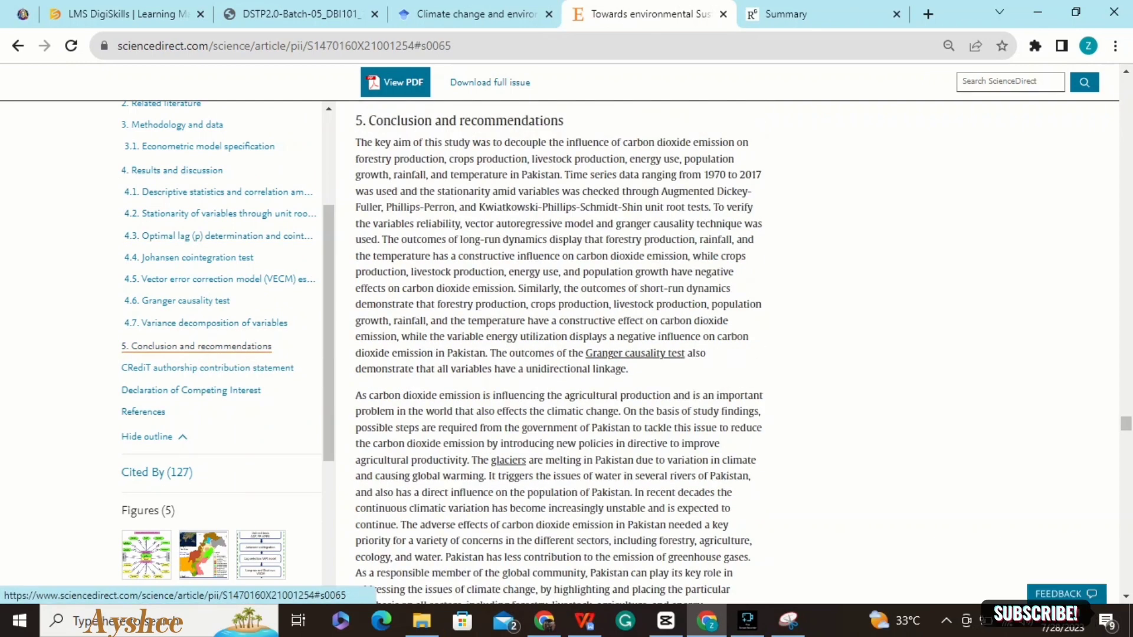
Step: Go to the article's Highlights through the outline, and on up to the page's beginning with the title and outline in view
scroll(195, 346, down, 1)
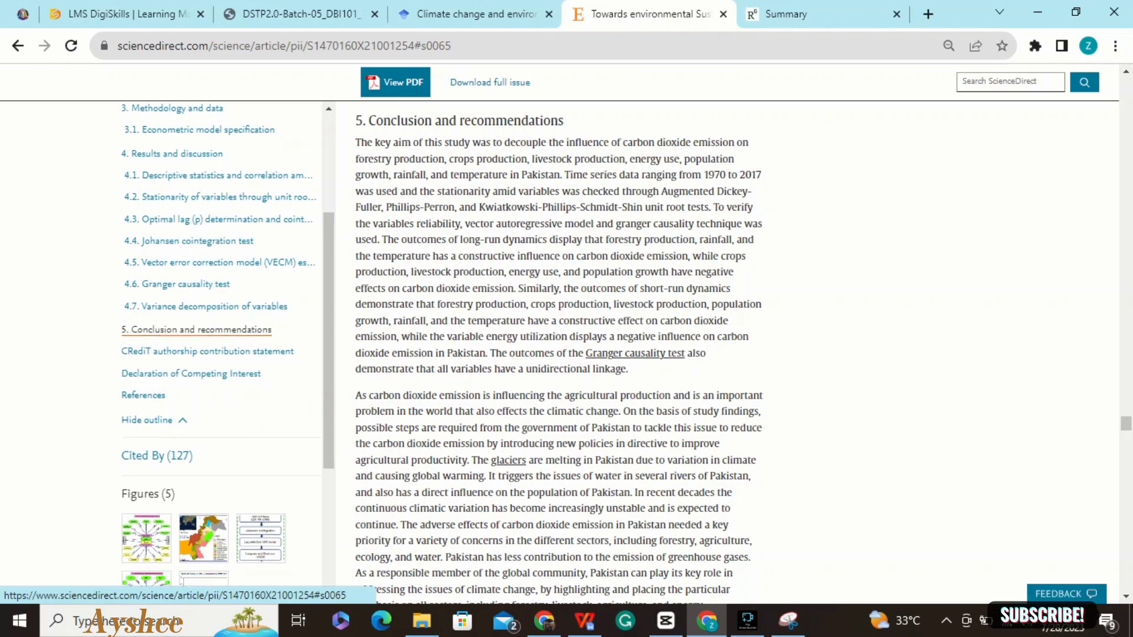
scroll(195, 346, up, 3)
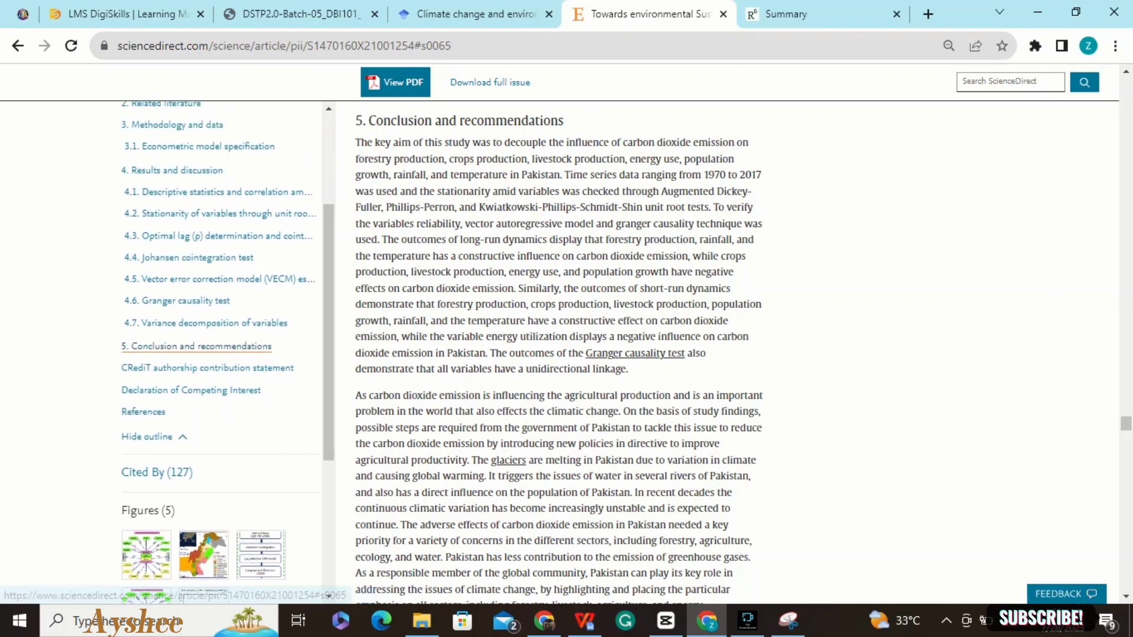
scroll(195, 348, up, 1)
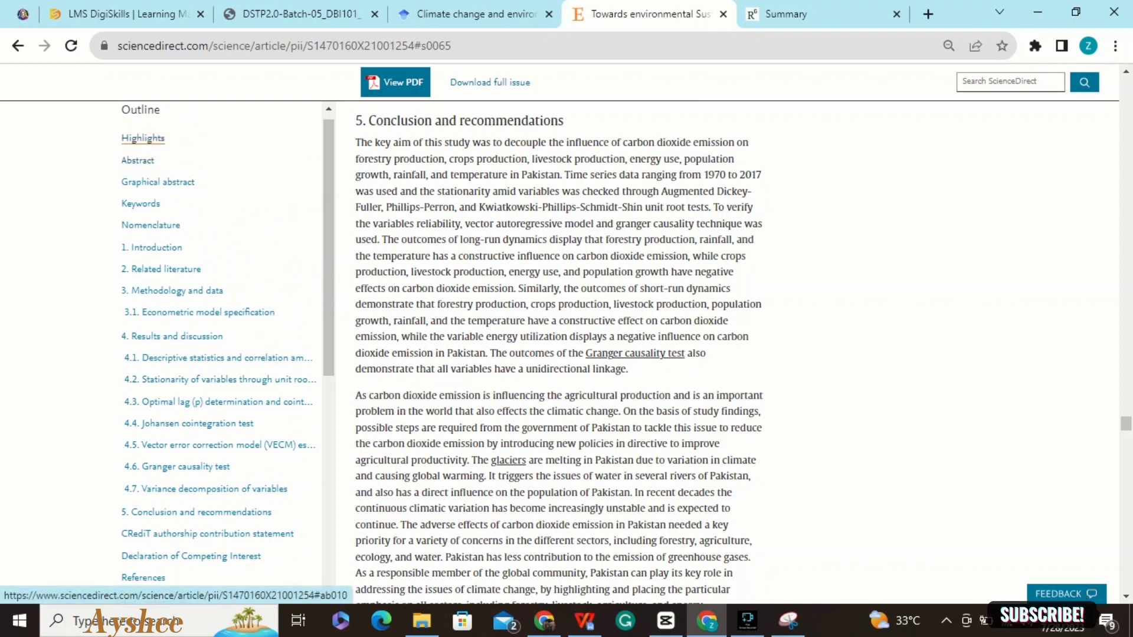
click(143, 139)
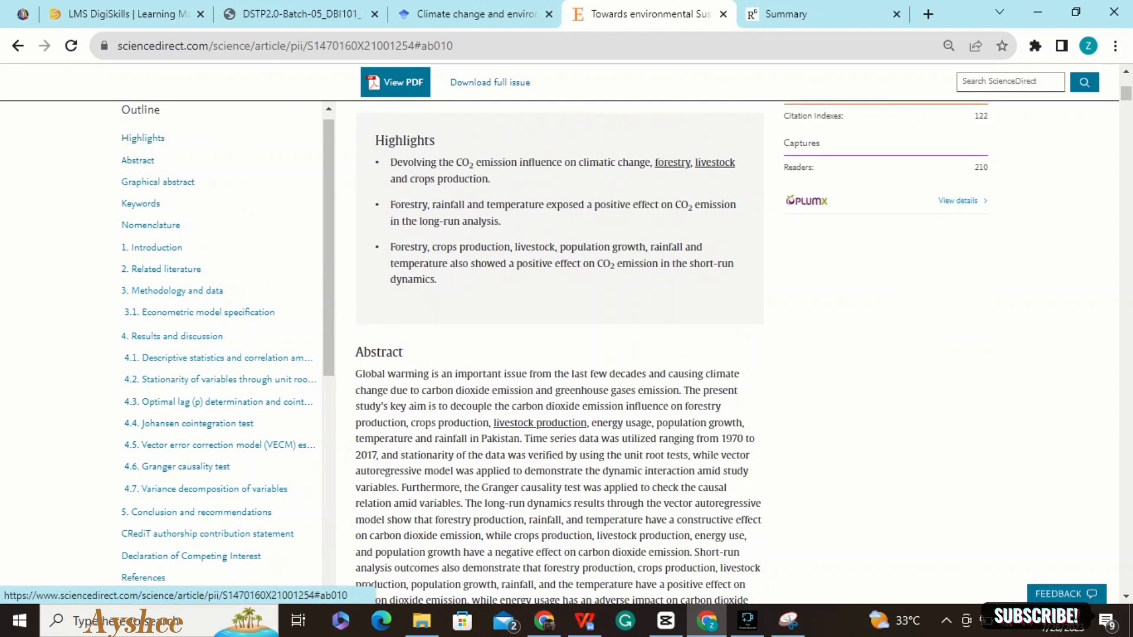
drag(1126, 93, 1126, 85)
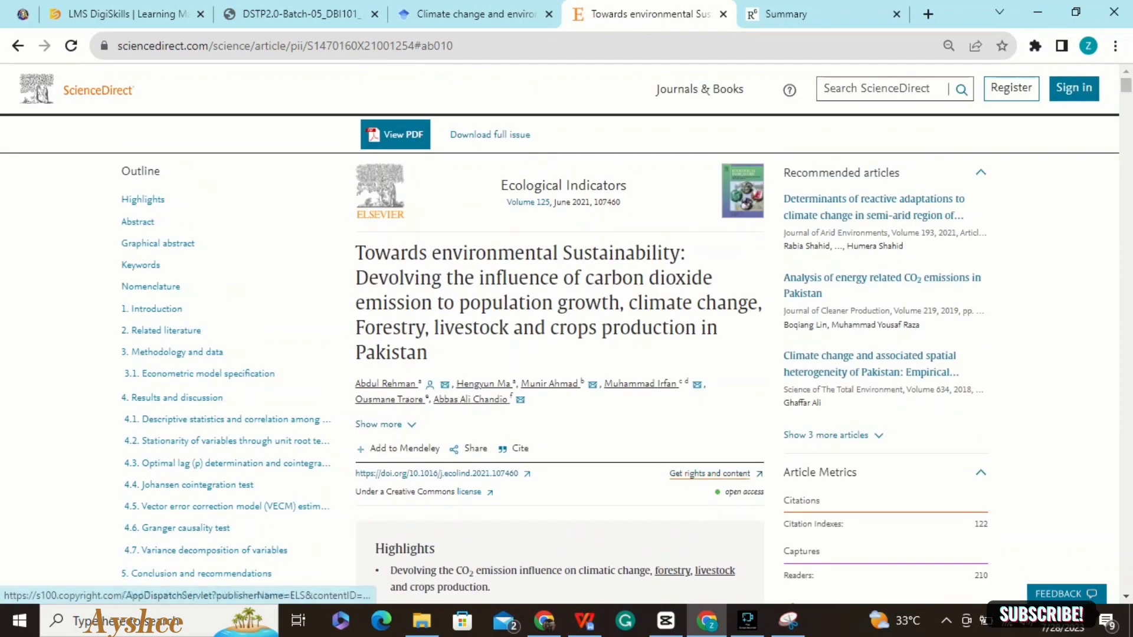
Step: Capture a new Snipping Tool screenshot of the ScienceDirect article page, including its header, outline, title and recommended articles
click(789, 620)
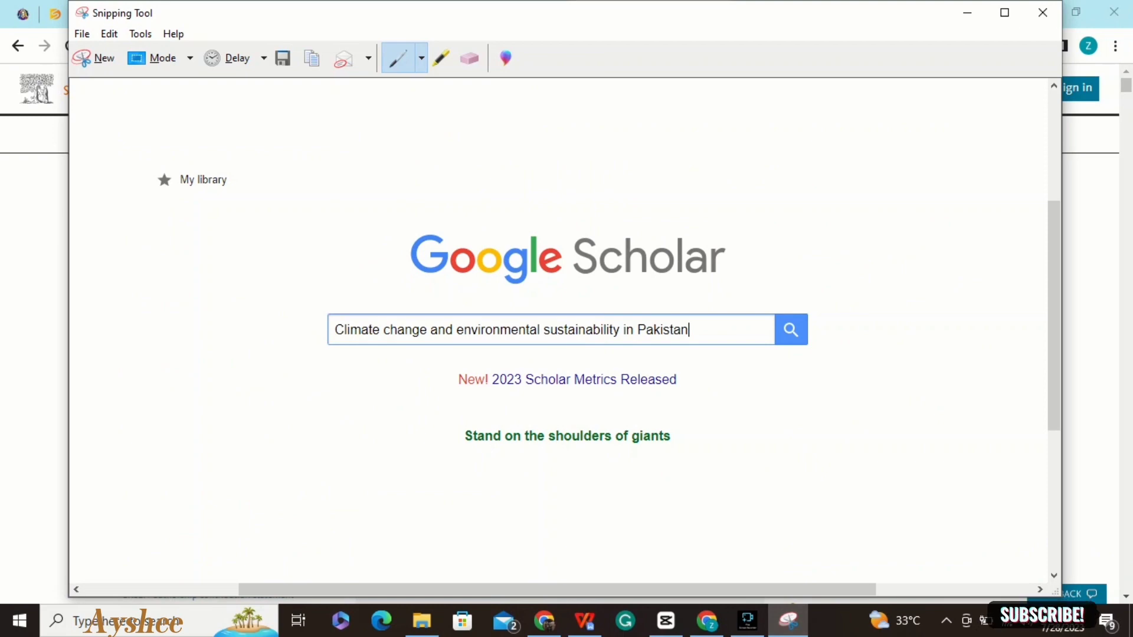
click(95, 57)
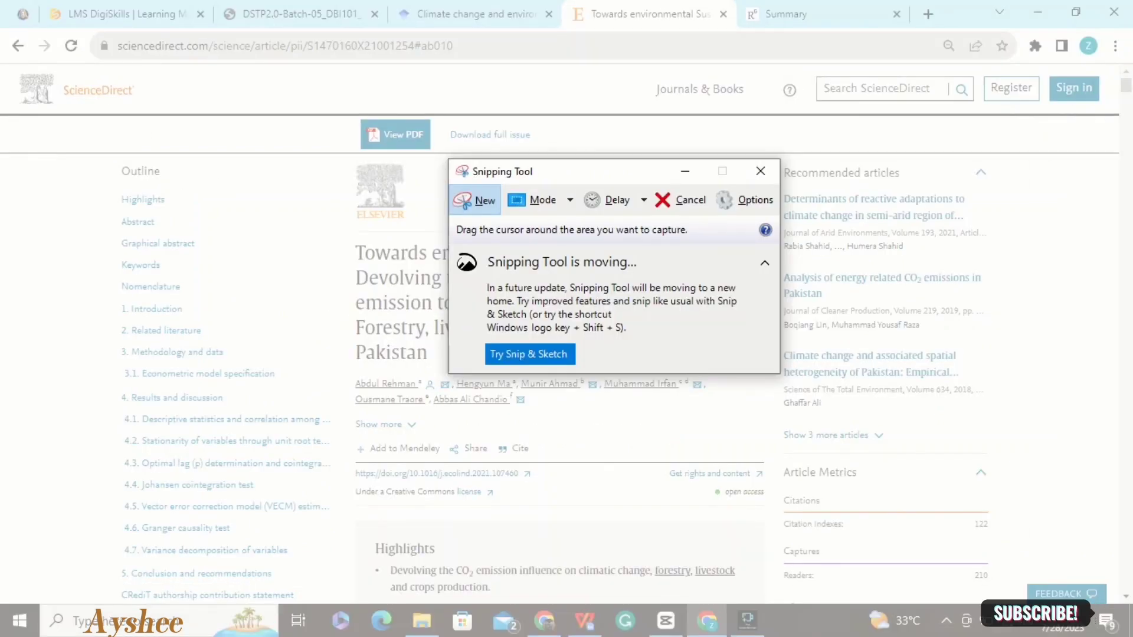
drag(16, 59, 1076, 605)
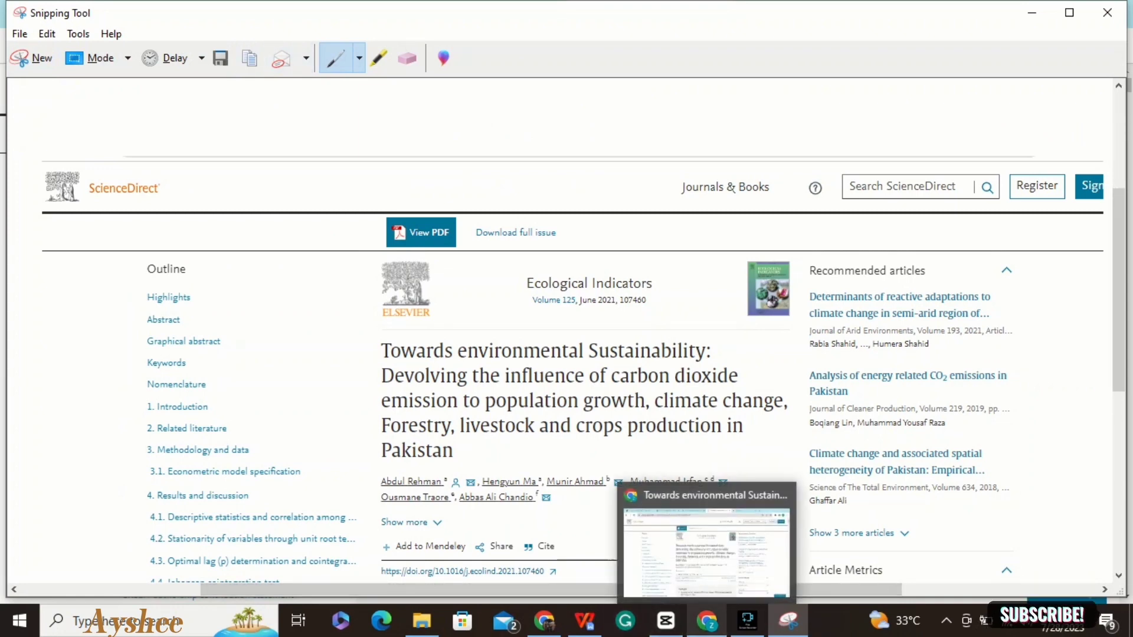
Step: Switch to Data ANALYTICS1.docx in WPS Office and paste the article screenshot two lines below the Google Scholar picture under task 1
mouse_move(748, 621)
click(584, 621)
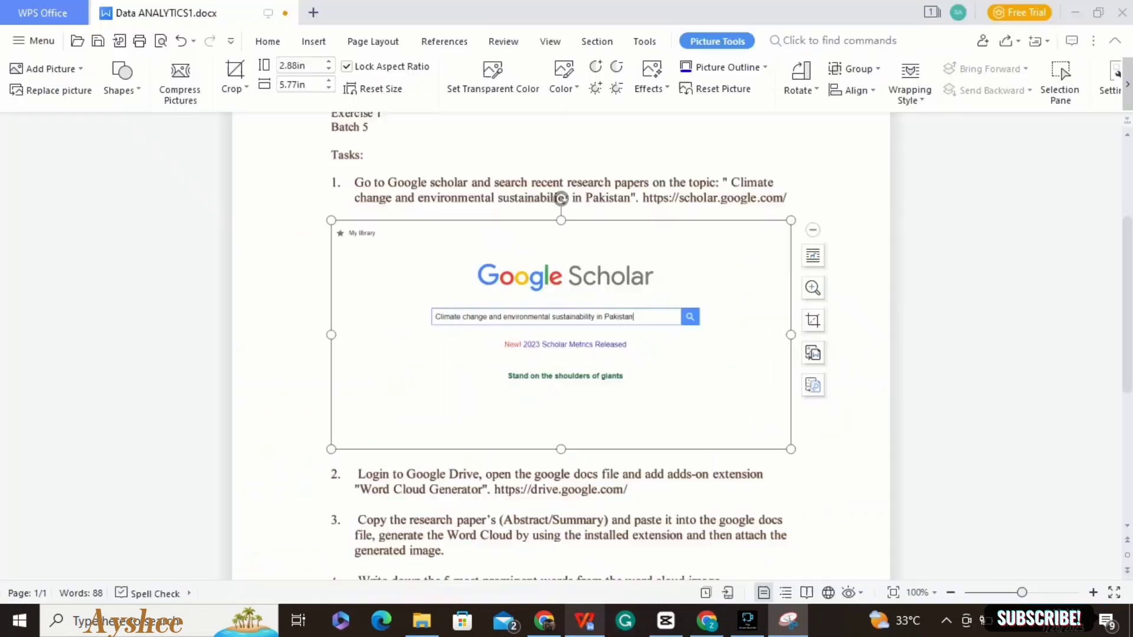
click(791, 574)
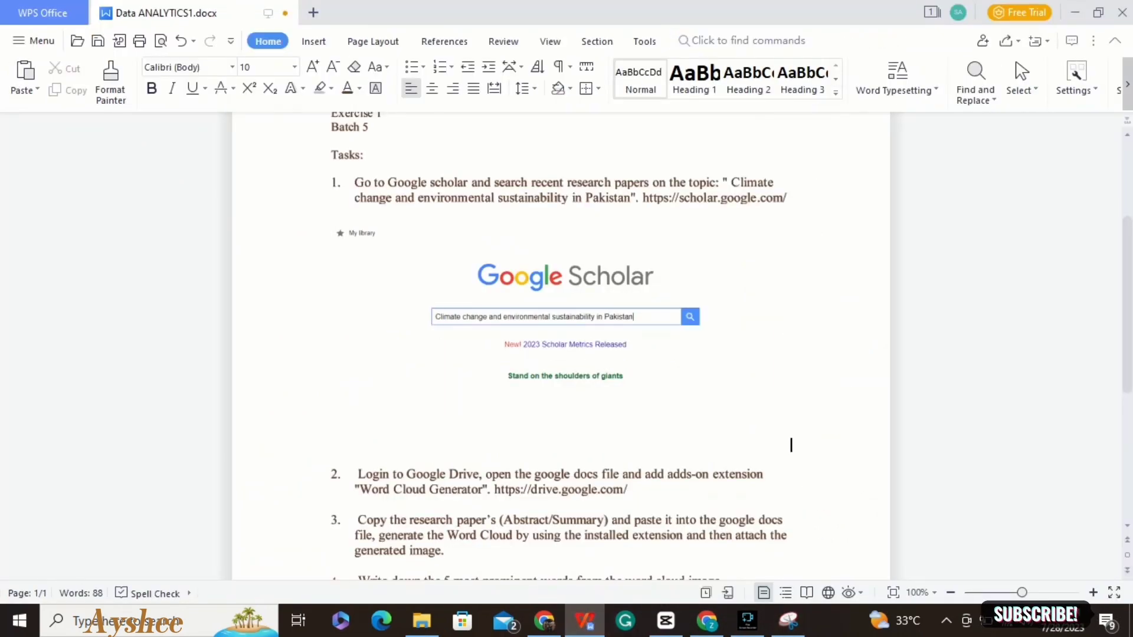
key(Return)
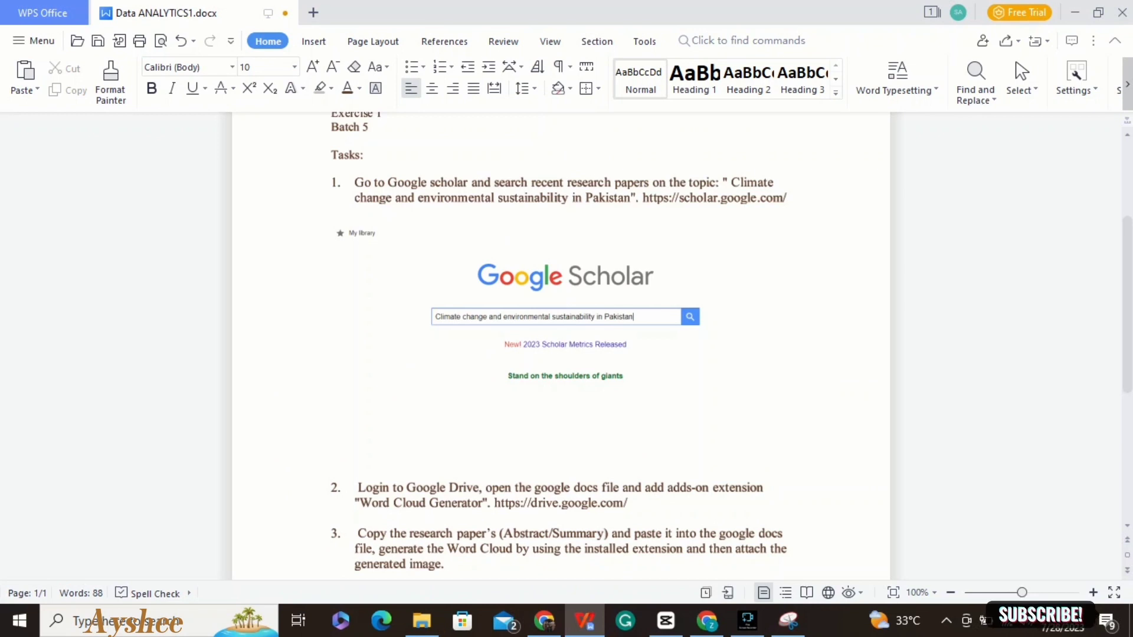
key(Return)
key(ctrl+v)
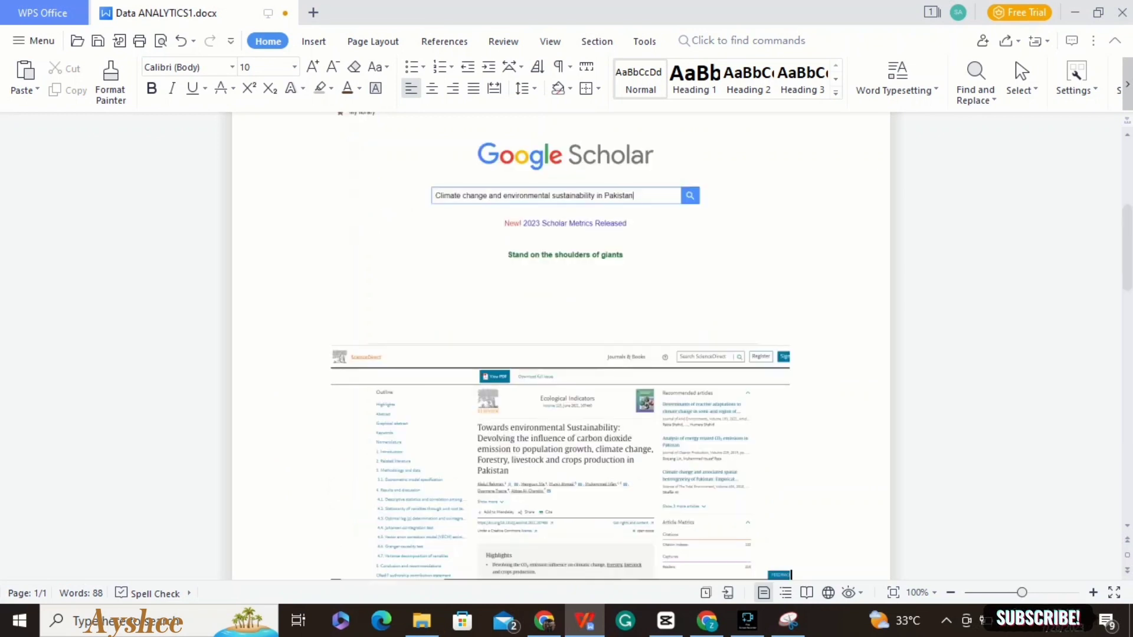
Step: Apply 2.5 Point soft edges to the pasted ScienceDirect article picture
click(560, 460)
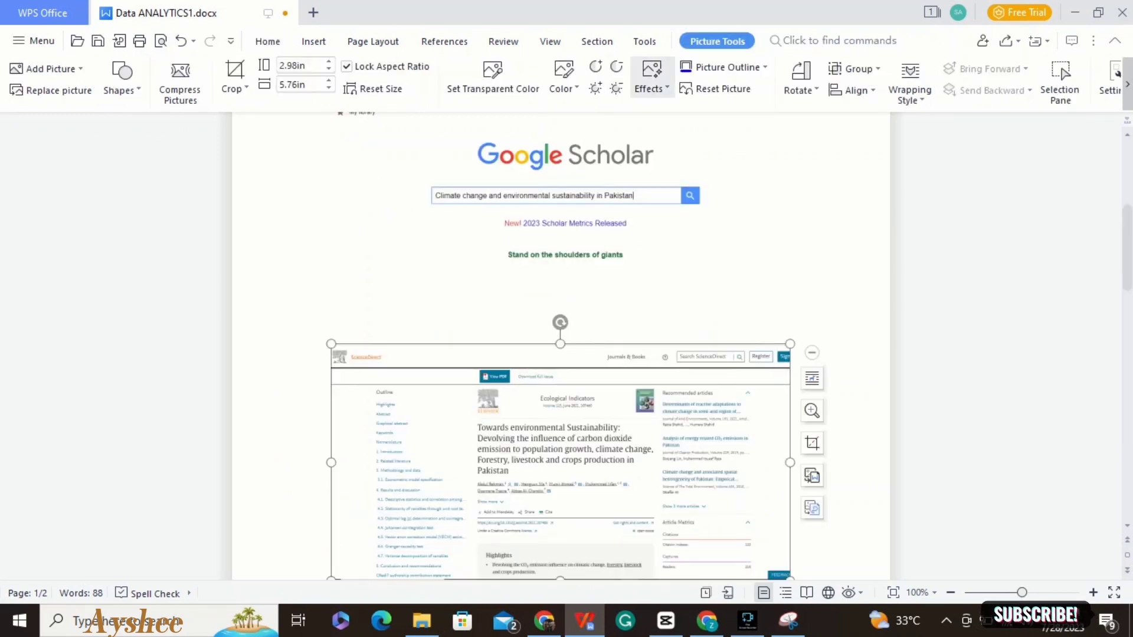
click(651, 76)
mouse_move(682, 182)
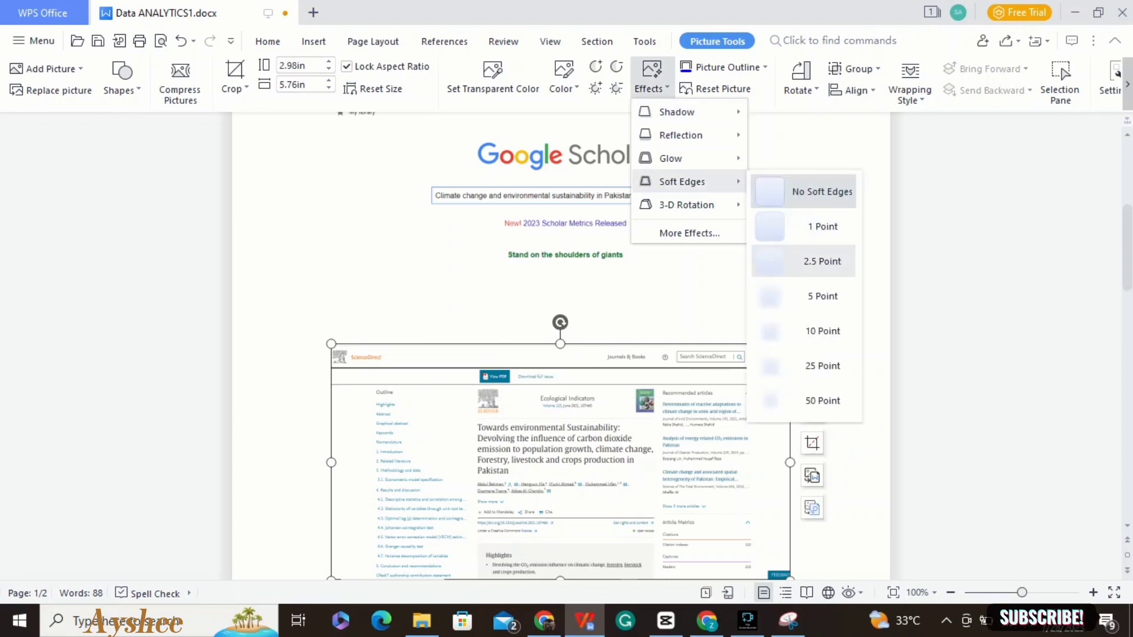
click(822, 261)
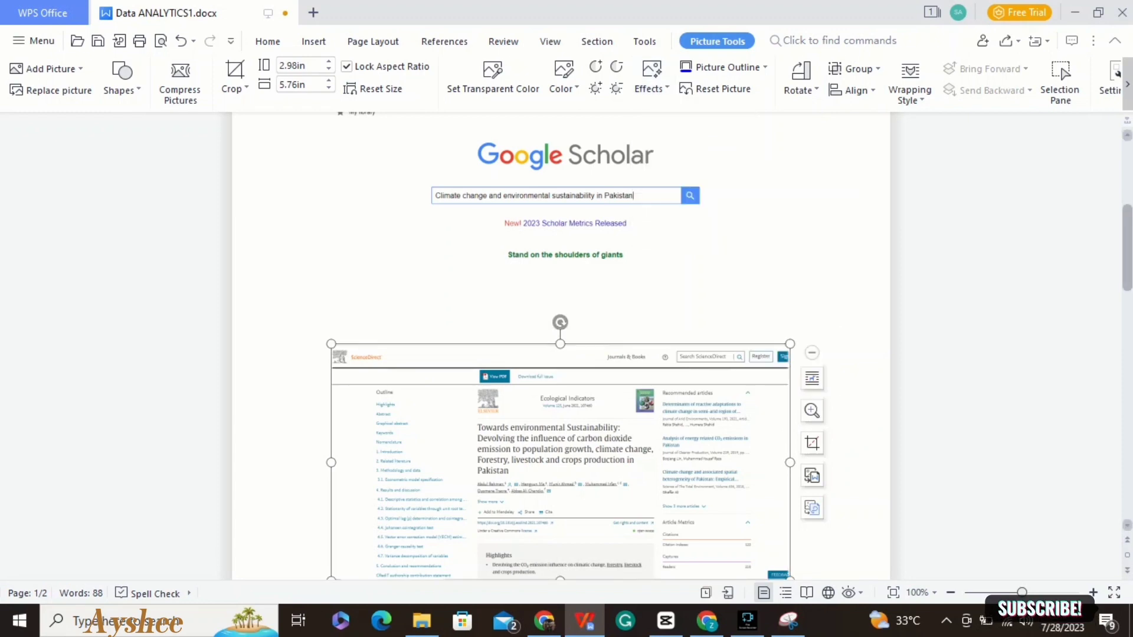
Step: Place the cursor on the blank line below task 2, the Google Drive and Word Cloud Generator task
scroll(561, 348, down, 6)
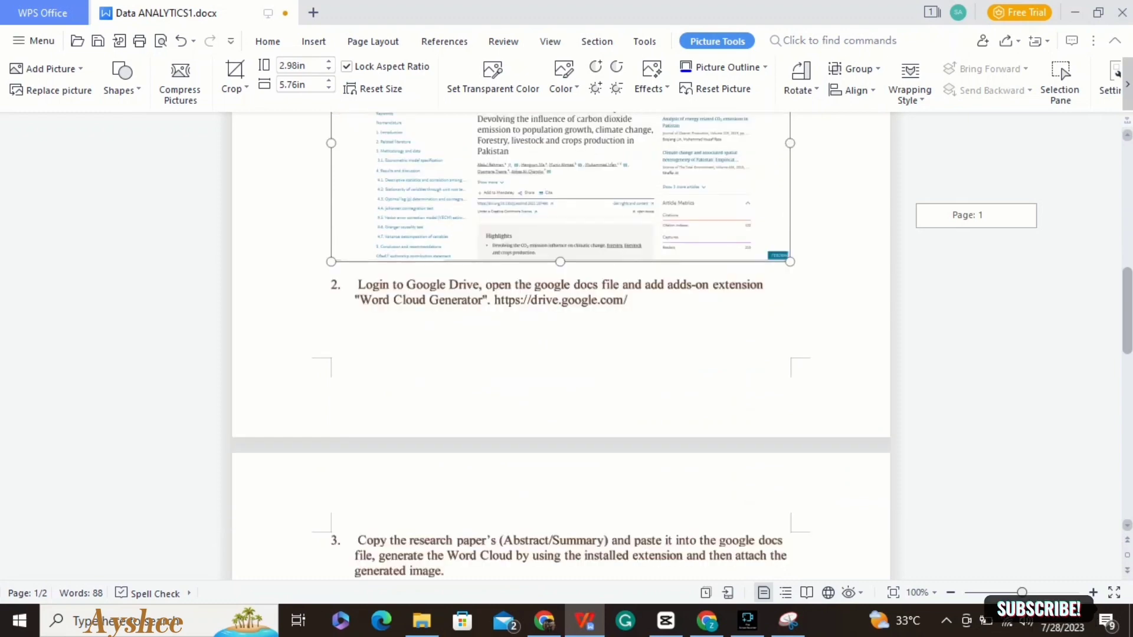
scroll(560, 348, down, 2)
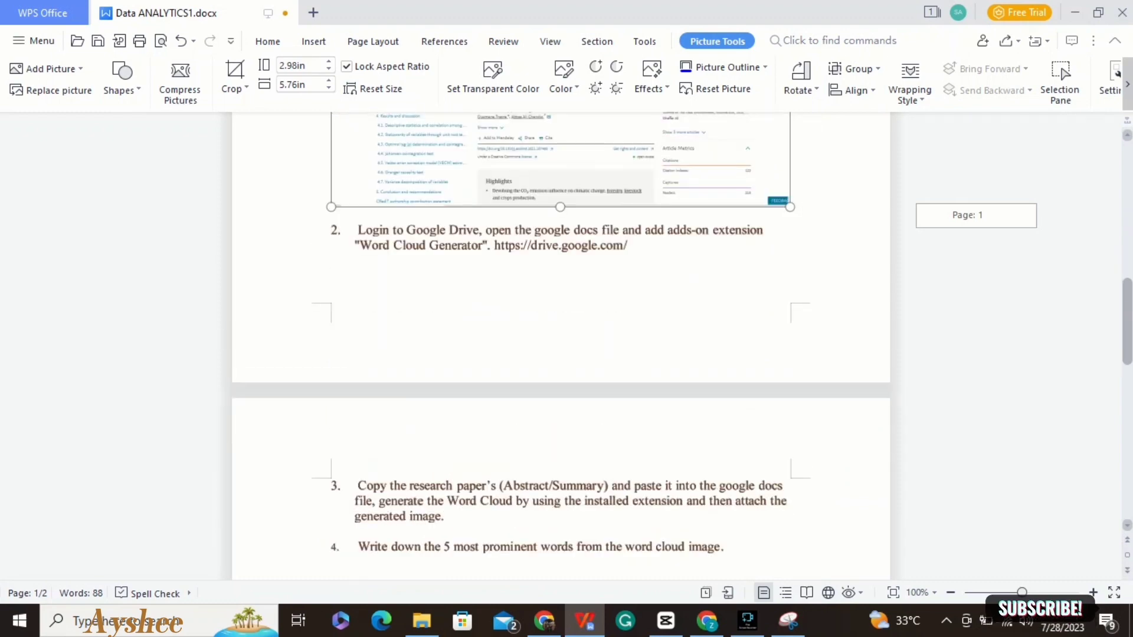
scroll(792, 575, up, 1)
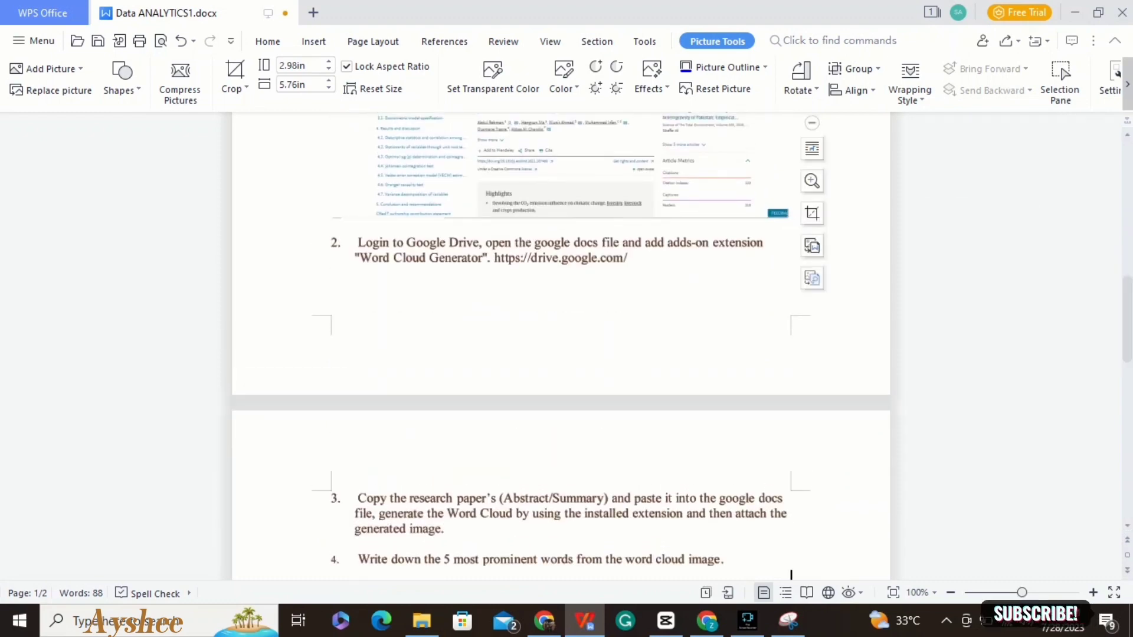
click(331, 273)
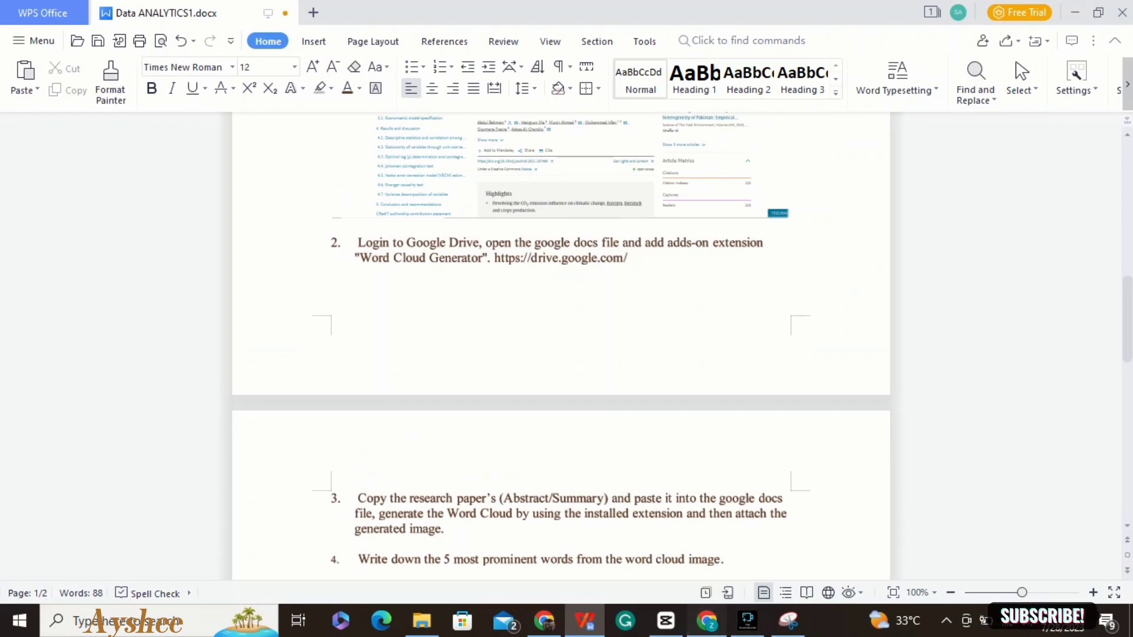
Step: Switch to Chrome, open task 2's Google Drive link from the exercise PDF in a new tab, and close the ResearchGate Summary tab
key(alt+Tab)
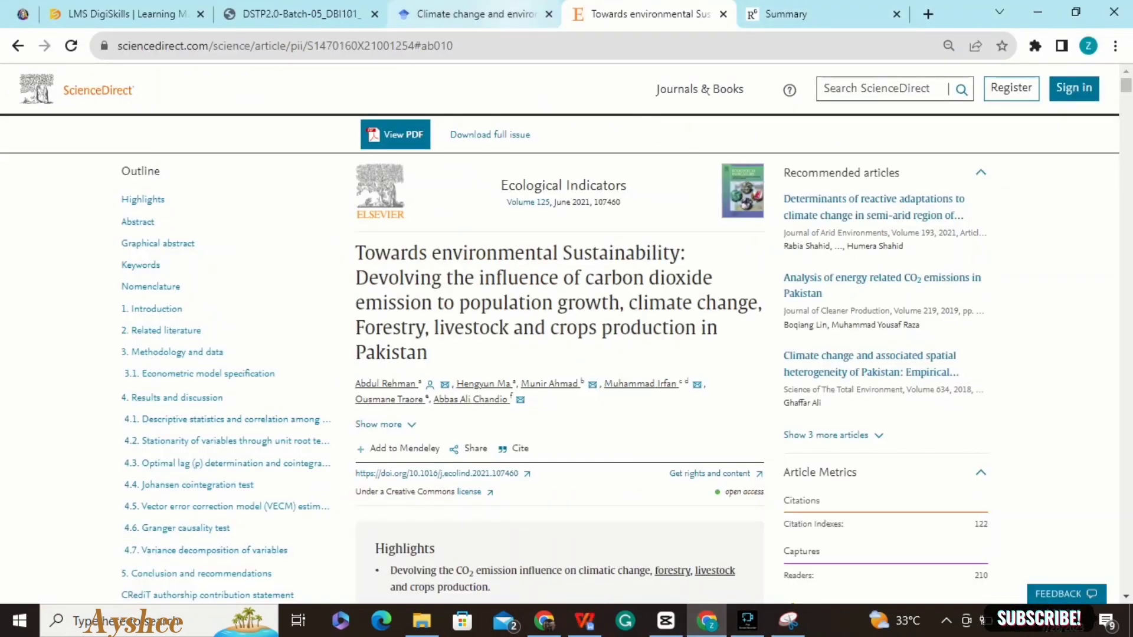
key(ctrl+3)
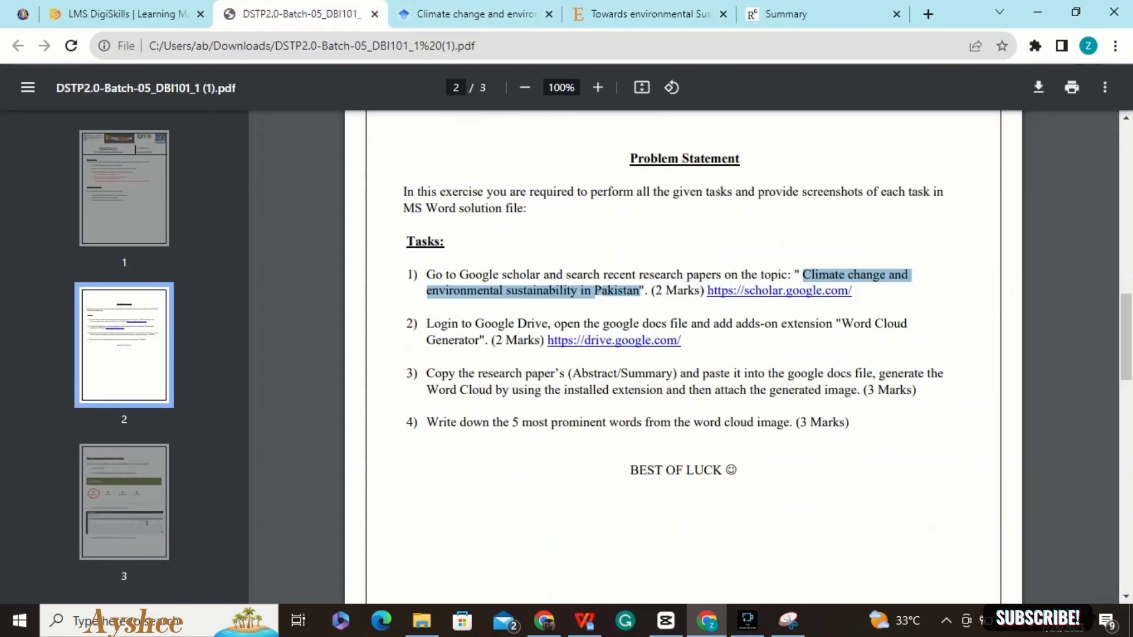
right_click(645, 340)
click(697, 352)
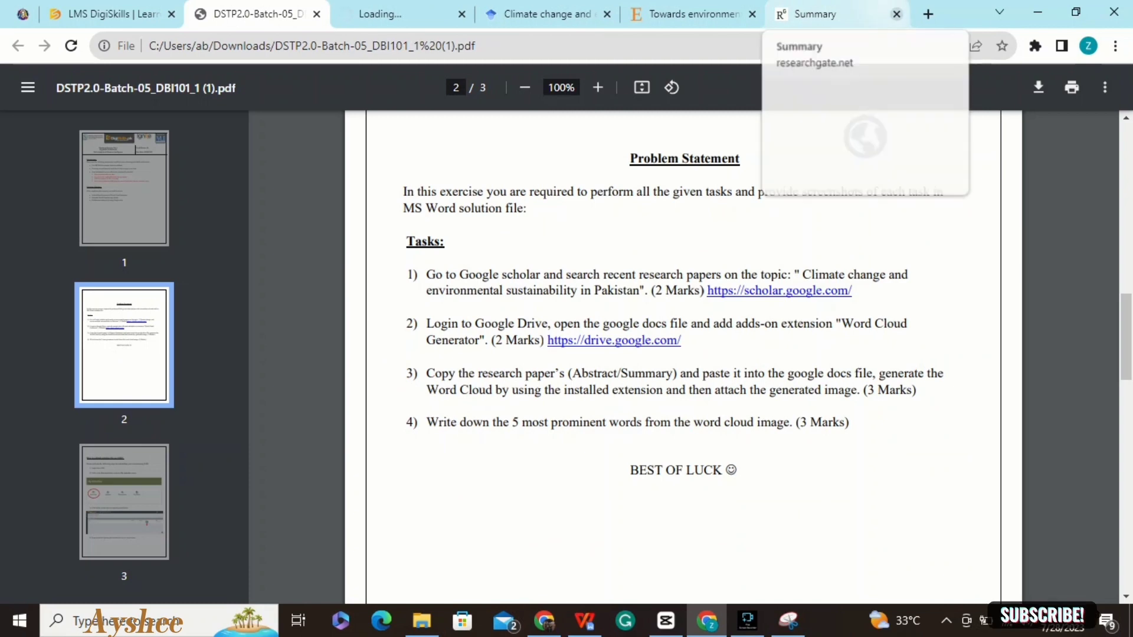
click(896, 13)
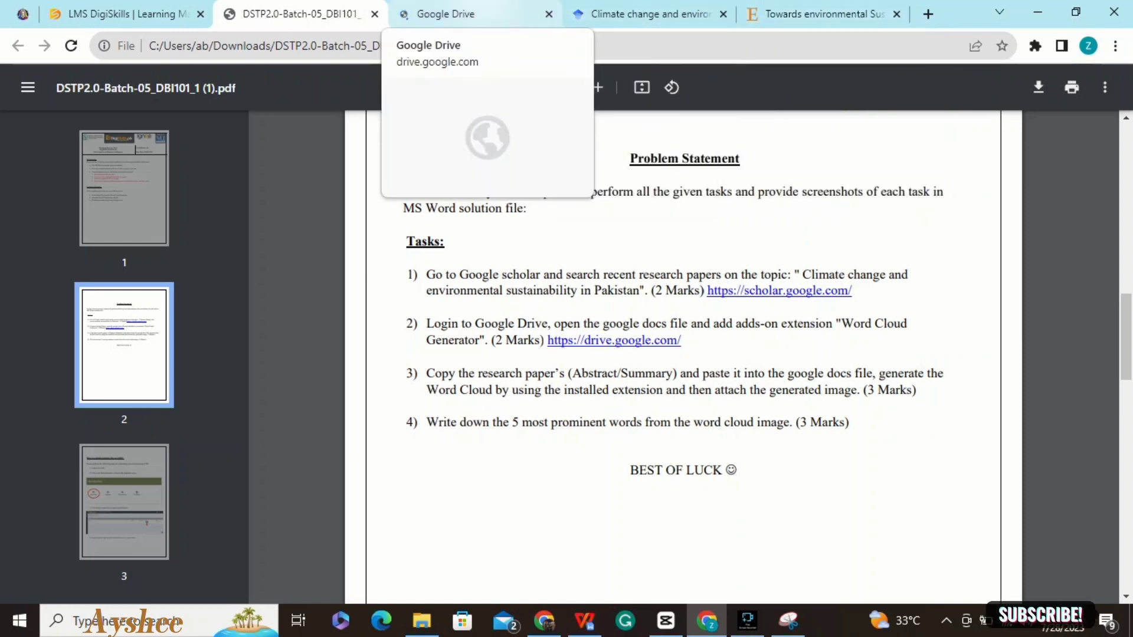
click(446, 14)
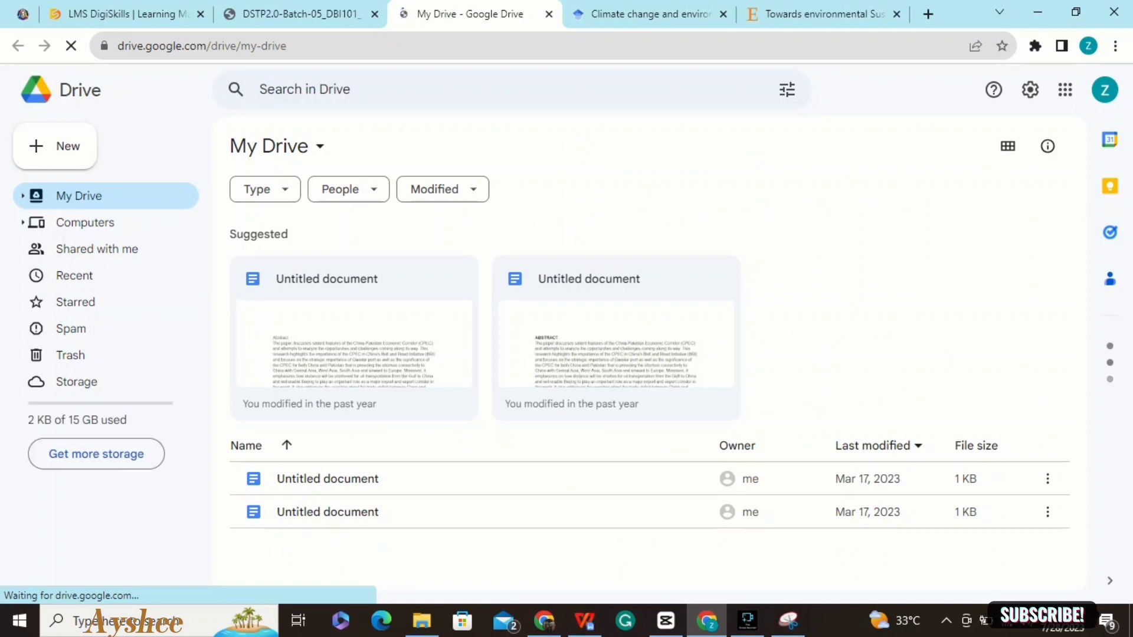
click(55, 145)
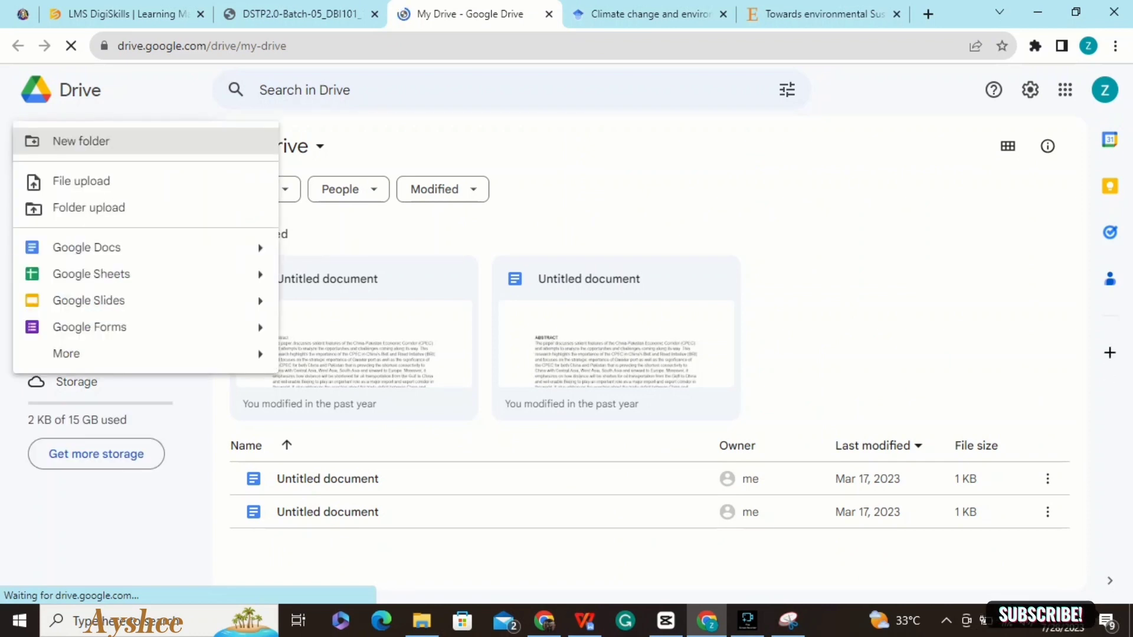
click(89, 247)
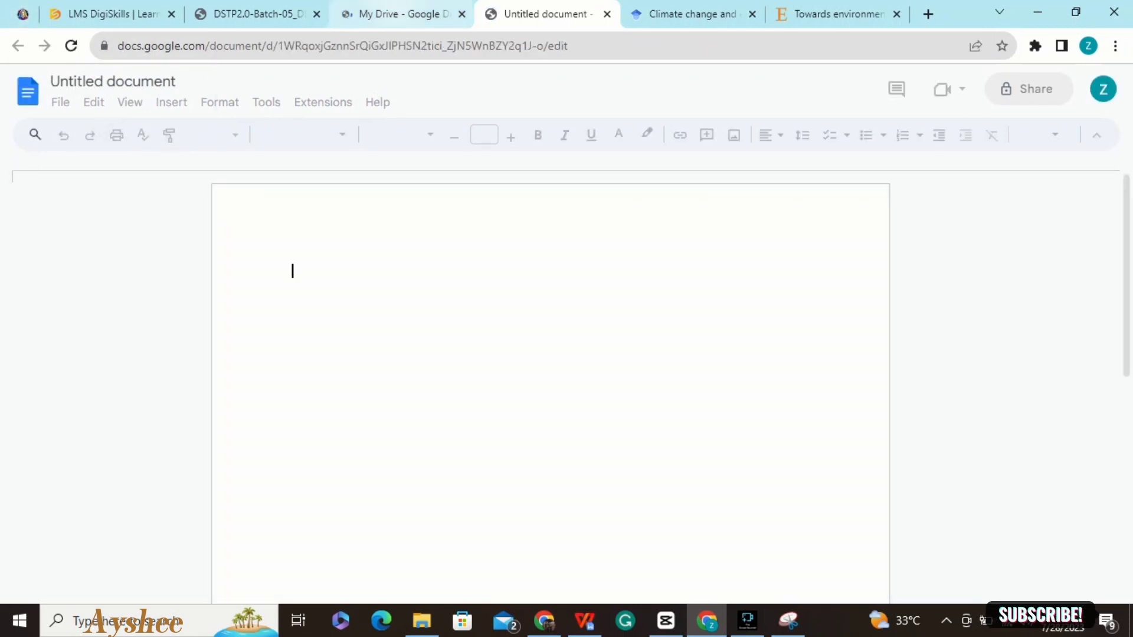
key(ctrl+Page_Up)
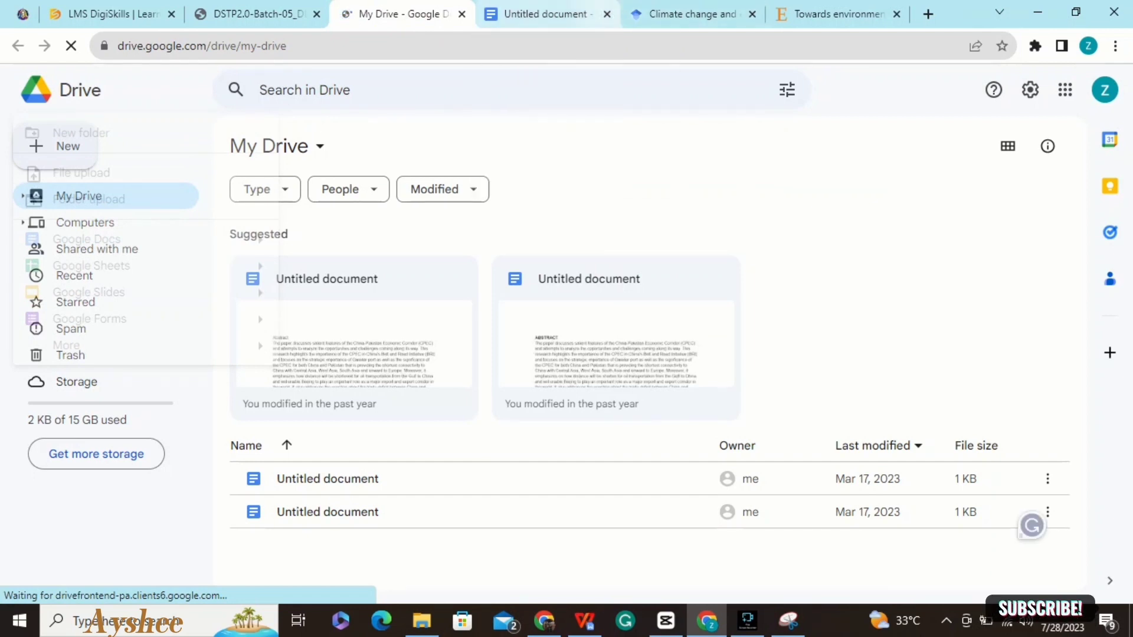
click(607, 14)
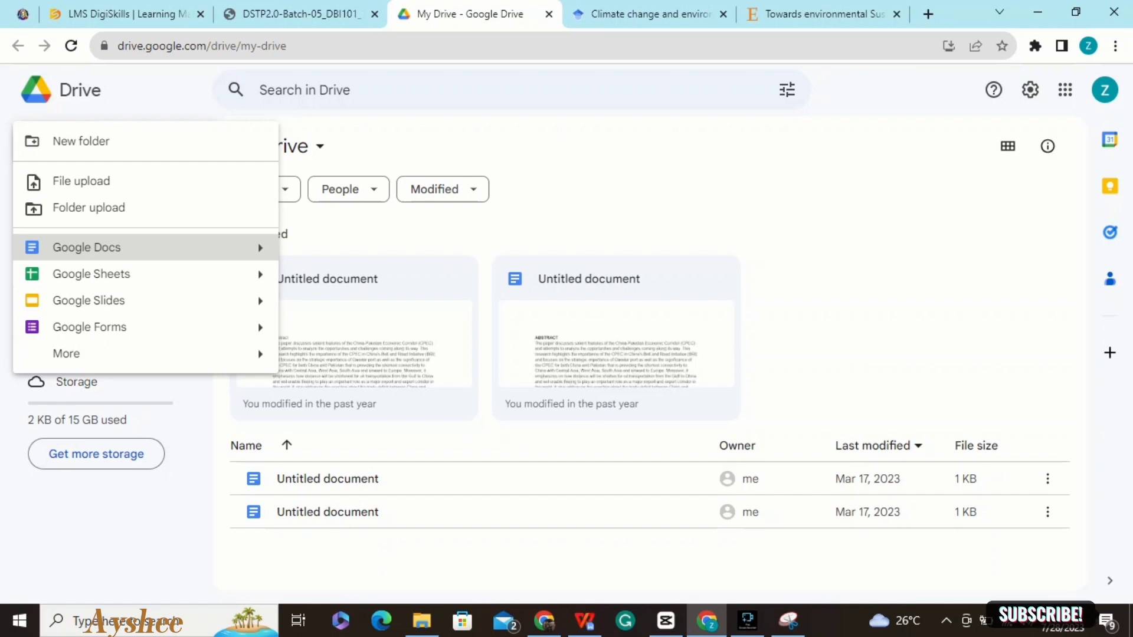
Step: Capture a Snip & Sketch screenshot of My Drive with the new-item choices open at Google Docs, and copy it
key(super+shift+s)
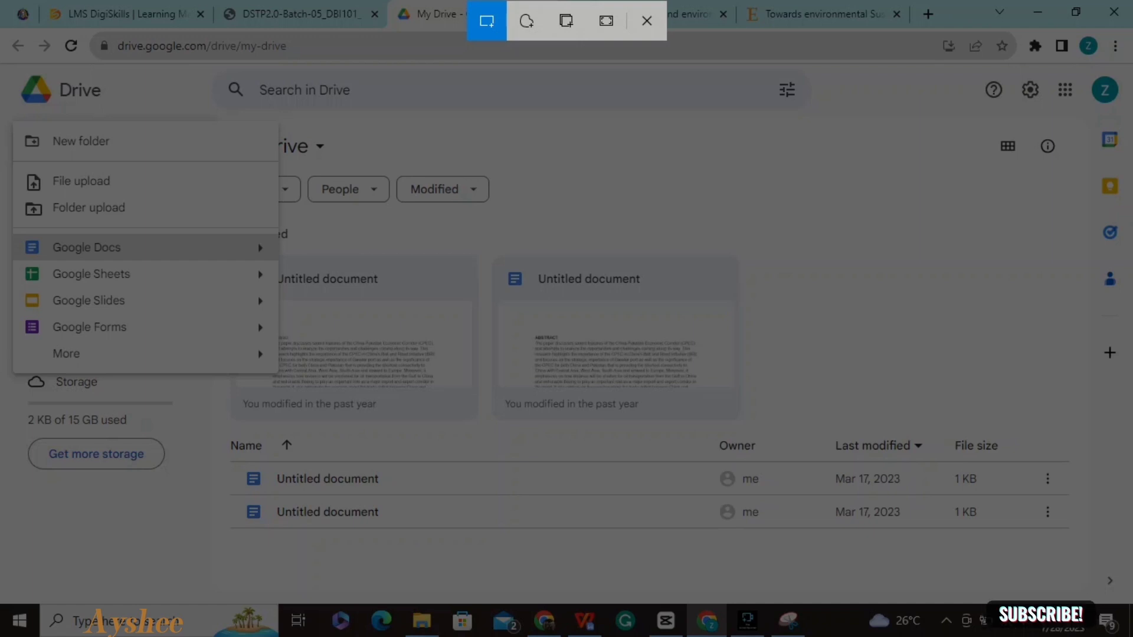
drag(16, 69, 882, 594)
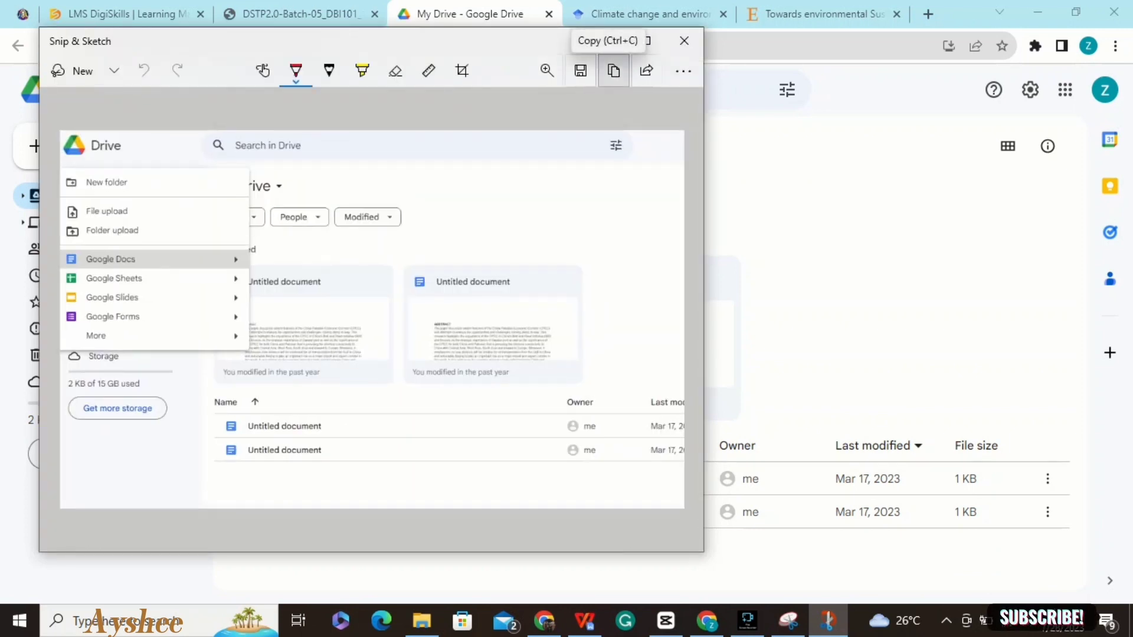
click(613, 70)
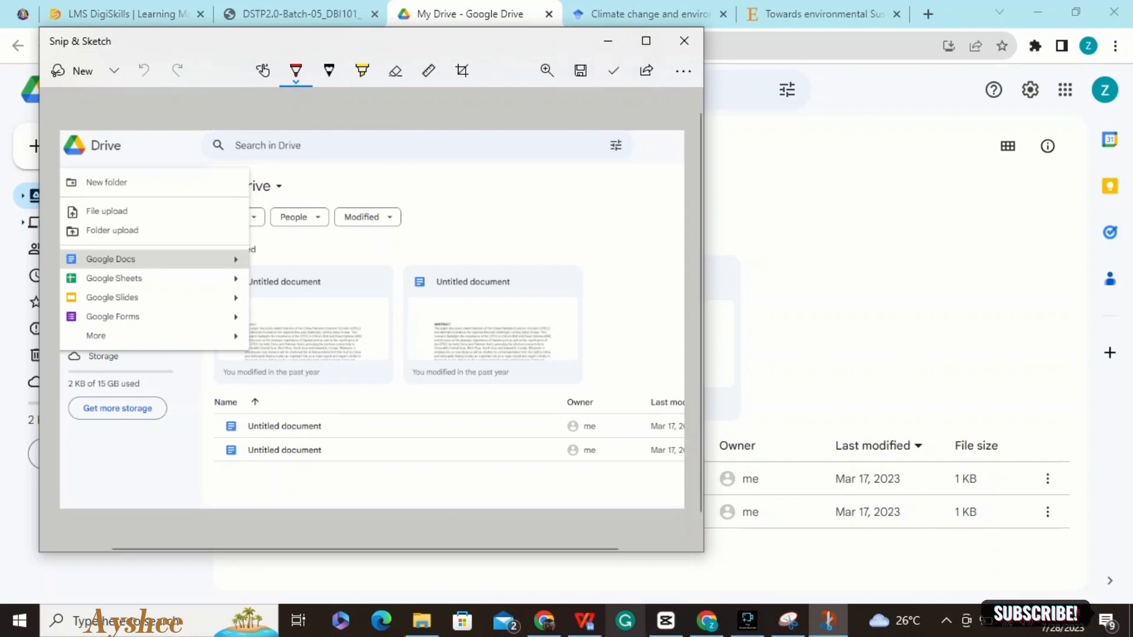
Step: Switch to Data ANALYTICS1.docx in WPS Office, paste the Drive screenshot below task 2, and add blank space between it and task 3
click(584, 620)
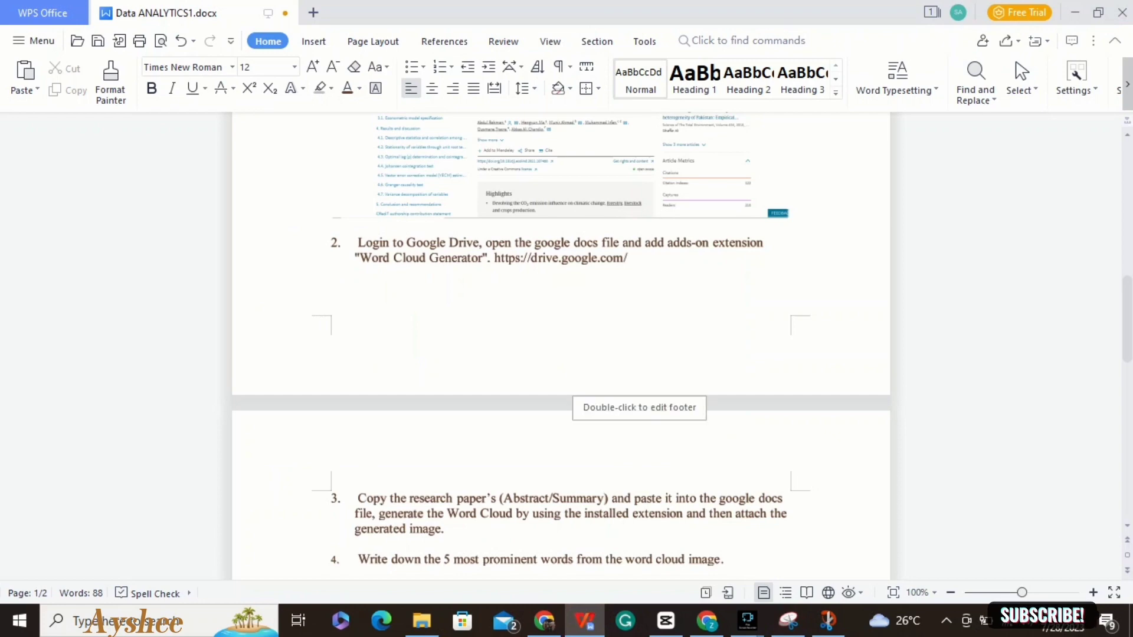
key(ctrl+v)
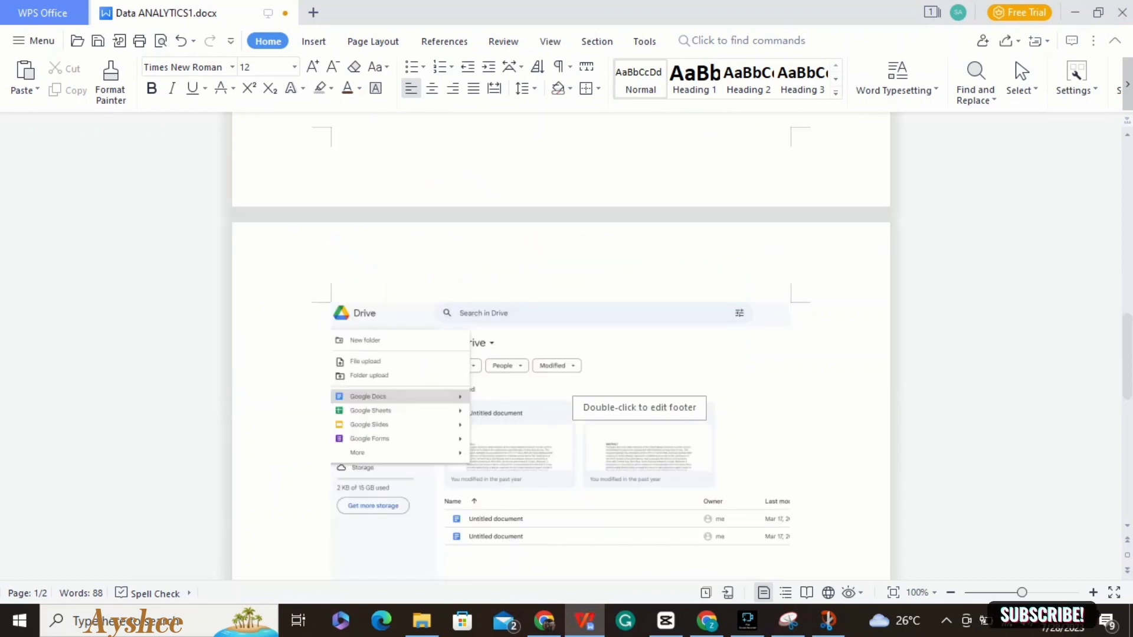
click(566, 390)
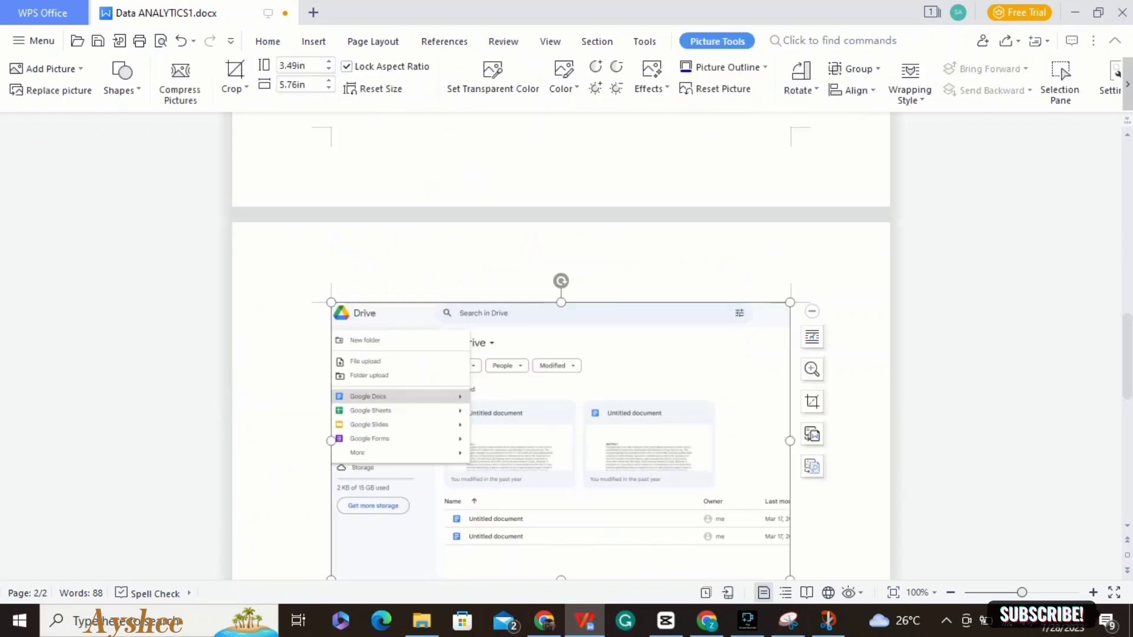
drag(1127, 356, 1128, 399)
click(791, 354)
key(Return)
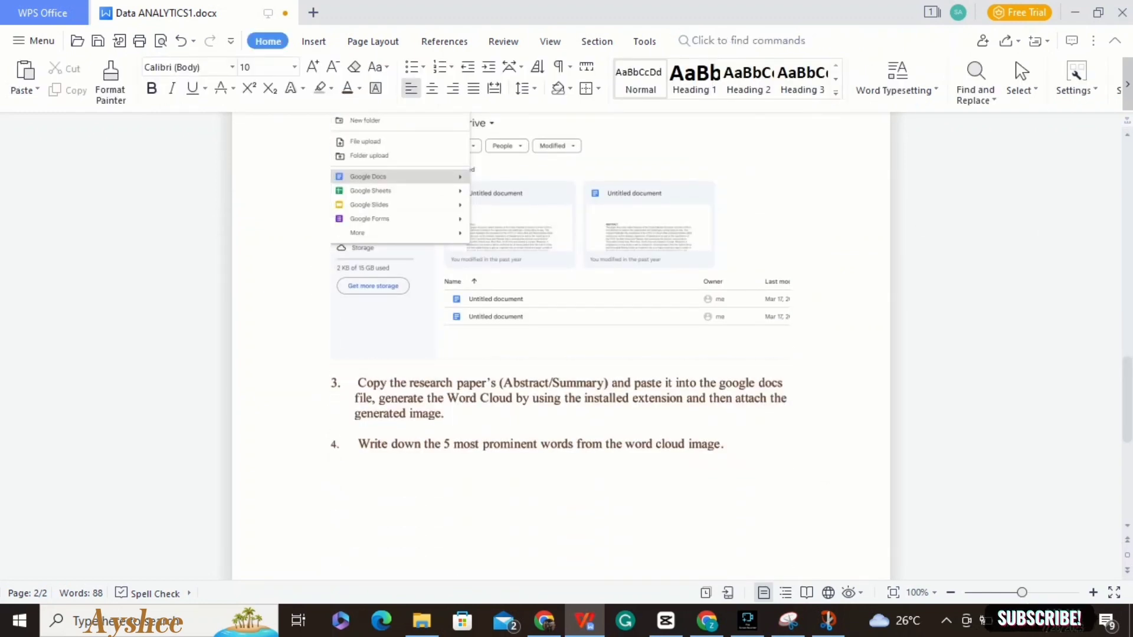
key(Return)
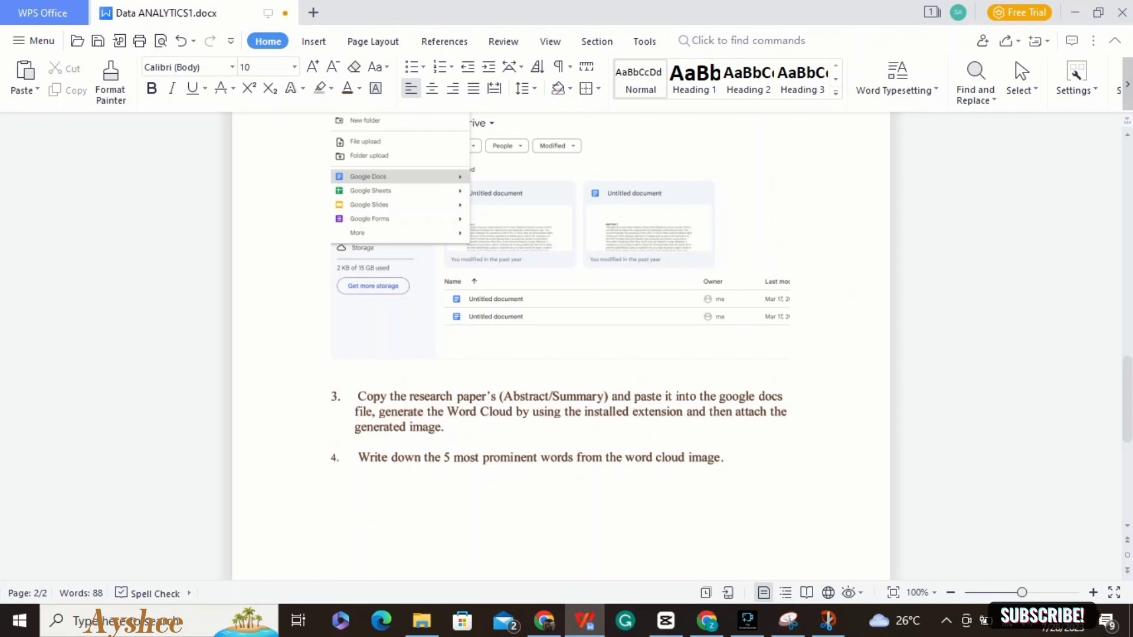
Step: Switch back to Google Drive in Chrome and create a new blank Google Docs document
click(707, 620)
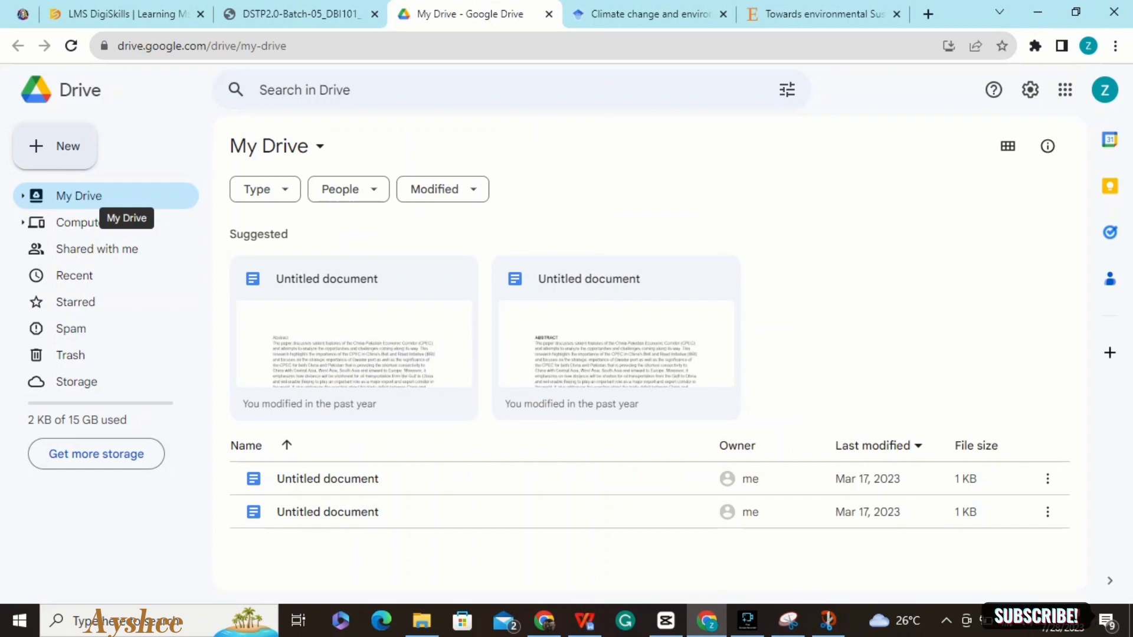
click(55, 145)
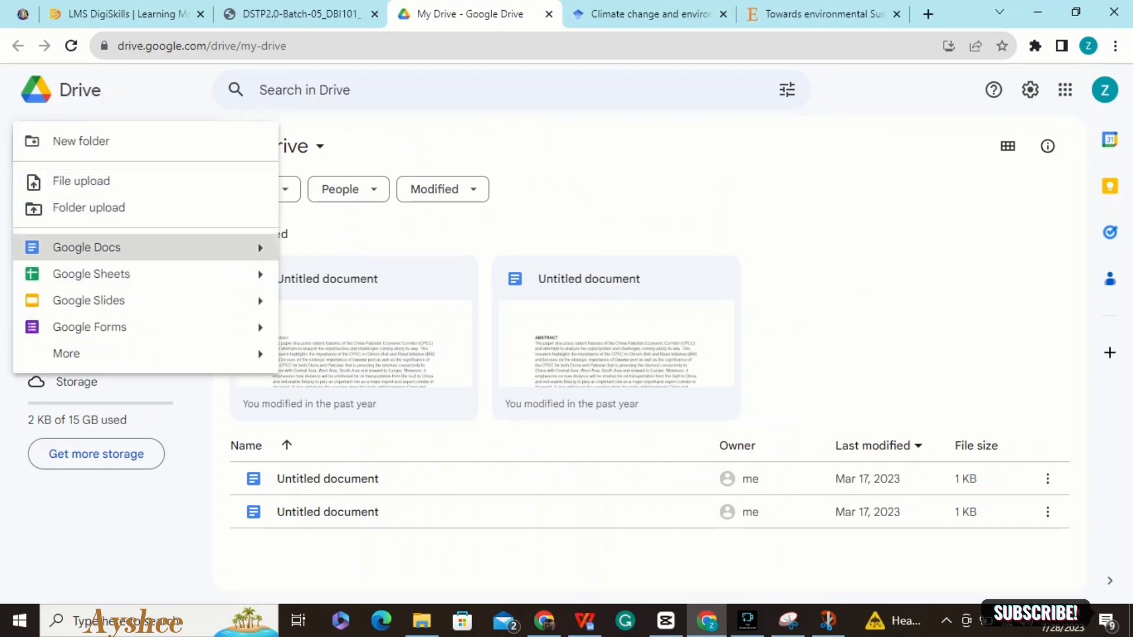
click(87, 248)
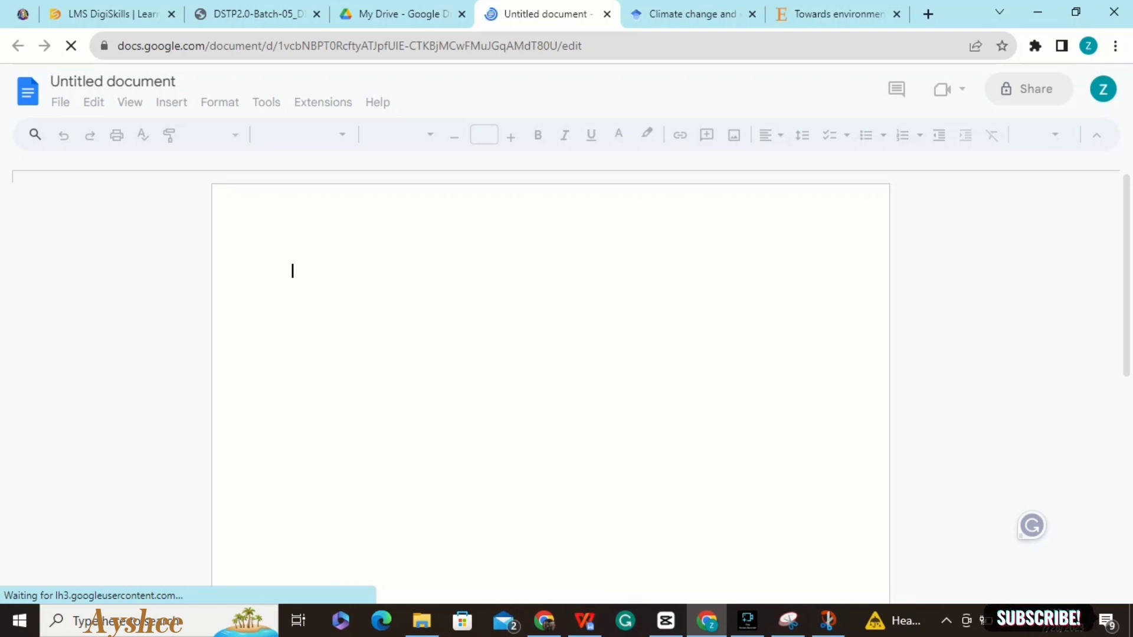
Step: Open the add-ons marketplace from the new document and search it for "Word Cloud Generator"
click(323, 103)
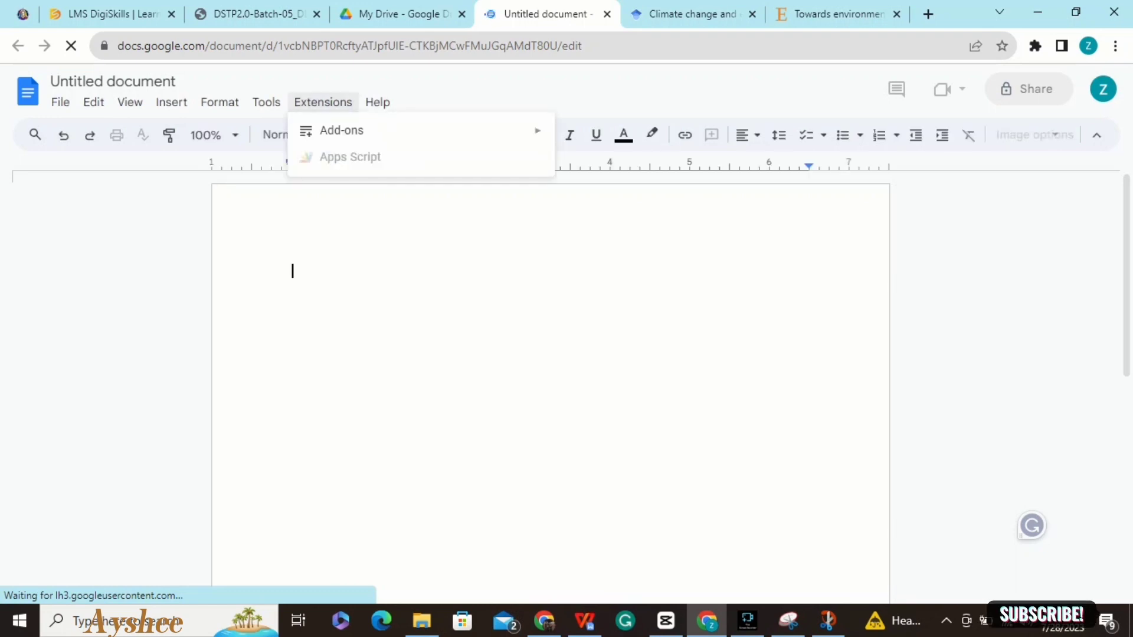
mouse_move(413, 131)
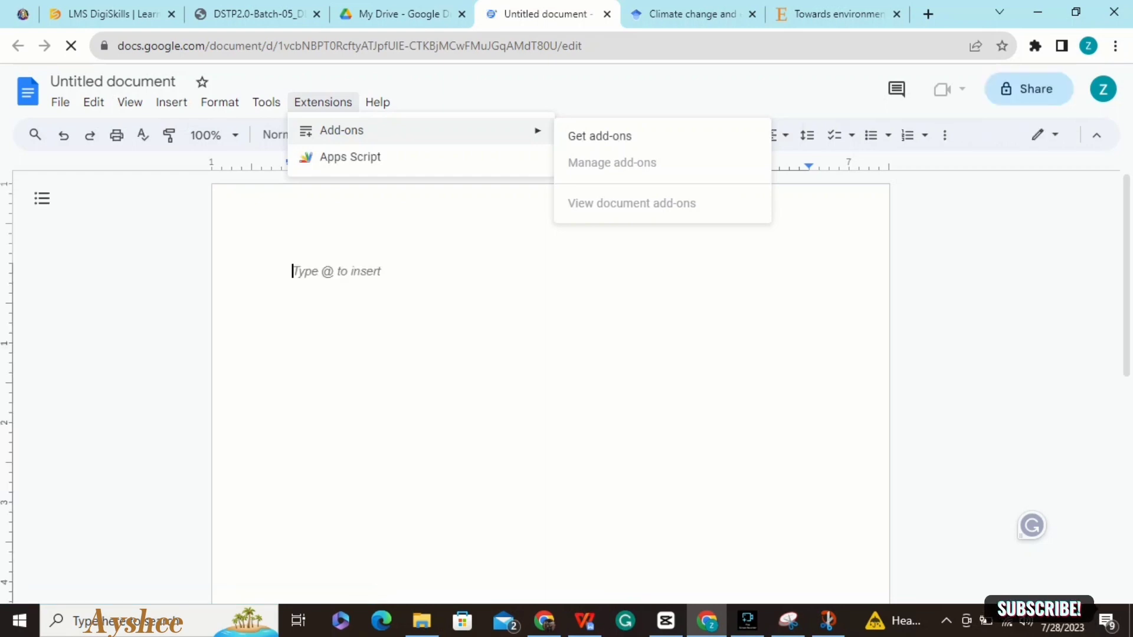
click(600, 136)
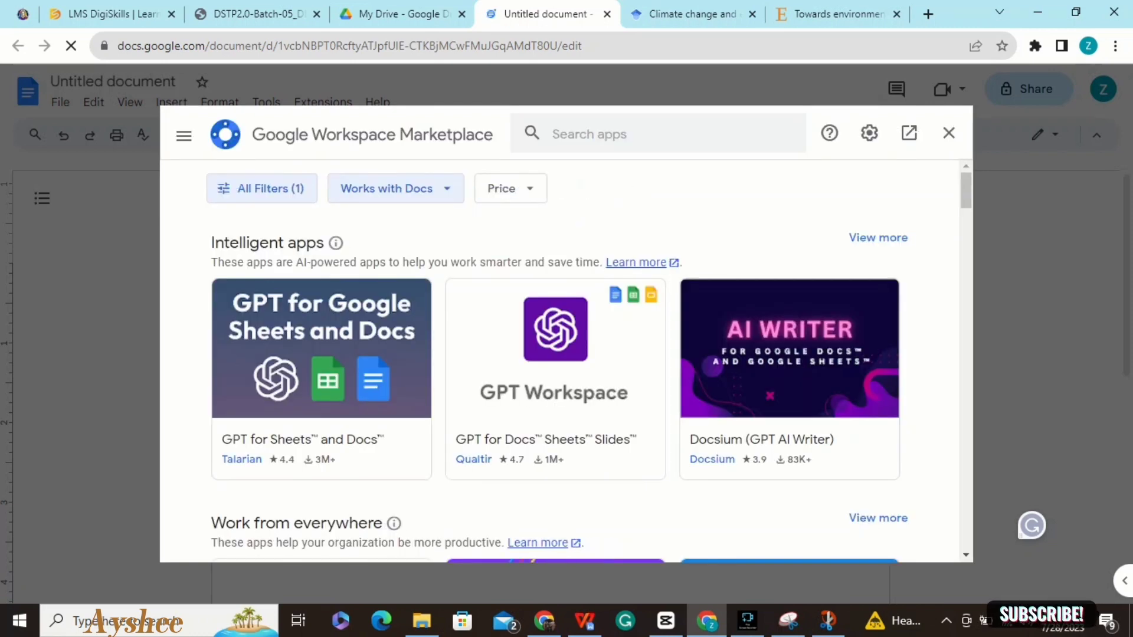
click(590, 134)
text(wor)
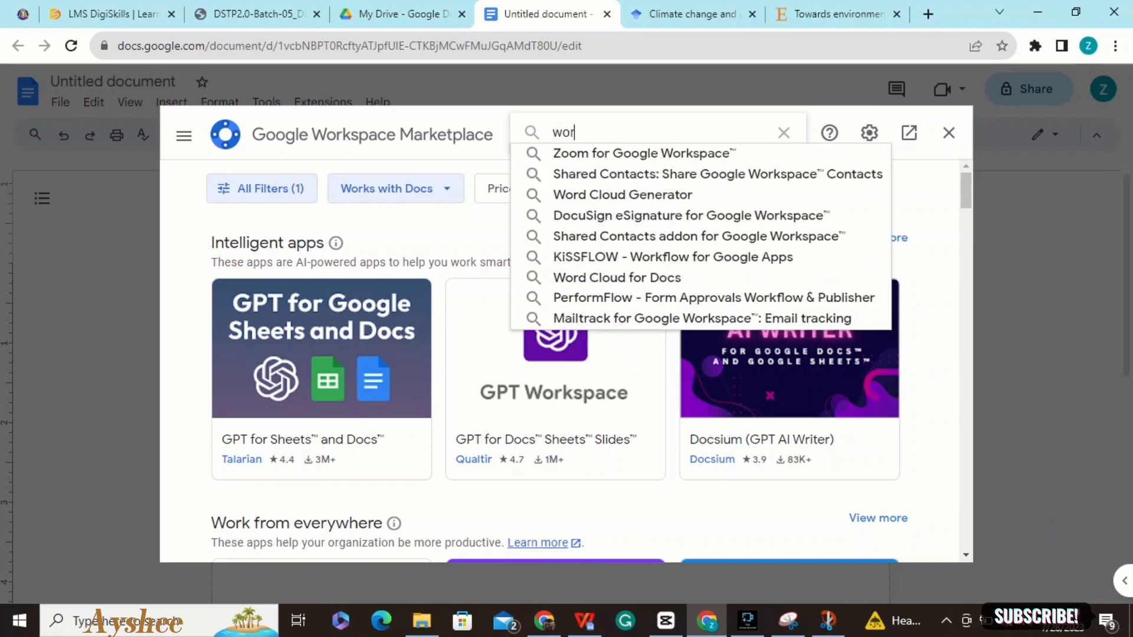
text(d)
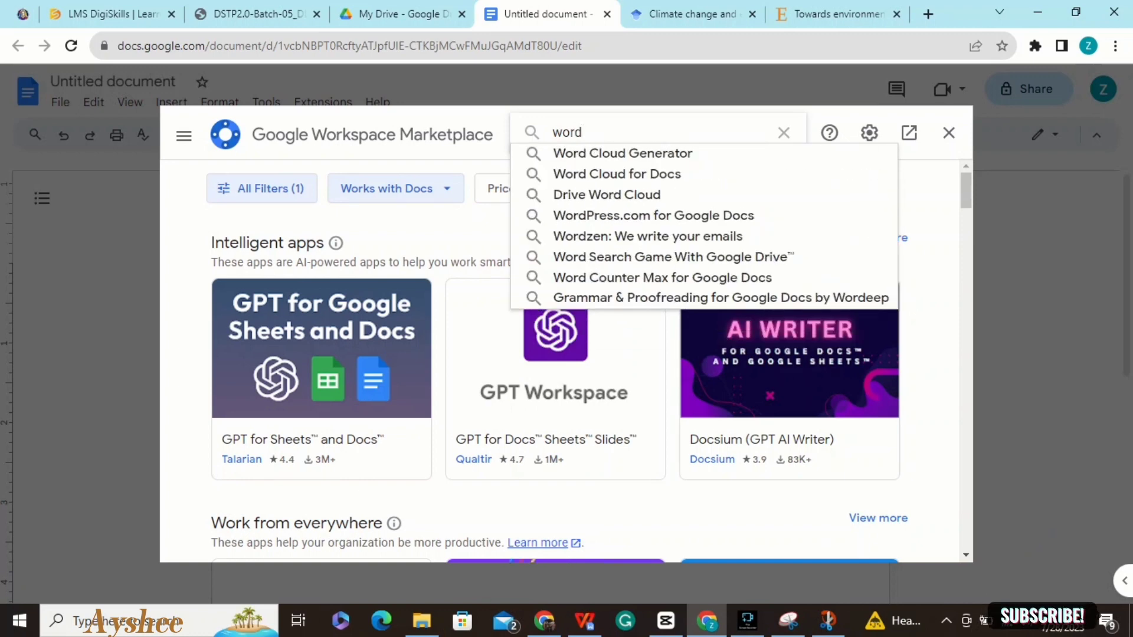
key(Down)
key(Return)
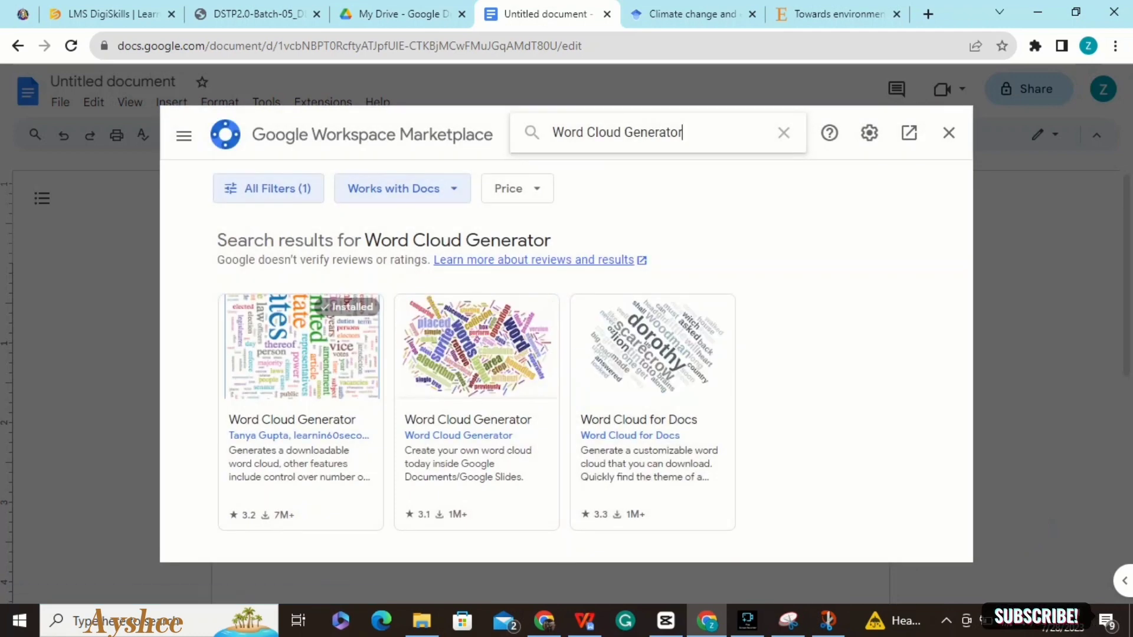
Step: Capture a Snipping Tool screenshot of the marketplace search results for Word Cloud Generator over the Google Docs document
click(788, 620)
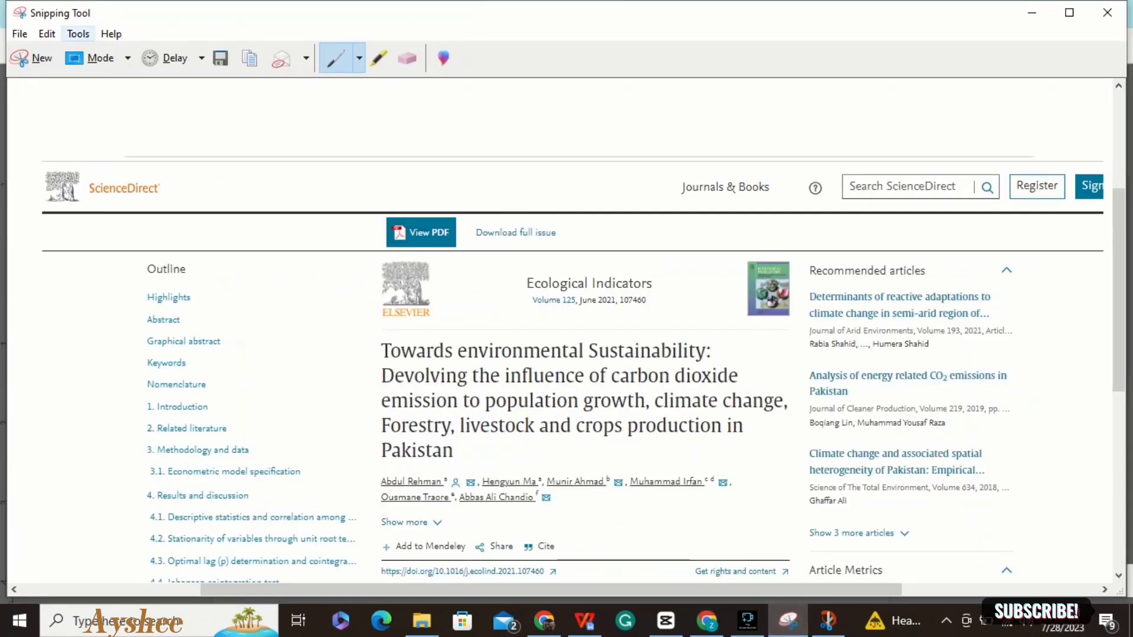
click(31, 58)
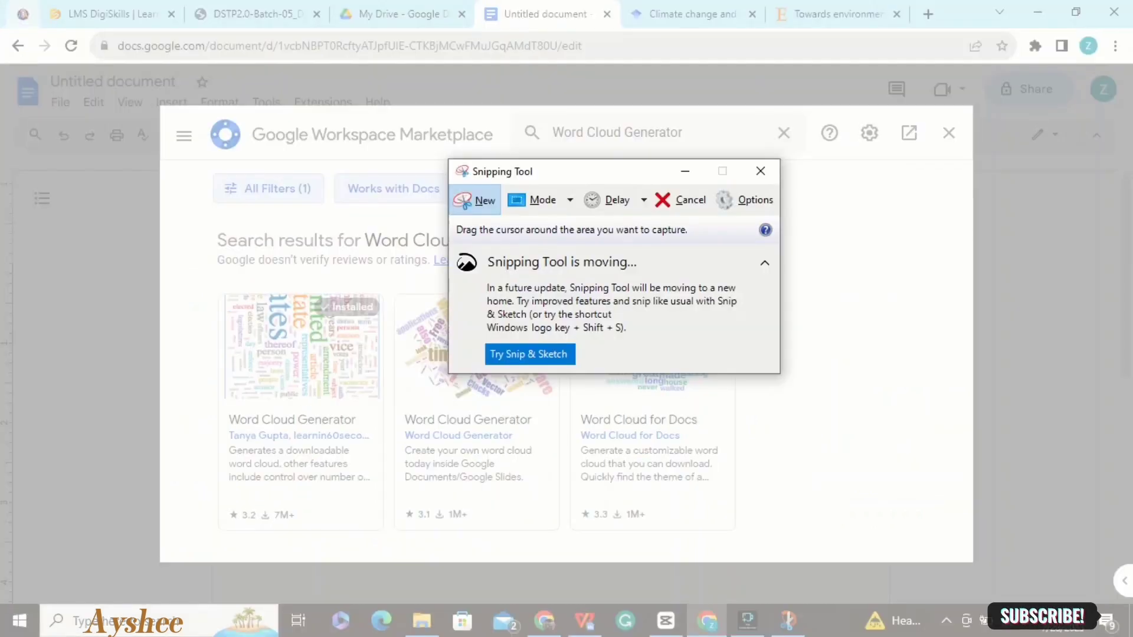
drag(12, 61, 1059, 586)
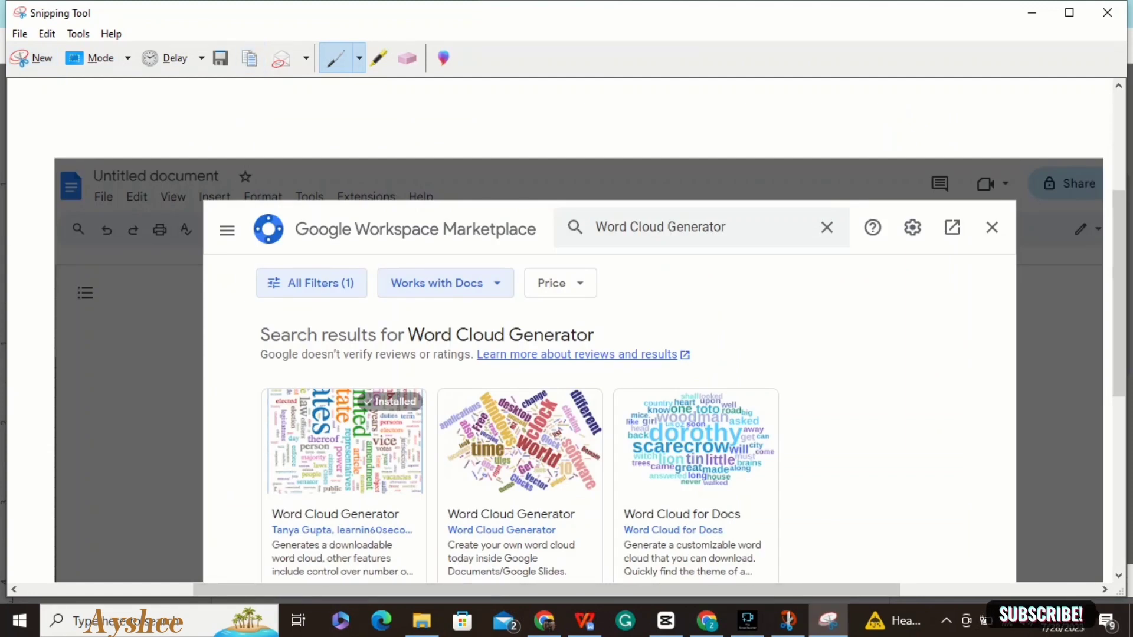
Step: Switch to Data ANALYTICS1.docx in WPS Office and paste the marketplace screenshot between the Drive screenshot and task 3
click(584, 620)
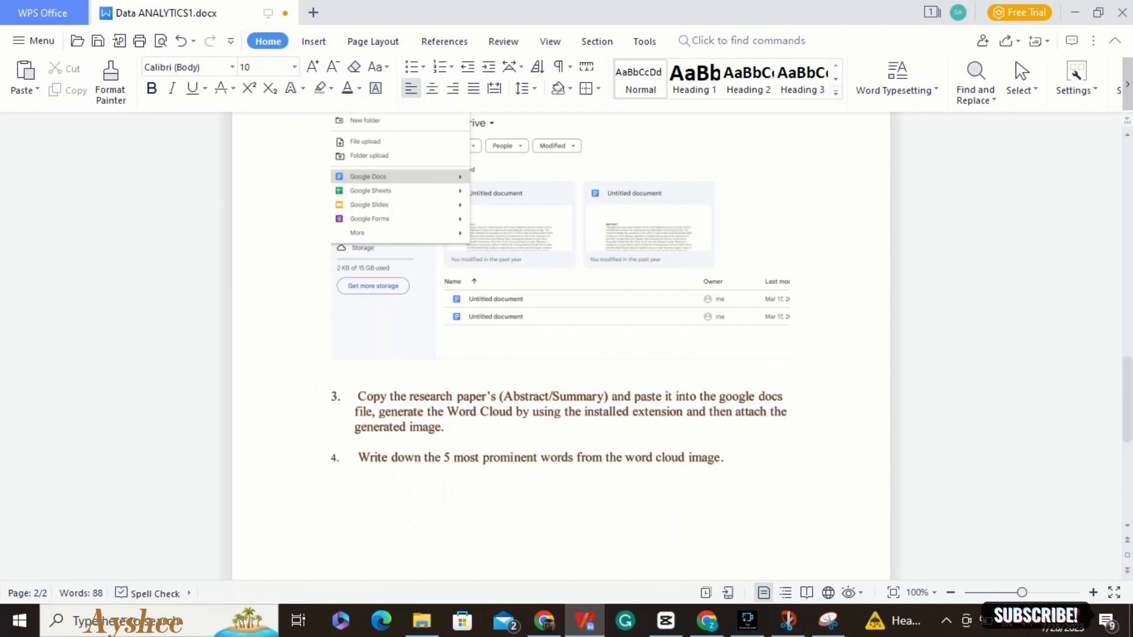
key(ctrl+v)
scroll(560, 342, down, 1)
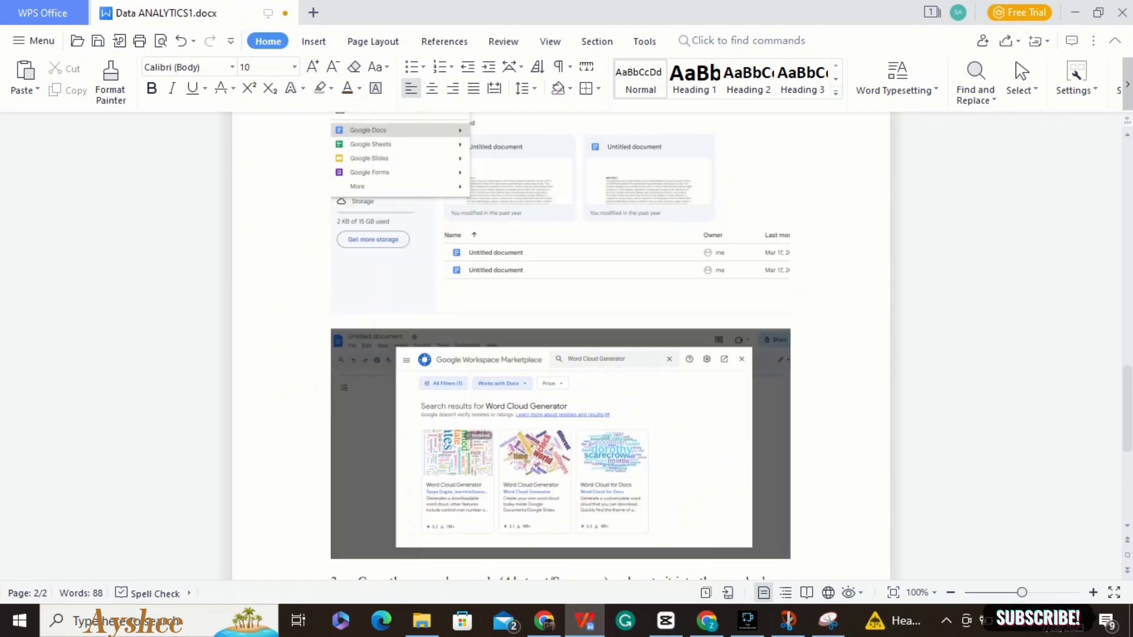
scroll(561, 342, down, 1)
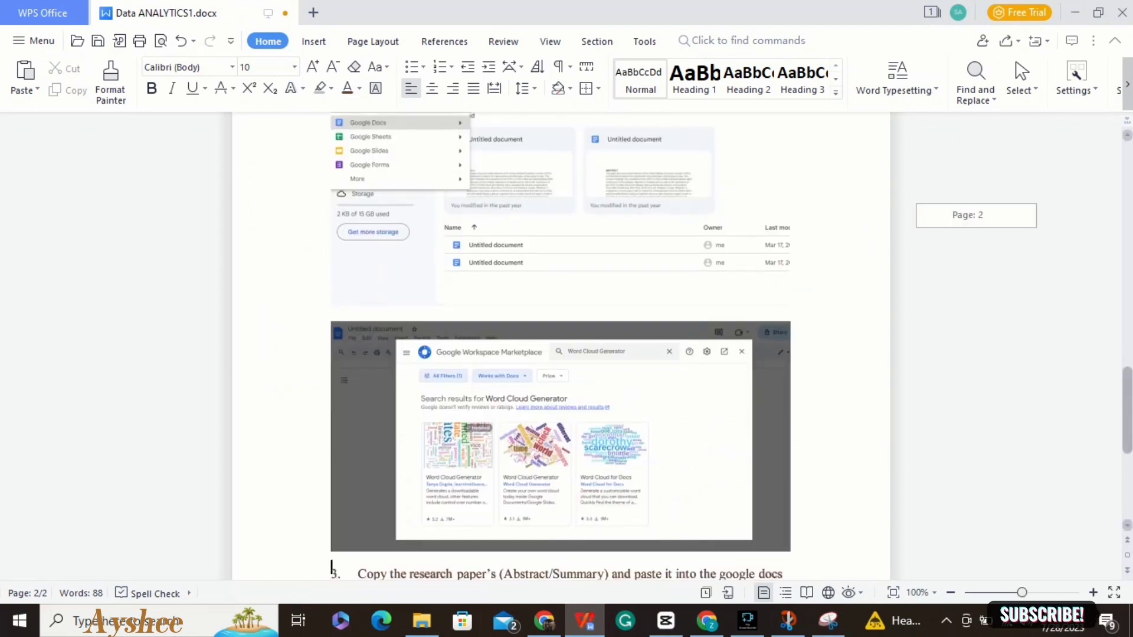
scroll(561, 342, down, 5)
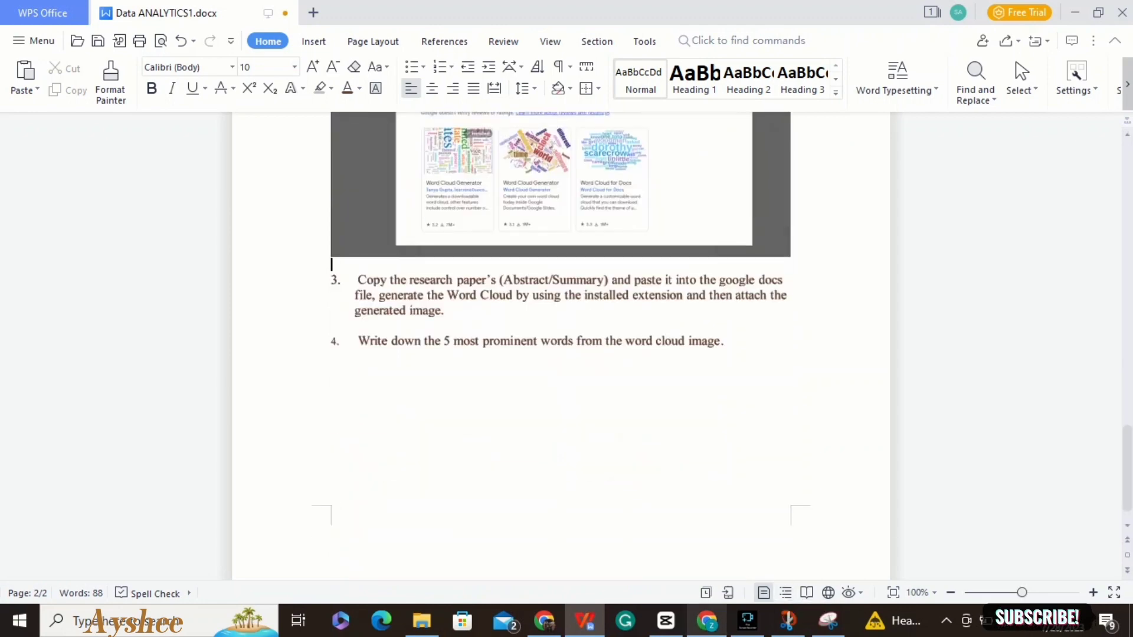
Step: Switch back to Google Docs in Chrome, view the listing of the installed Word Cloud Generator add-on, and close the marketplace
click(697, 557)
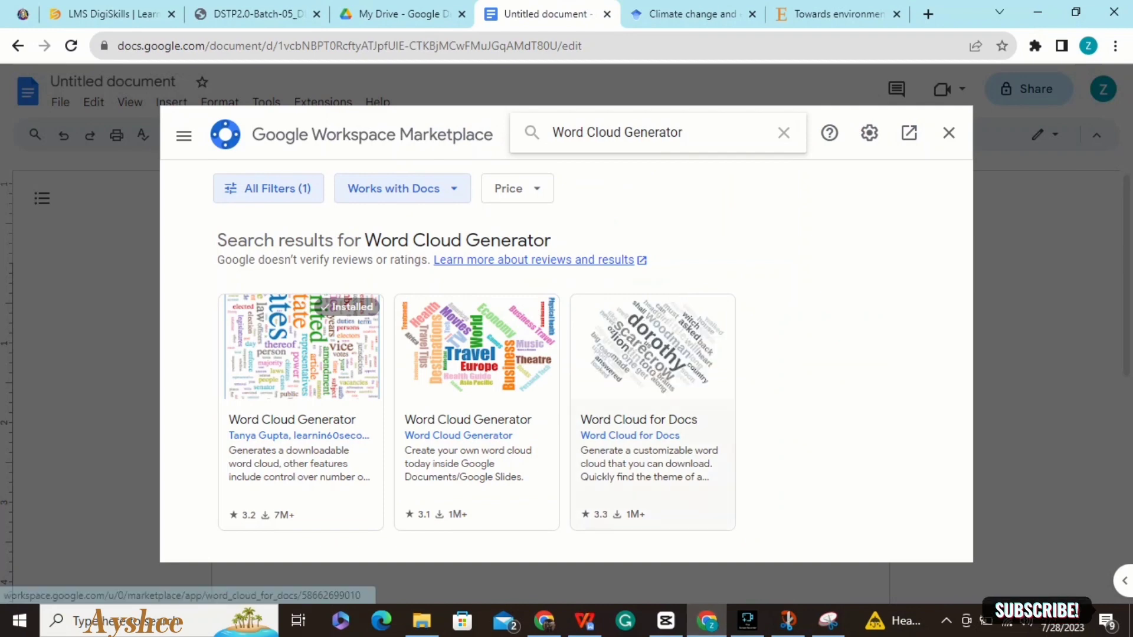
click(301, 413)
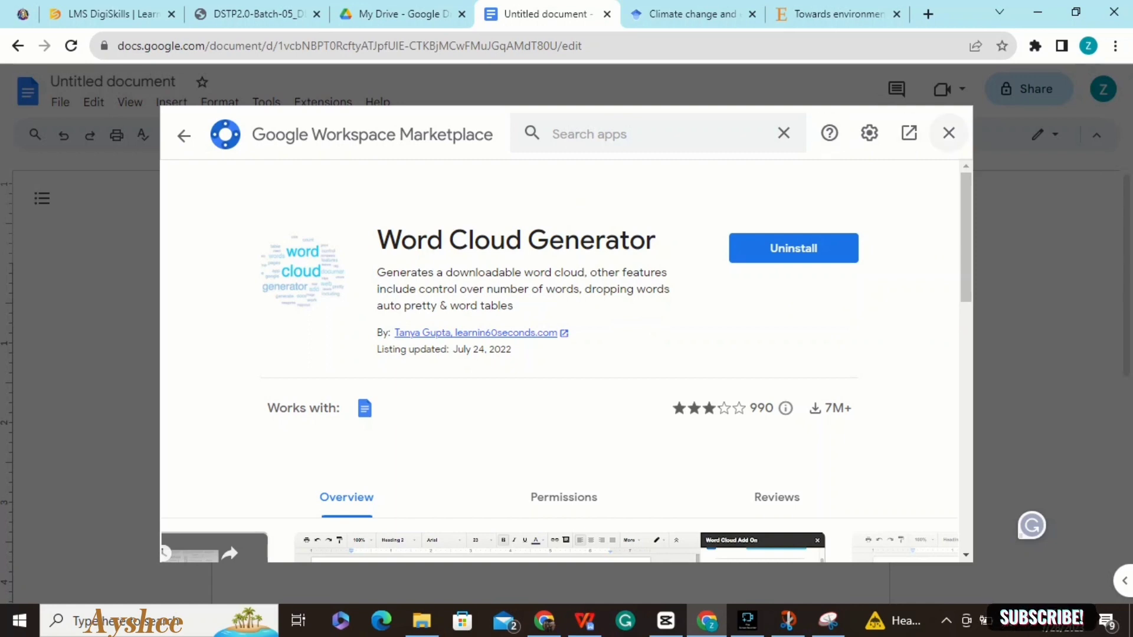
click(948, 133)
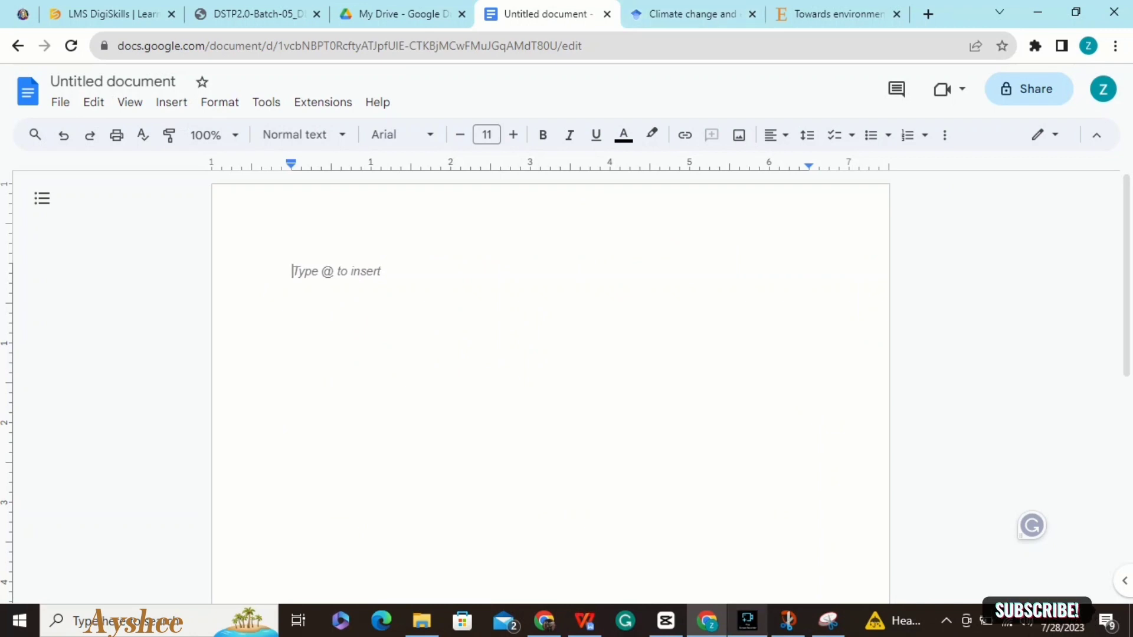
Step: Switch to Data ANALYTICS1.docx in WPS Office and add an unnumbered blank line below the task 3 text
click(584, 621)
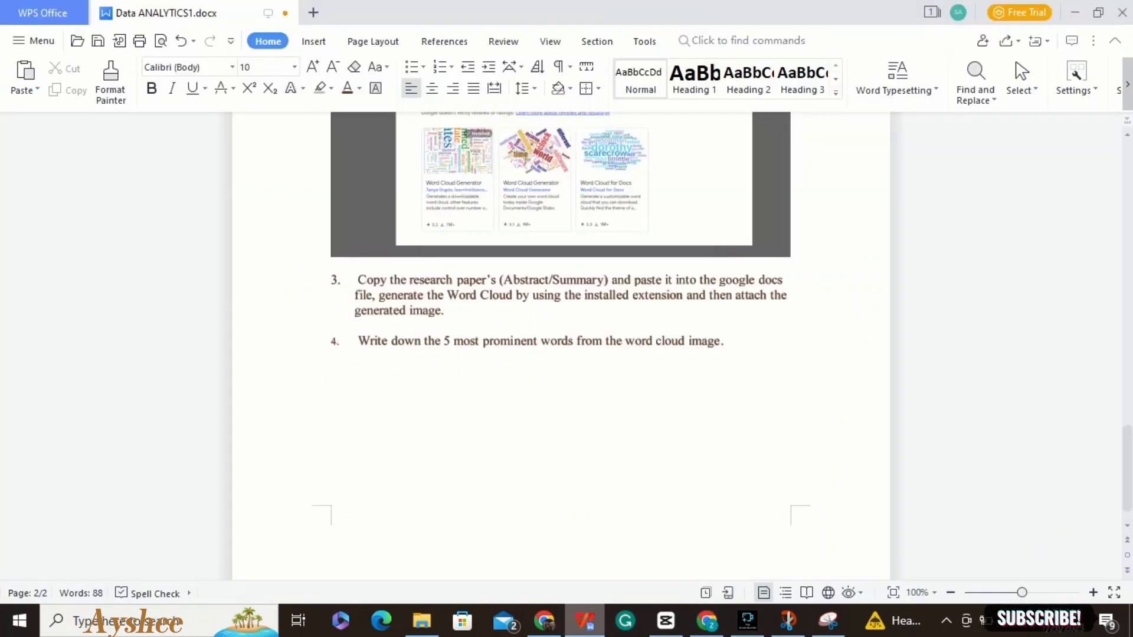
click(449, 311)
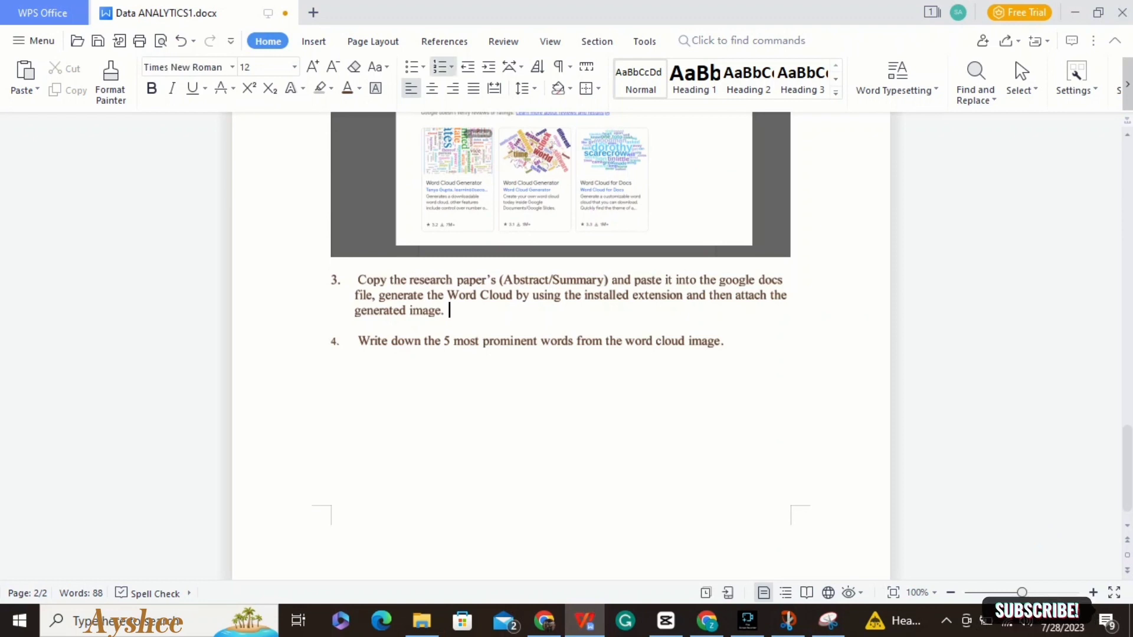
key(Return)
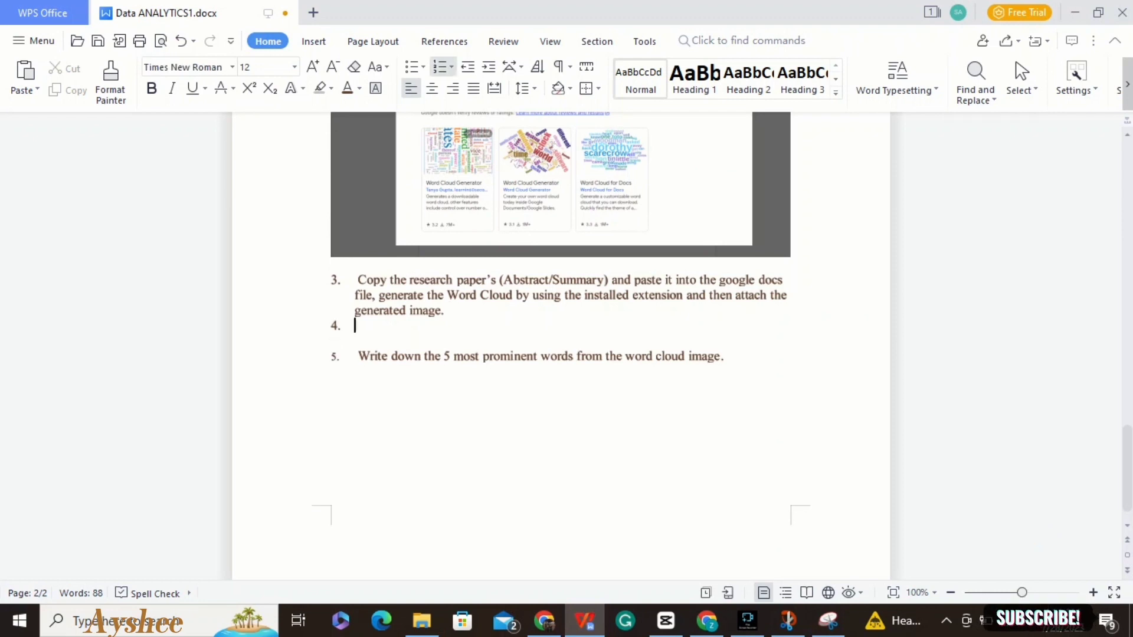
key(BackSpace)
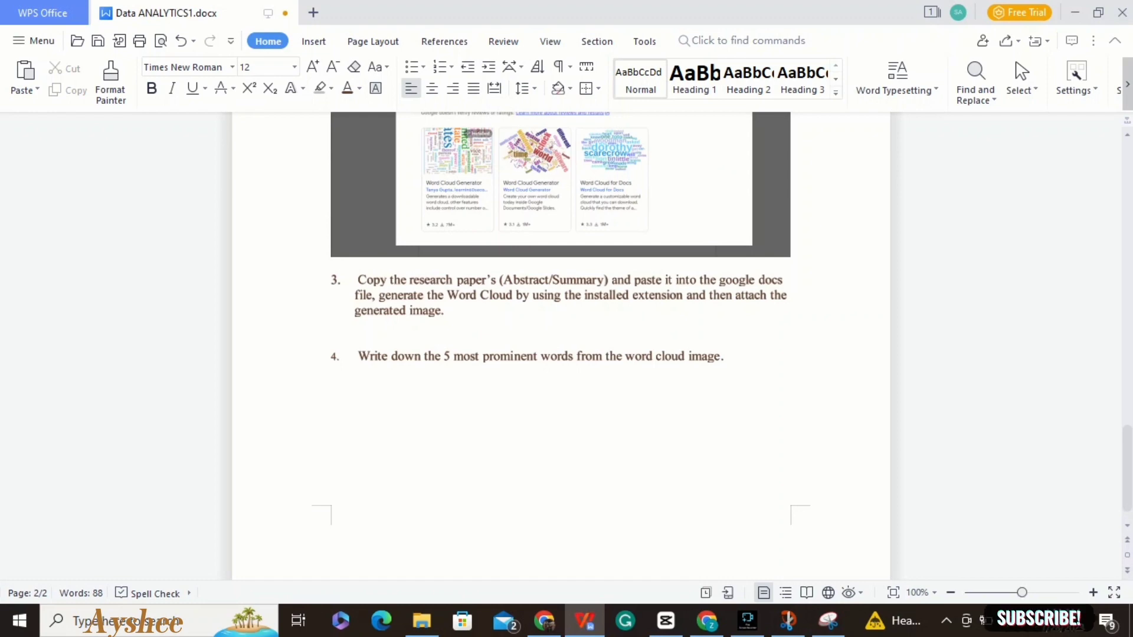
Step: Switch to Chrome and copy the full Abstract paragraph from the ScienceDirect article on environmental sustainability in Pakistan
click(707, 621)
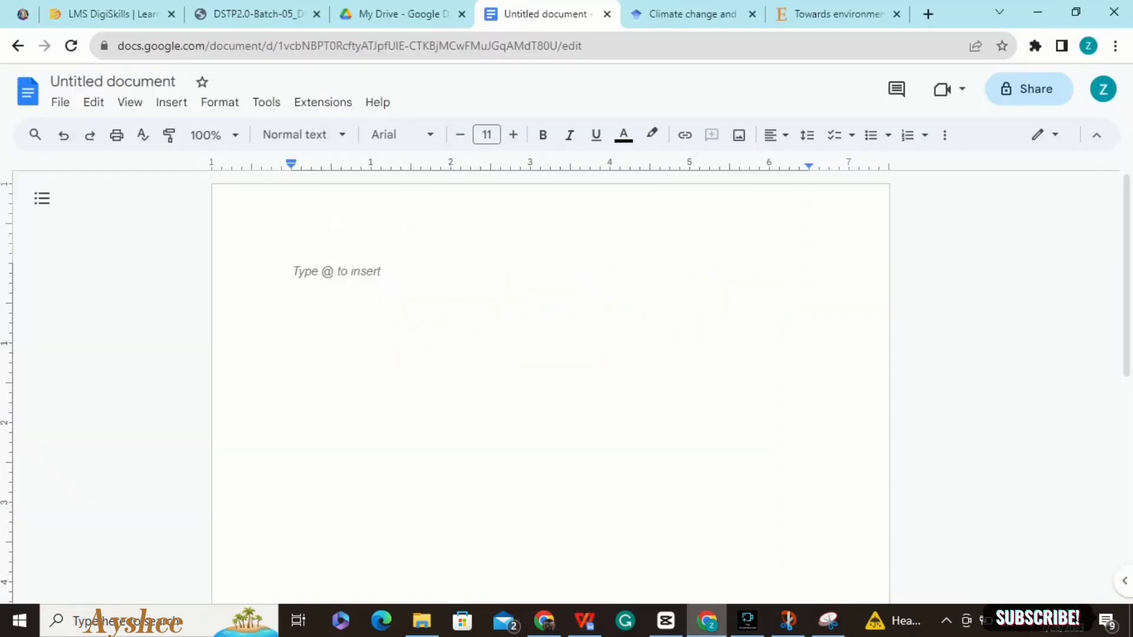
click(687, 13)
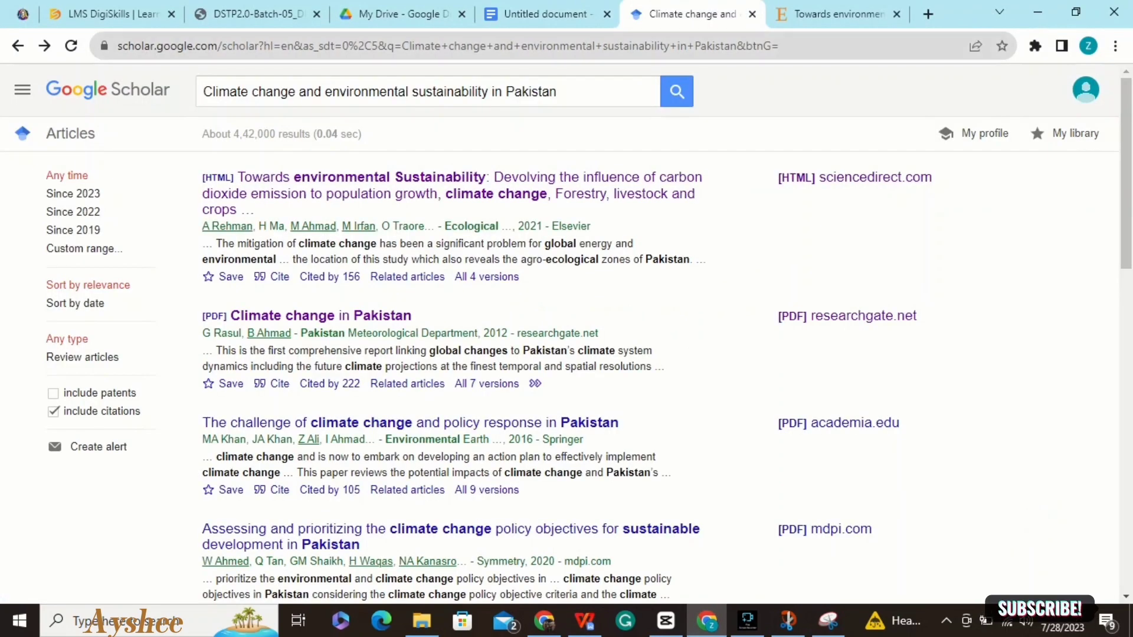
click(838, 14)
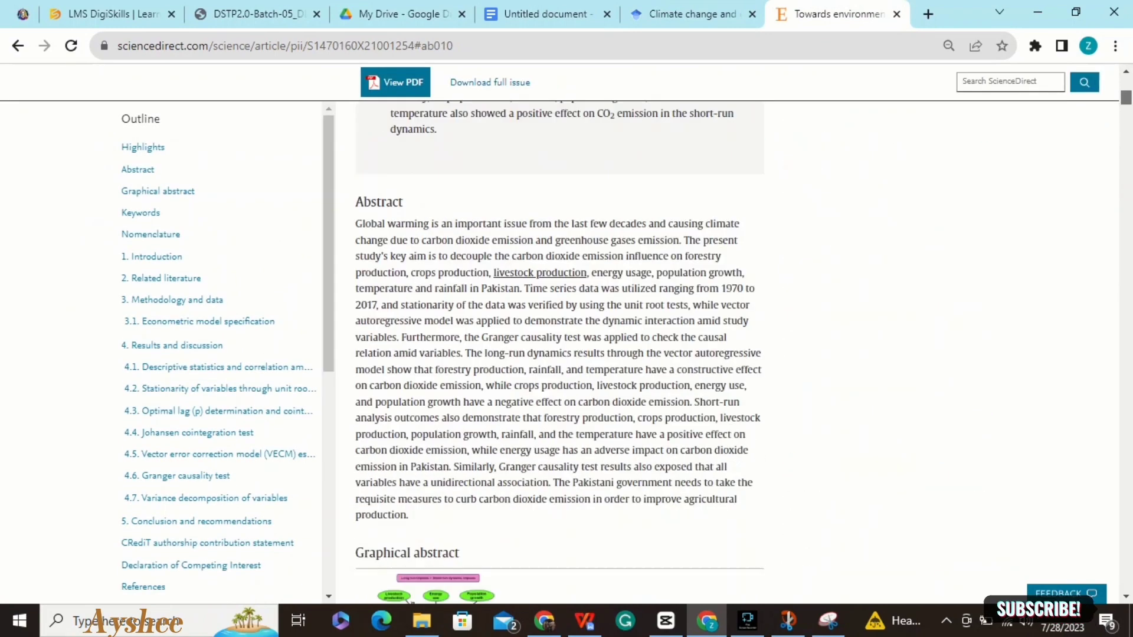
scroll(1126, 86, down, 8)
scroll(671, 353, up, 3)
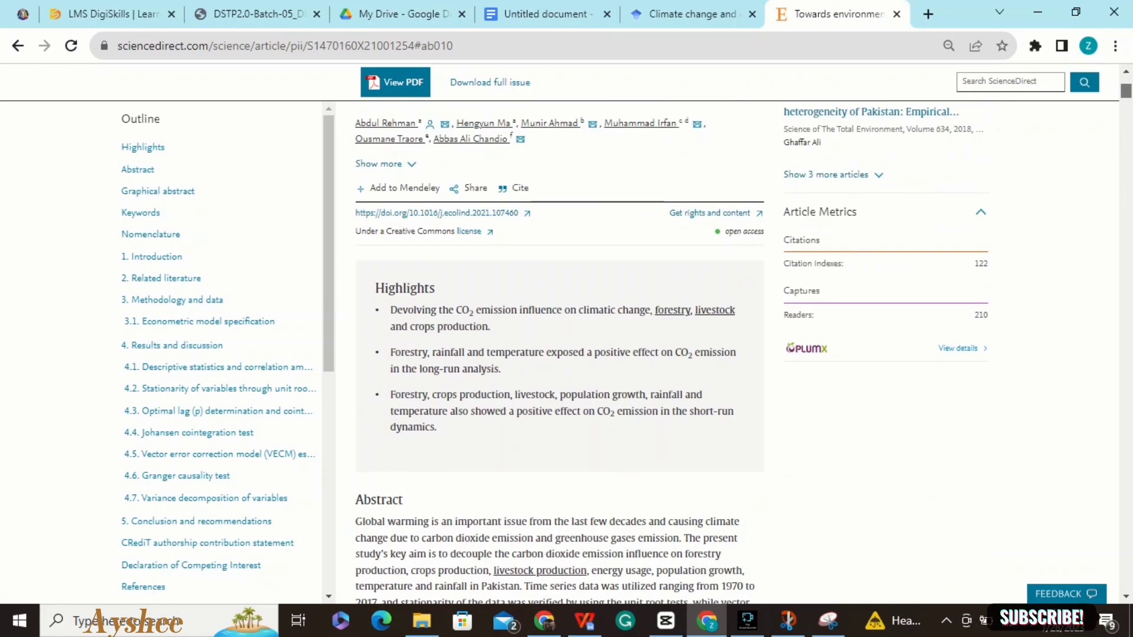
scroll(559, 354, down, 3)
scroll(560, 354, up, 1)
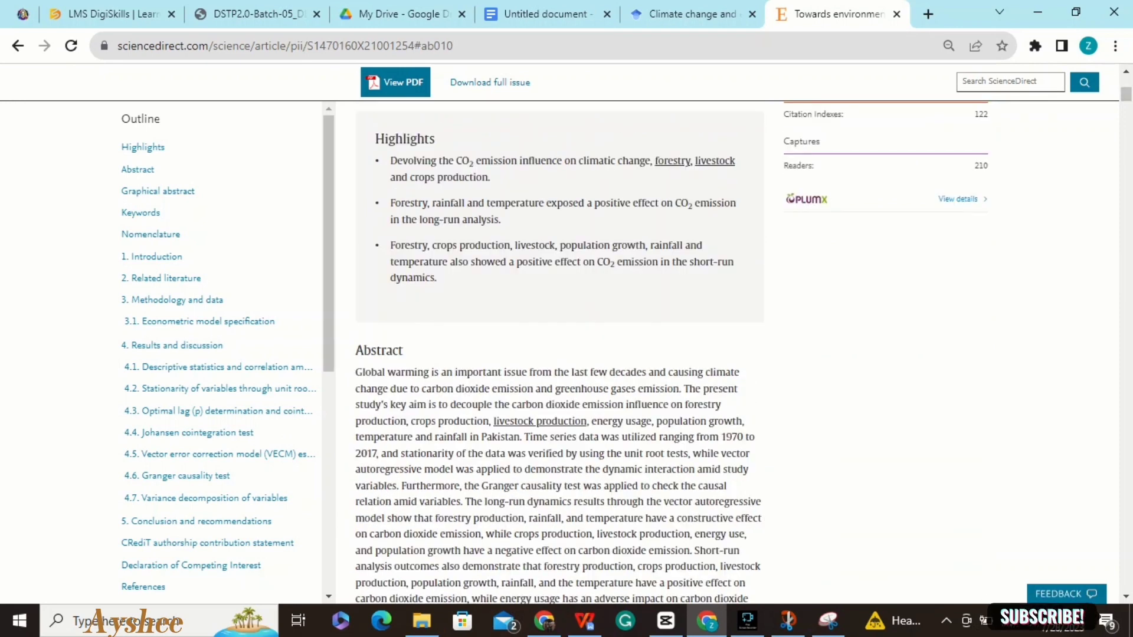
drag(356, 371, 519, 239)
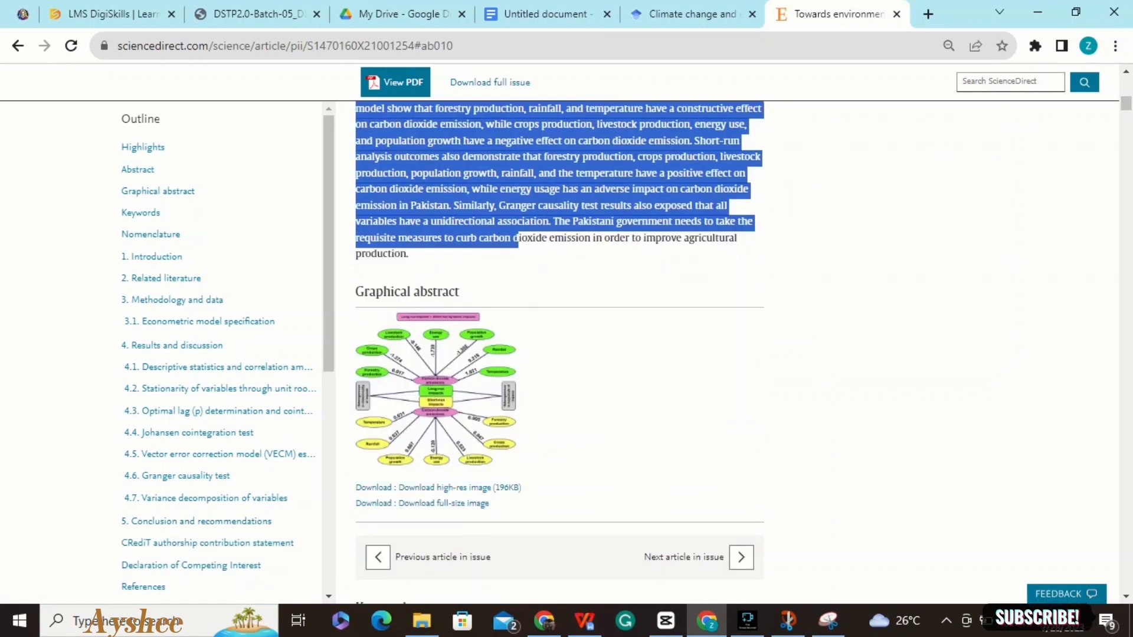
click(518, 239)
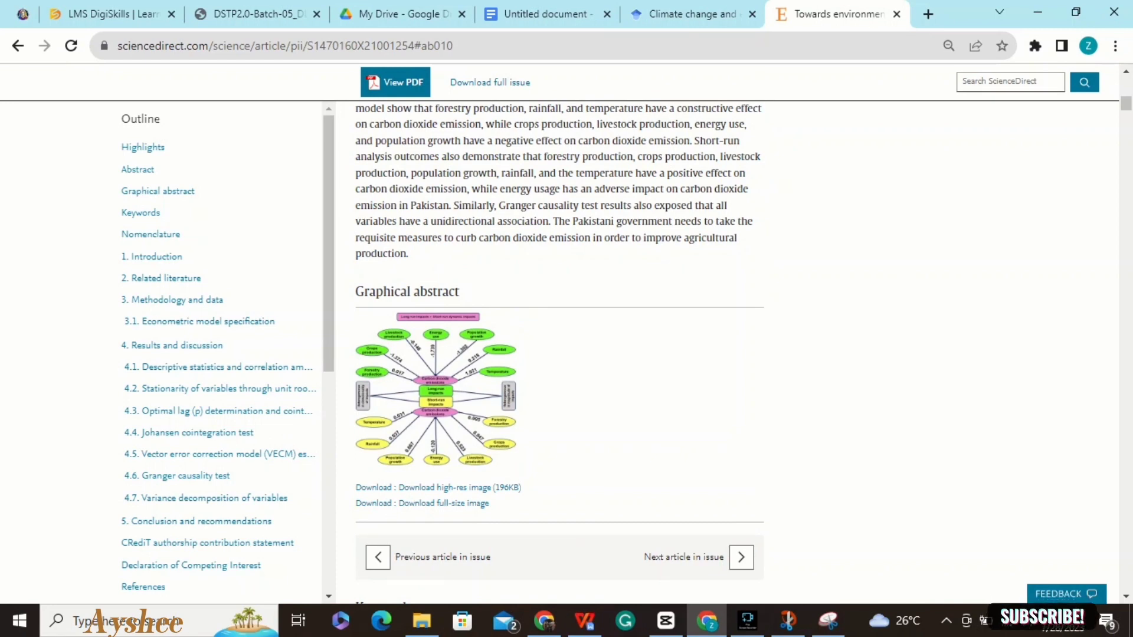
drag(407, 255, 357, 260)
key(ctrl+c)
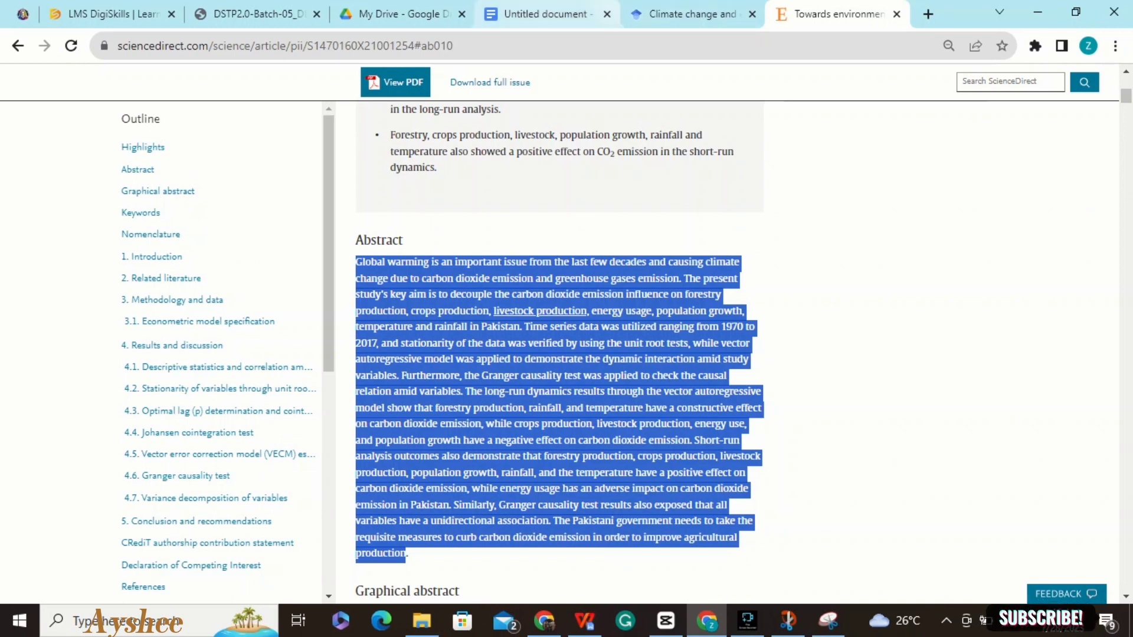
Step: Paste the abstract into the untitled Google Docs document and generate a Modern word cloud from it with Word Cloud Generator
click(538, 14)
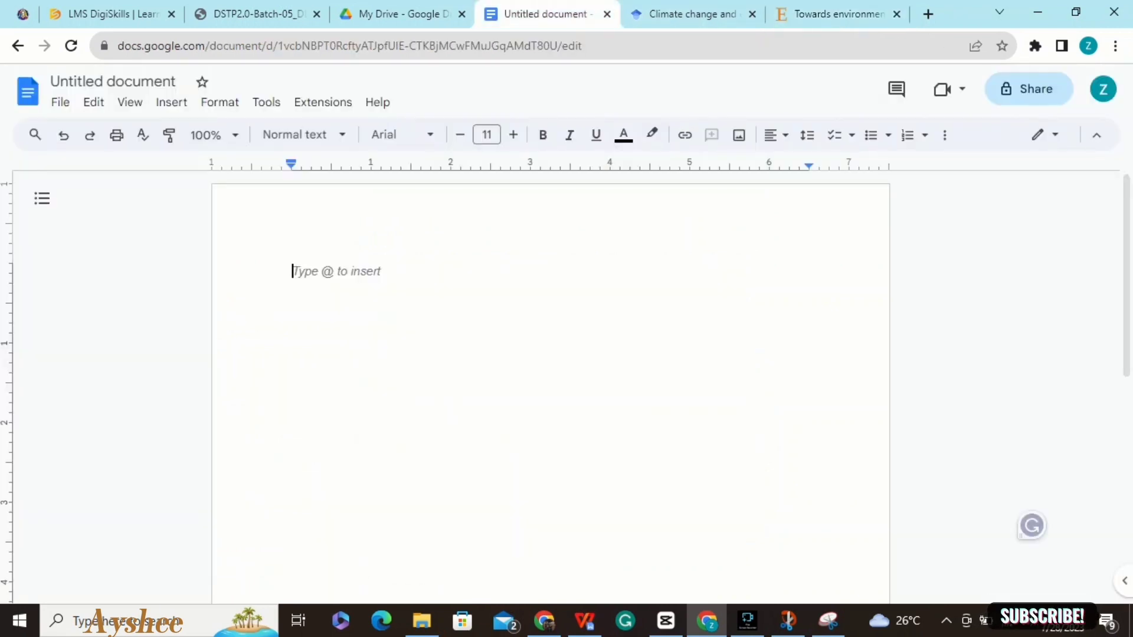
key(ctrl+v)
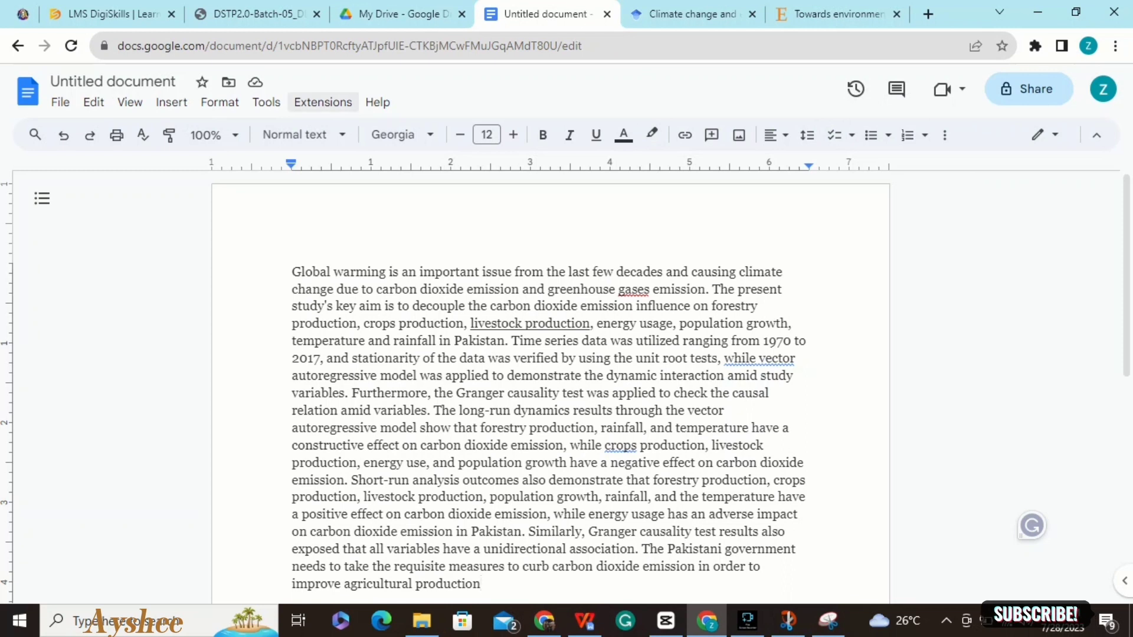
click(323, 102)
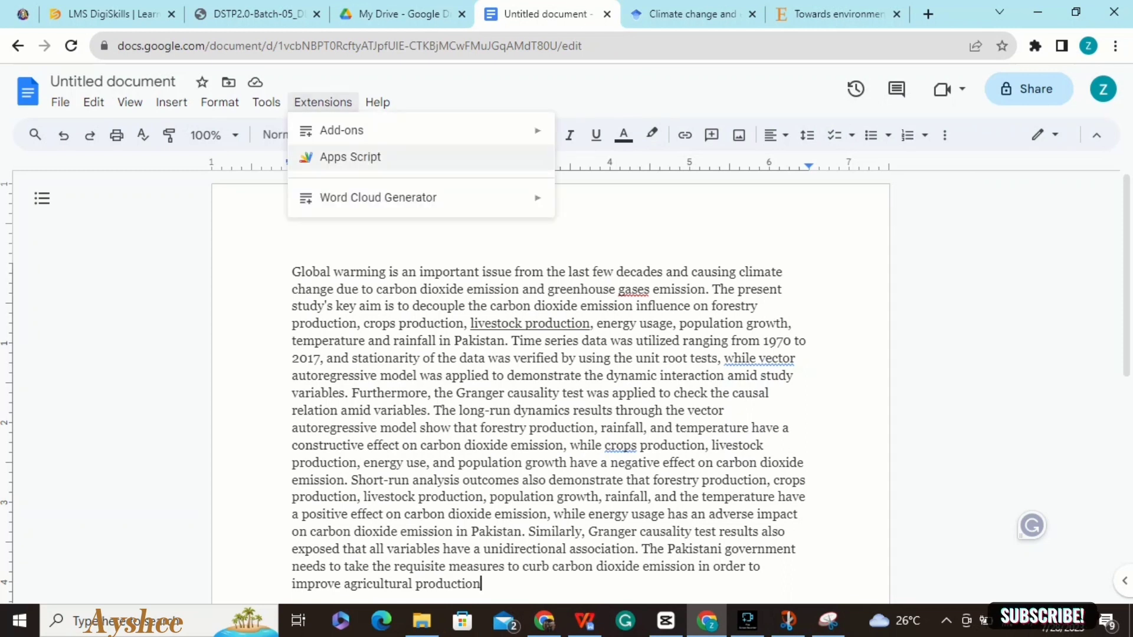
mouse_move(390, 198)
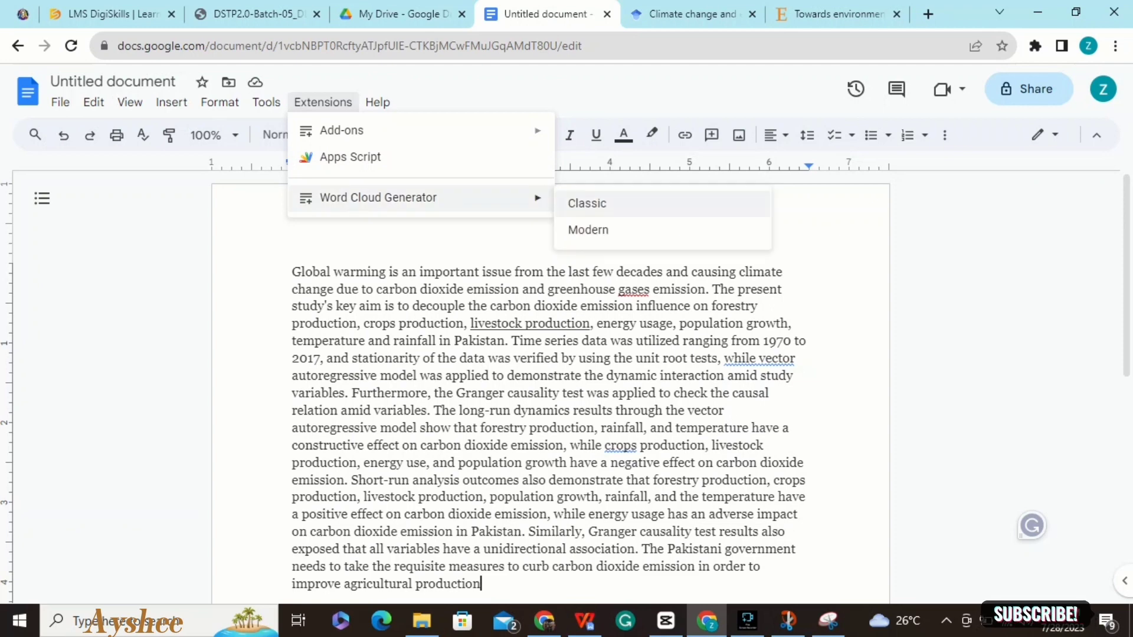
click(588, 229)
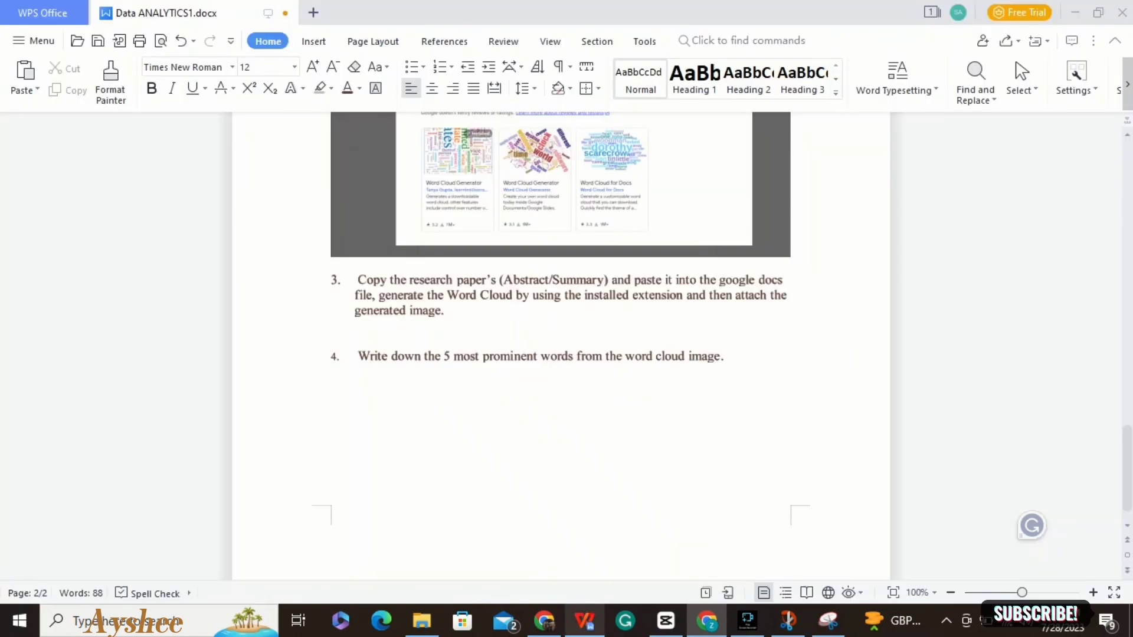
Step: Download the generated word cloud from Google Docs in Chrome and insert chart.png below task 3 in Data ANALYTICS1.docx in WPS Office
key(alt+Tab)
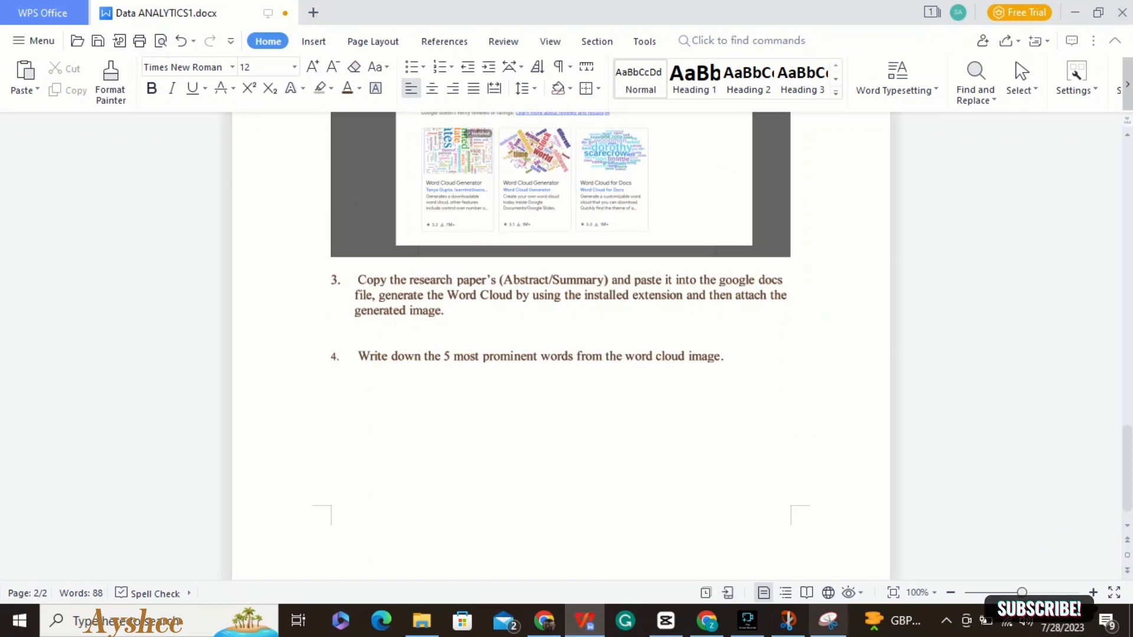
mouse_move(666, 621)
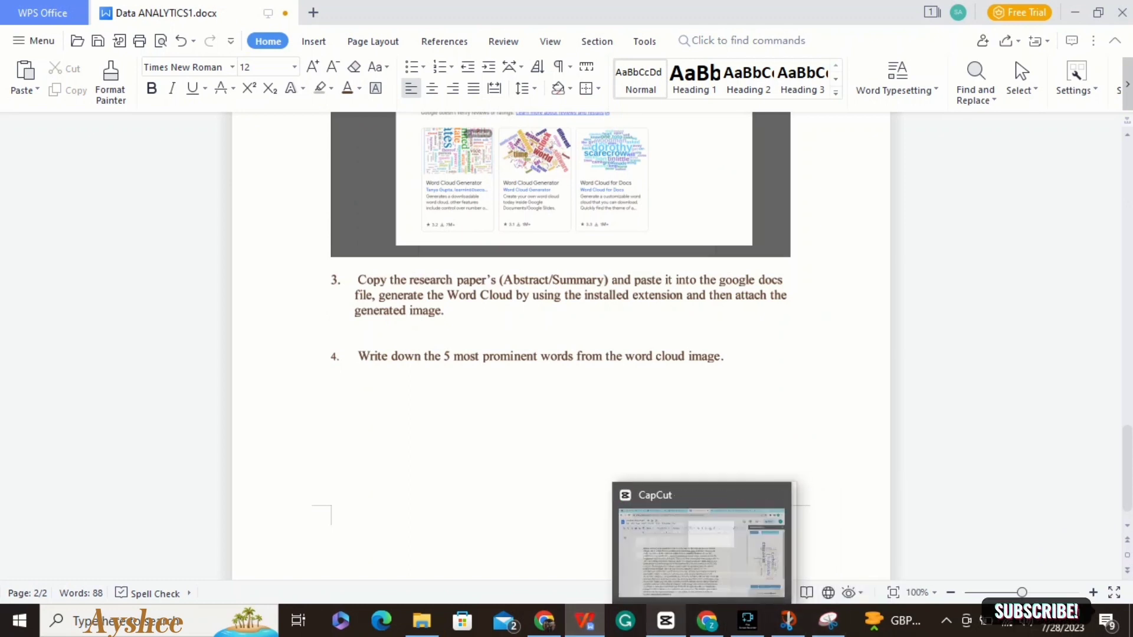
click(707, 621)
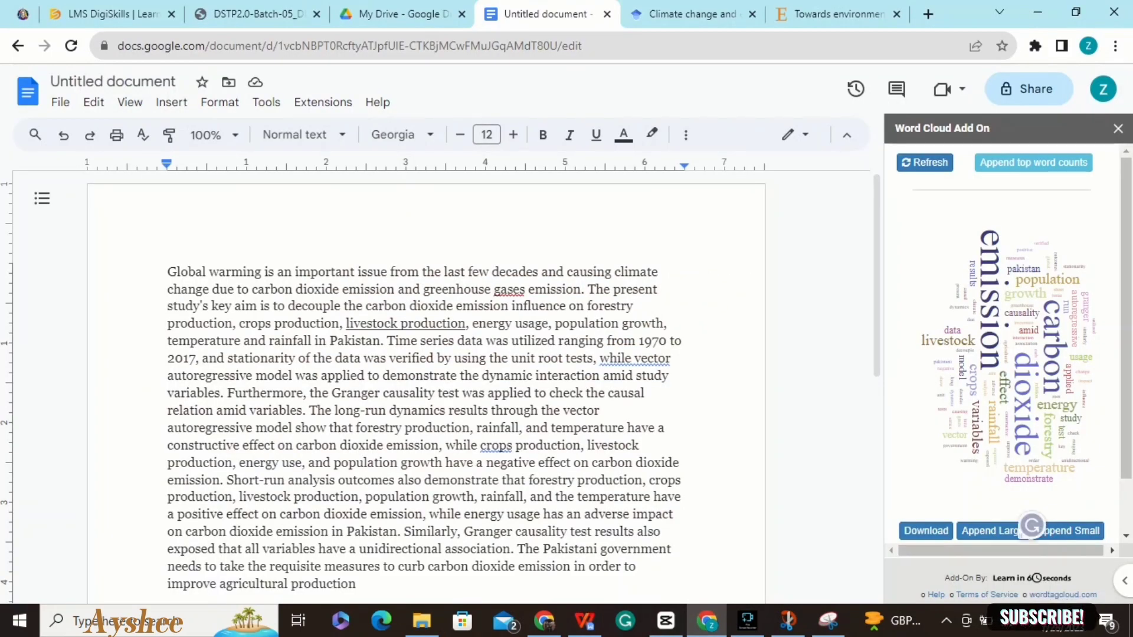
scroll(1032, 525, down, 1)
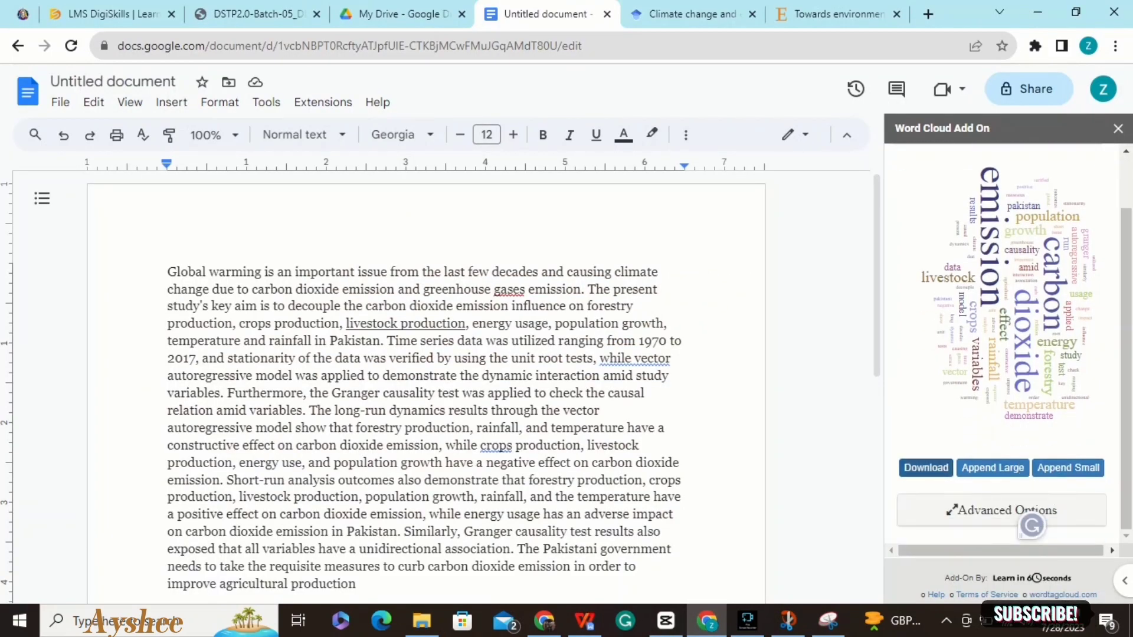
click(926, 468)
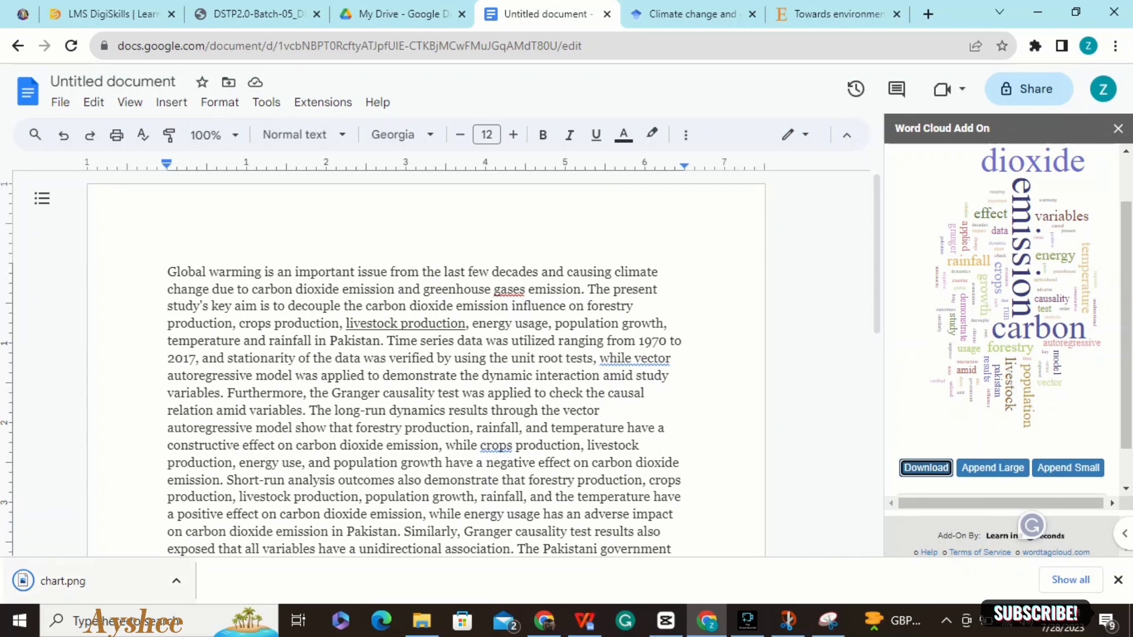
drag(23, 580, 563, 572)
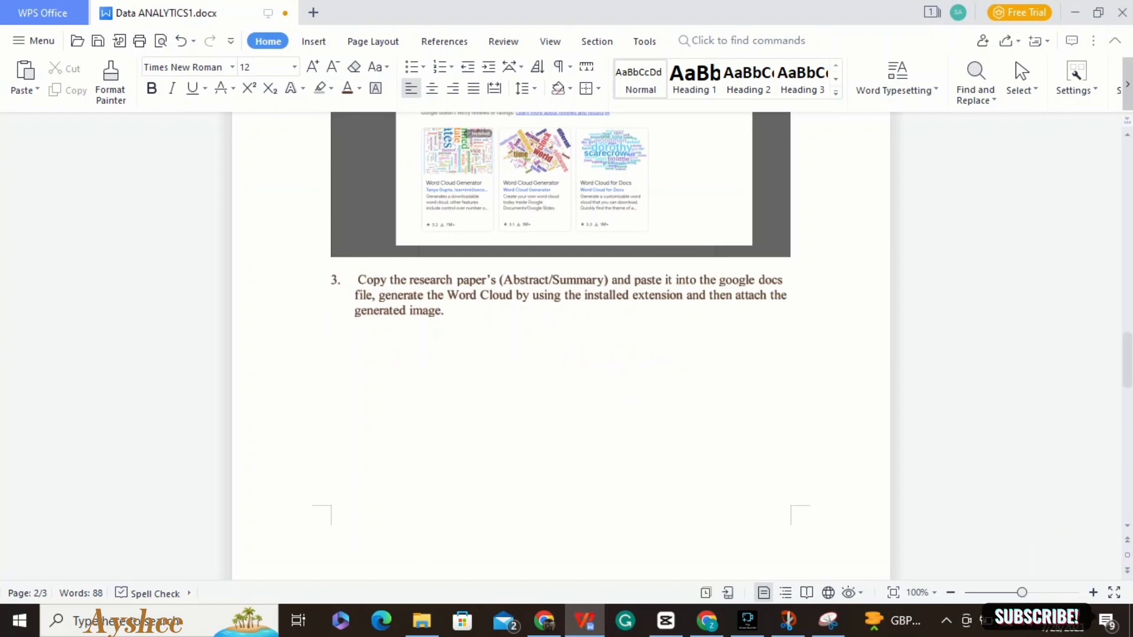